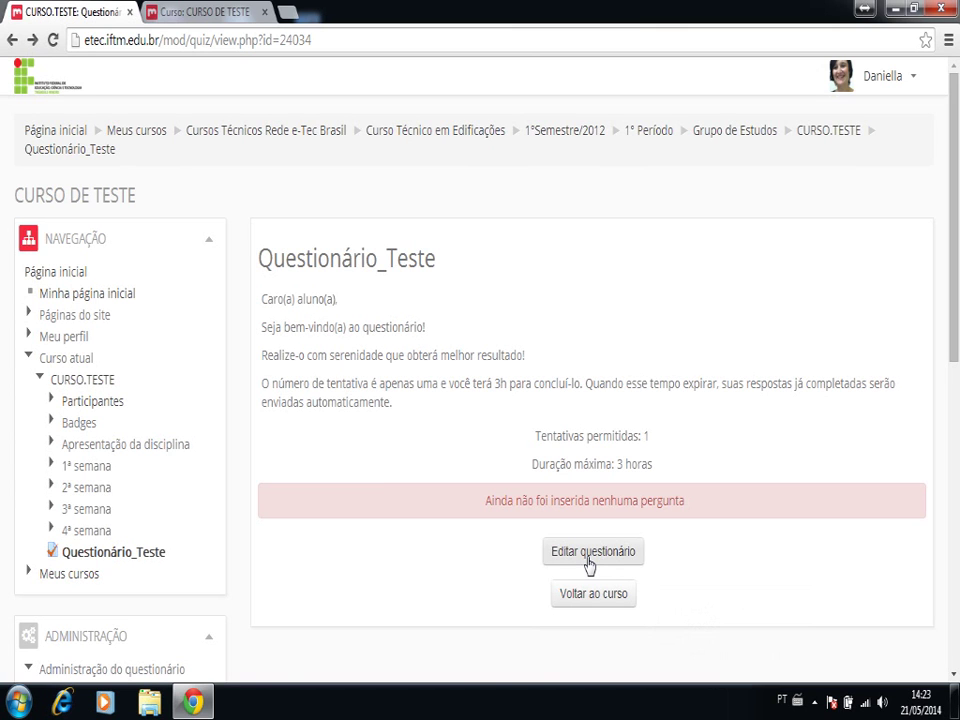
Step: Open Questionário_Teste for editing
{"action": "left_click", "coordinate": [588, 558]}
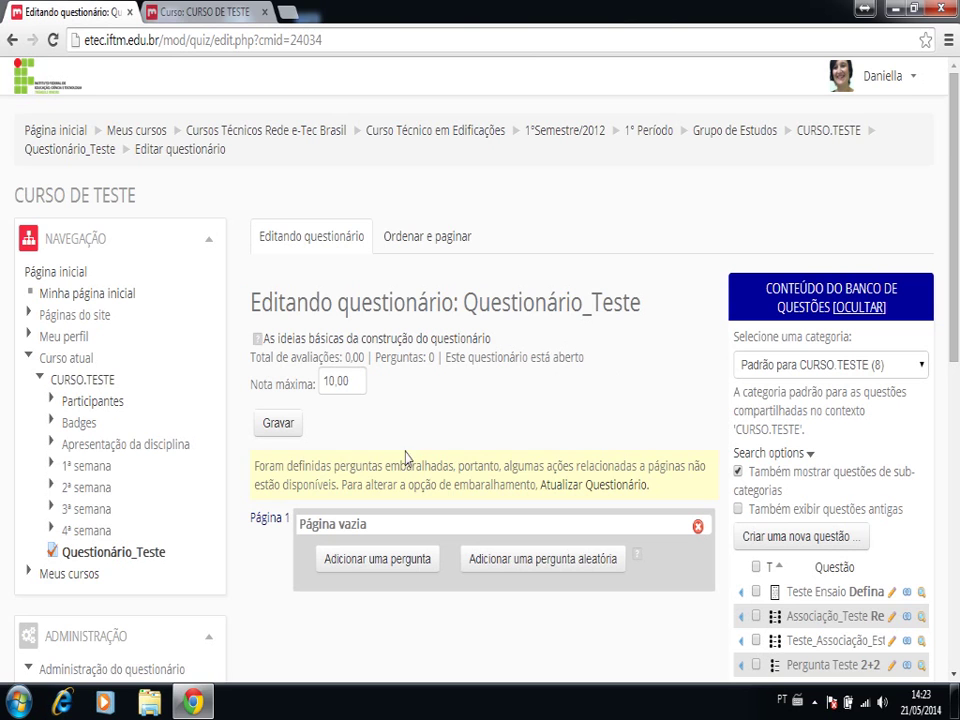
Step: Try changing the quiz's maximum grade to 5 and set it back to 10,00
{"action": "left_click", "coordinate": [329, 381]}
{"action": "key", "text": "BackSpace"}
{"action": "type", "text": "5"}
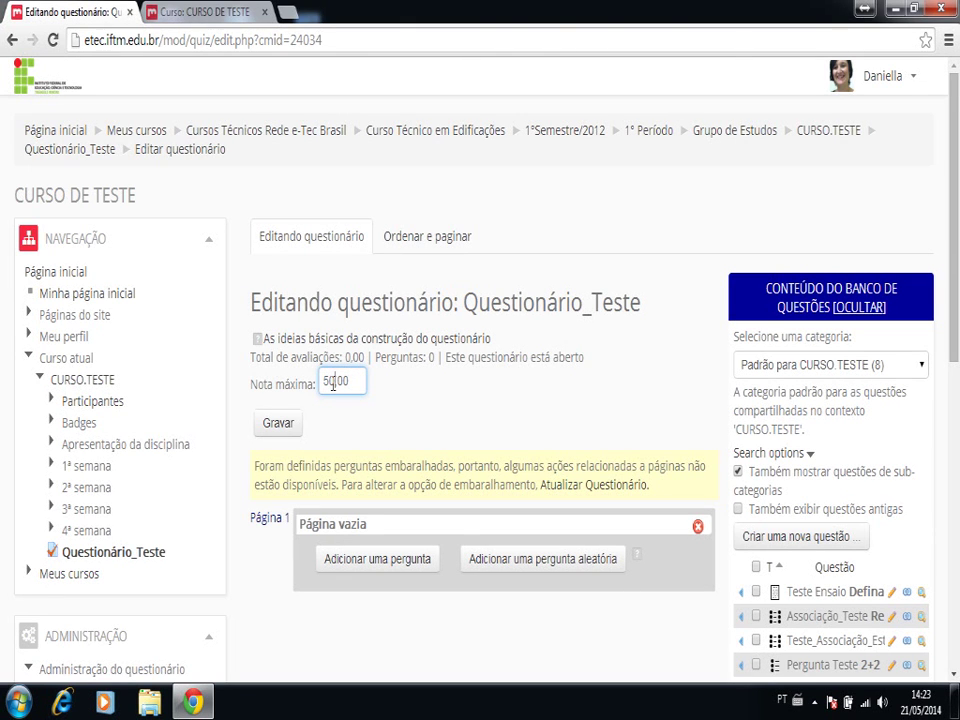
{"action": "key", "text": "Delete"}
{"action": "key", "text": "Delete"}
{"action": "type", "text": ","}
{"action": "left_click", "coordinate": [327, 380]}
{"action": "key", "text": "Delete"}
{"action": "type", "text": "10"}
{"action": "left_click", "coordinate": [338, 433]}
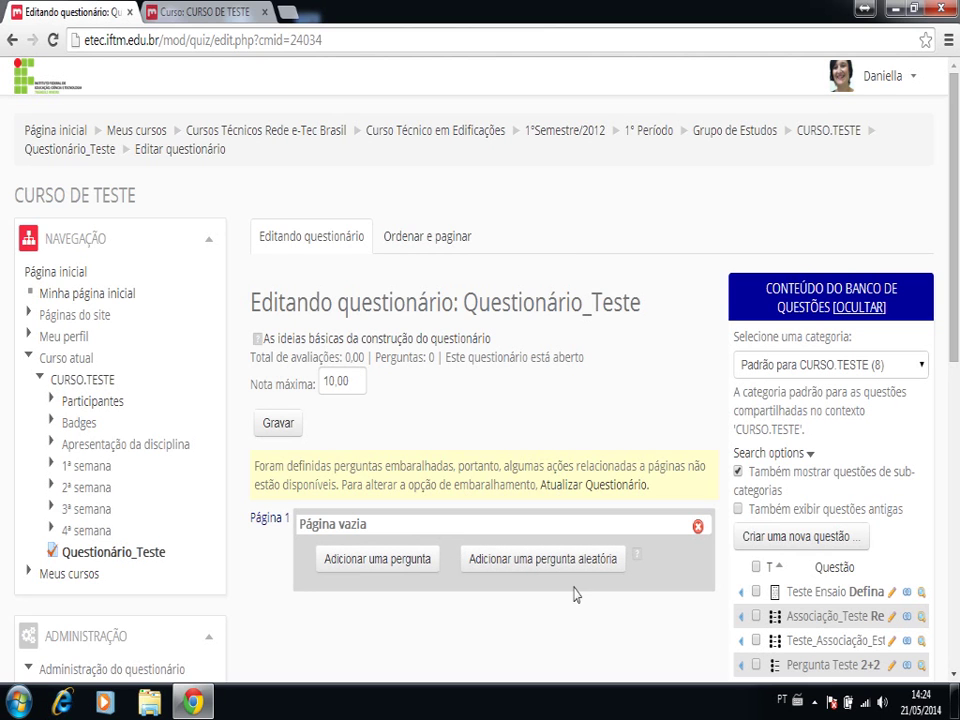
Step: Add a new Múltipla escolha question to the quiz's empty page
{"action": "left_click", "coordinate": [389, 566]}
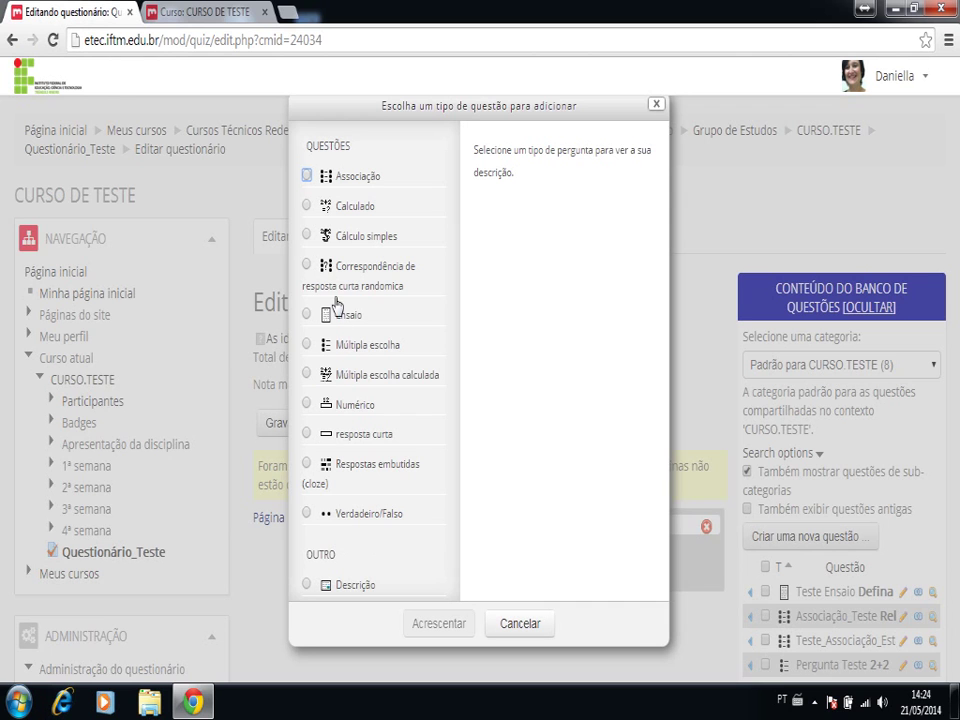
{"action": "left_click", "coordinate": [306, 345]}
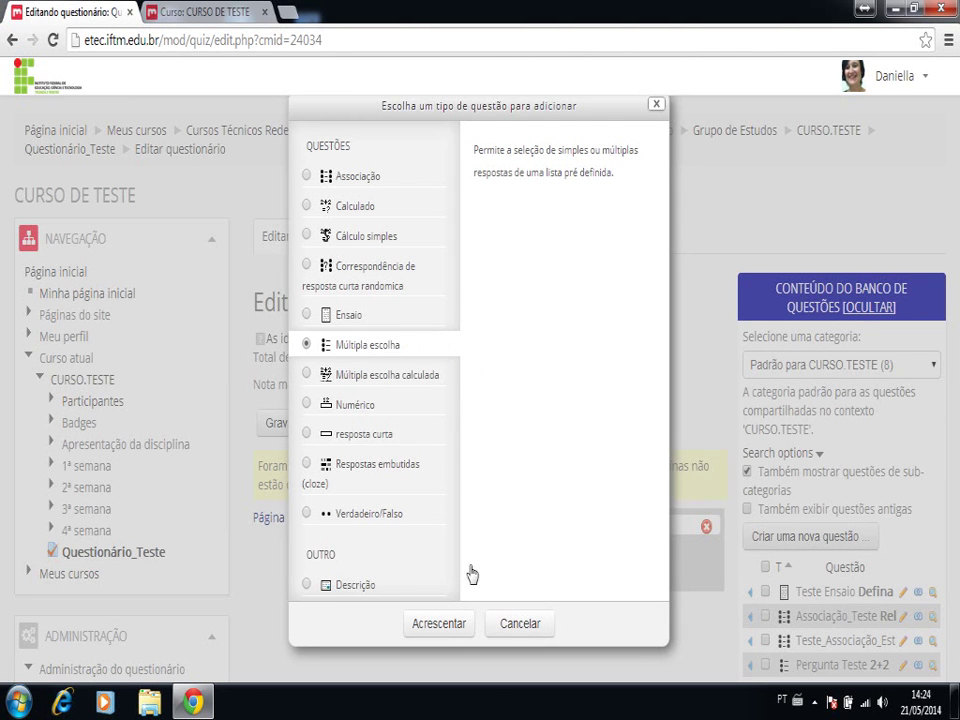
{"action": "left_click", "coordinate": [442, 626]}
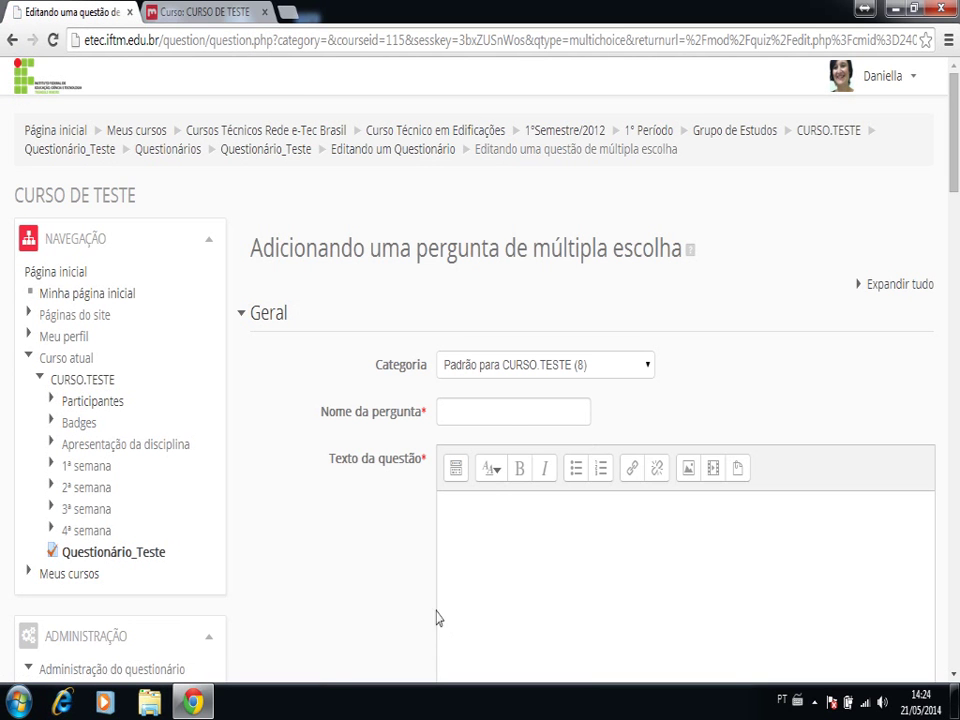
Step: Name the question Resultado_Soma_Números and enter the question text "Qual o resultado da soma: 2+2 ?"
{"action": "left_click", "coordinate": [513, 412]}
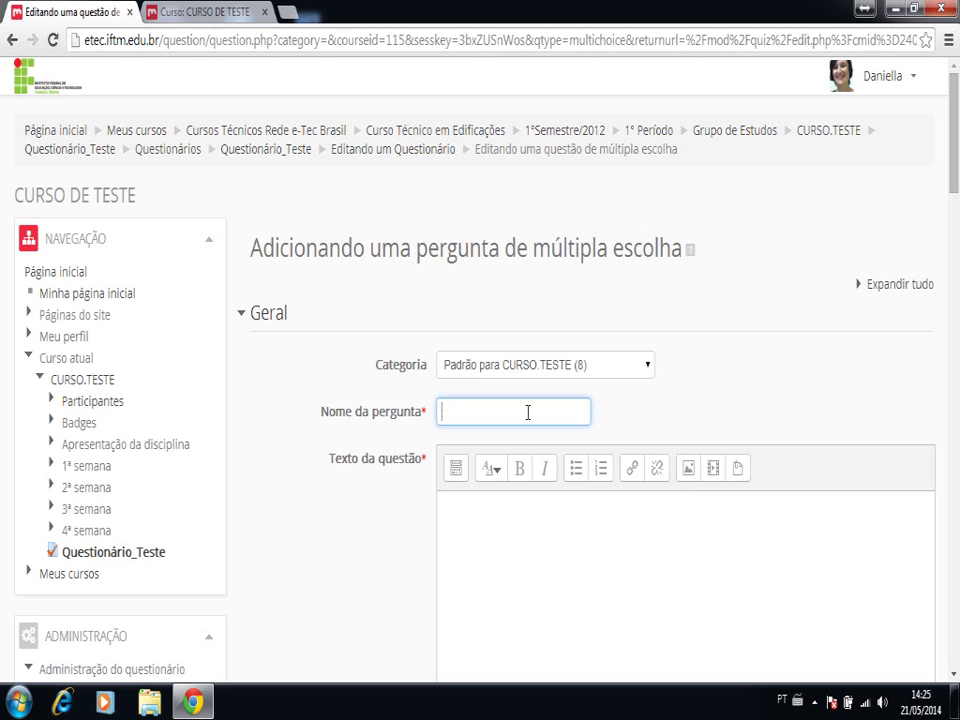
{"action": "type", "text": "Resultado_Soma_Números"}
{"action": "left_click", "coordinate": [476, 526]}
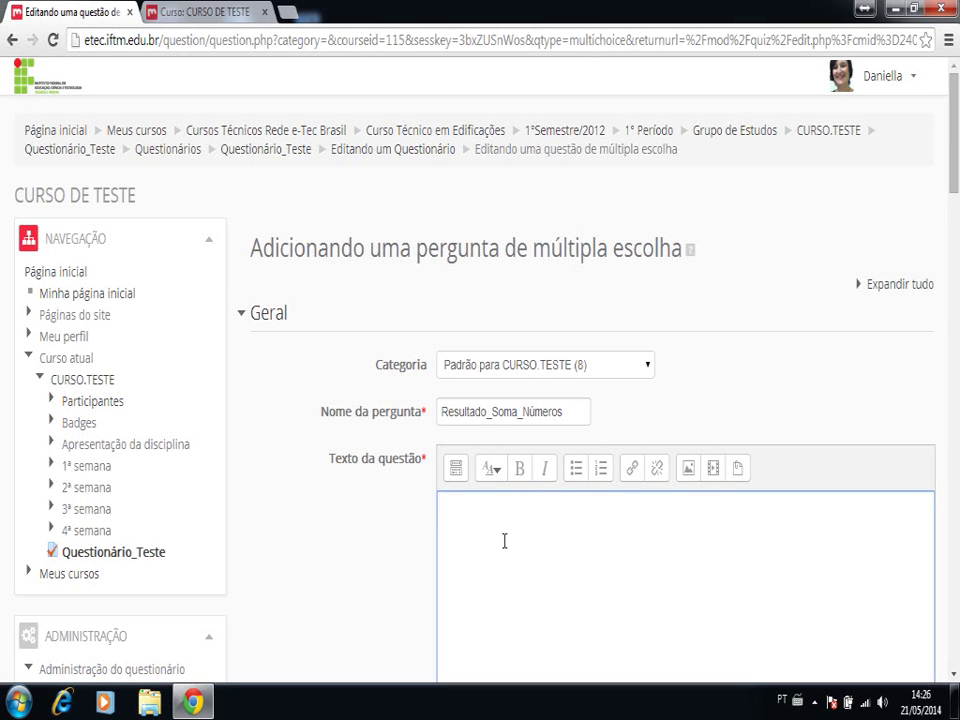
{"action": "type", "text": "Qual o resultado da soma: 2"}
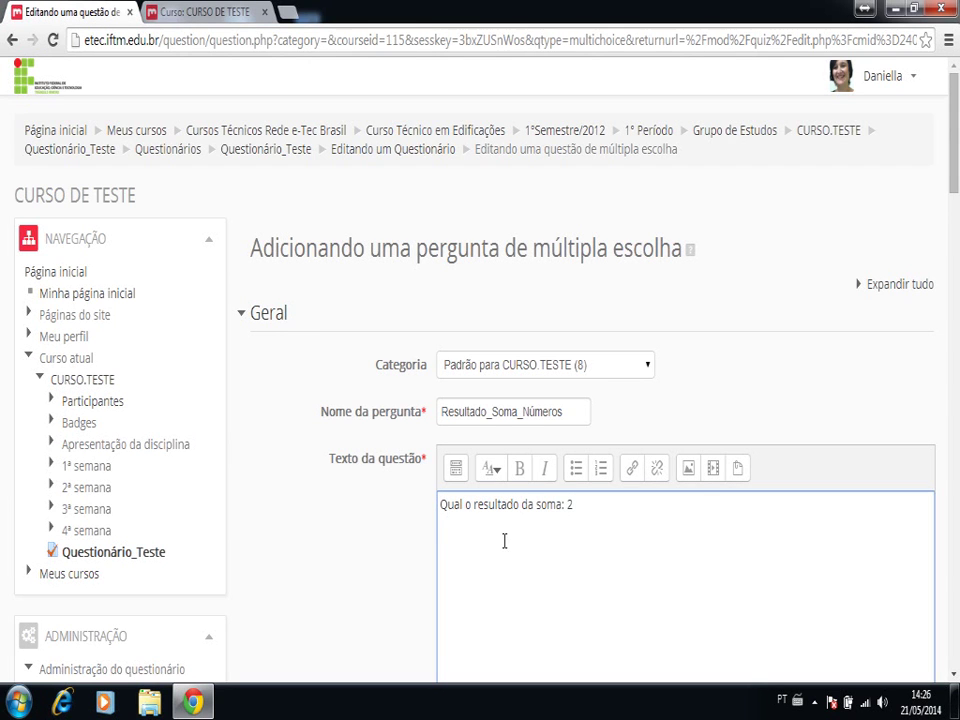
{"action": "type", "text": "+2 ?"}
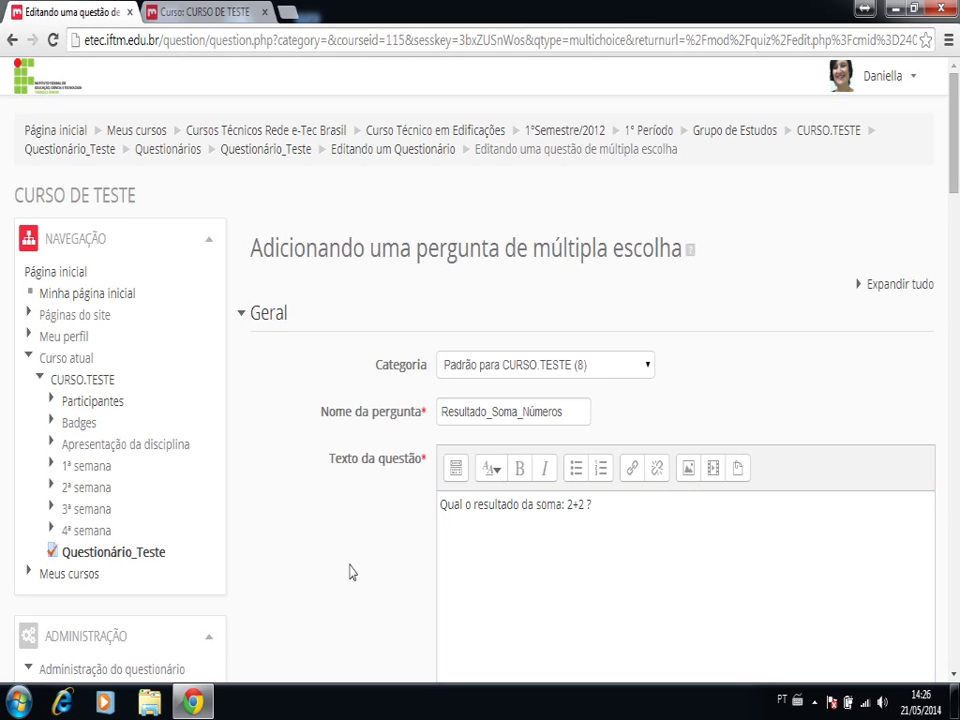
Step: Allow only one answer (Apenas uma resposta) and number the choices as a., b., c
{"action": "scroll", "coordinate": [350, 570], "scroll_direction": "down", "scroll_amount": 2}
{"action": "scroll", "coordinate": [350, 572], "scroll_direction": "down", "scroll_amount": 8}
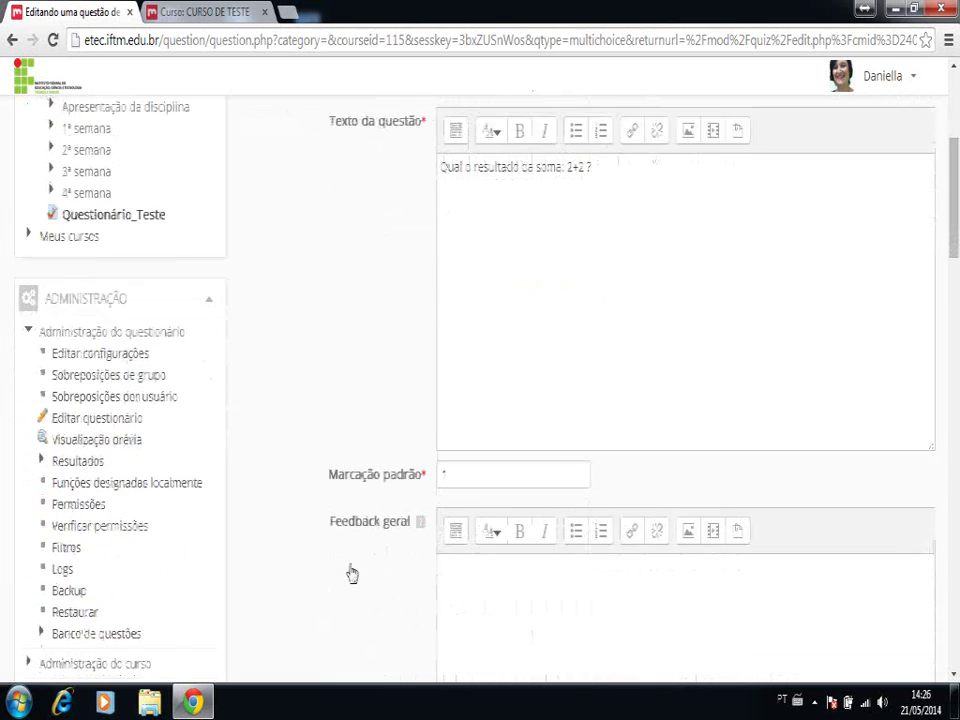
{"action": "scroll", "coordinate": [350, 572], "scroll_direction": "down", "scroll_amount": 5}
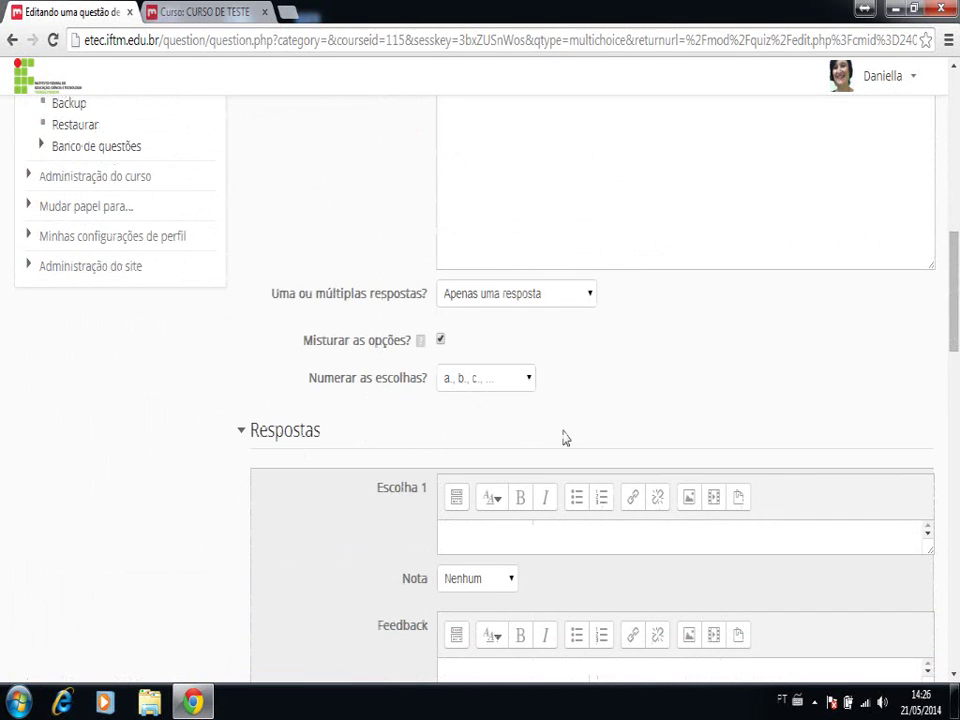
{"action": "left_click", "coordinate": [589, 299]}
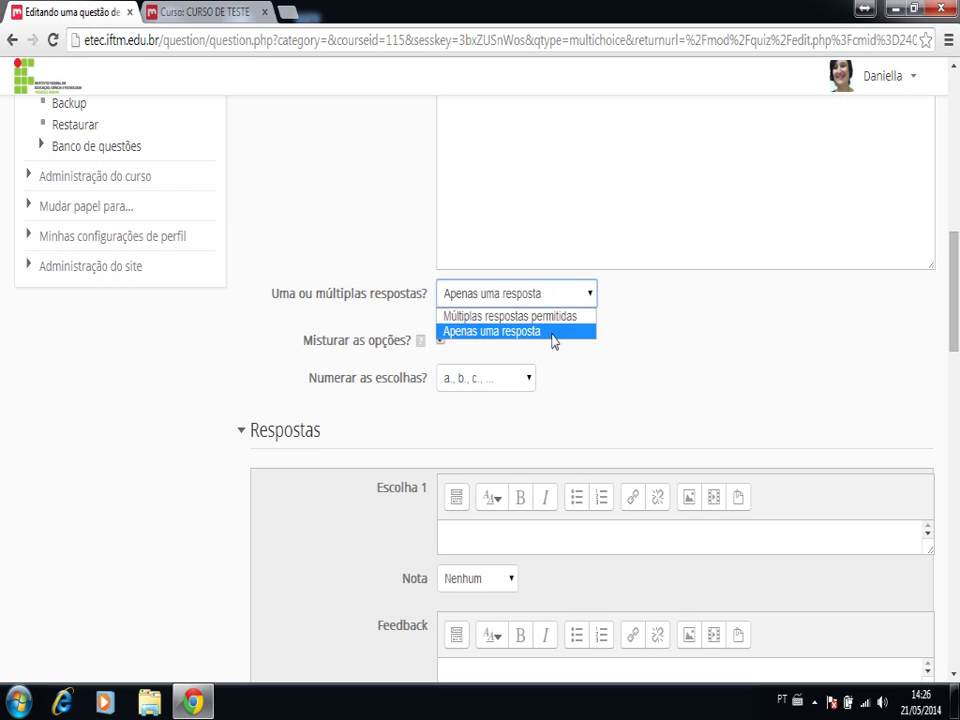
{"action": "left_click", "coordinate": [552, 333]}
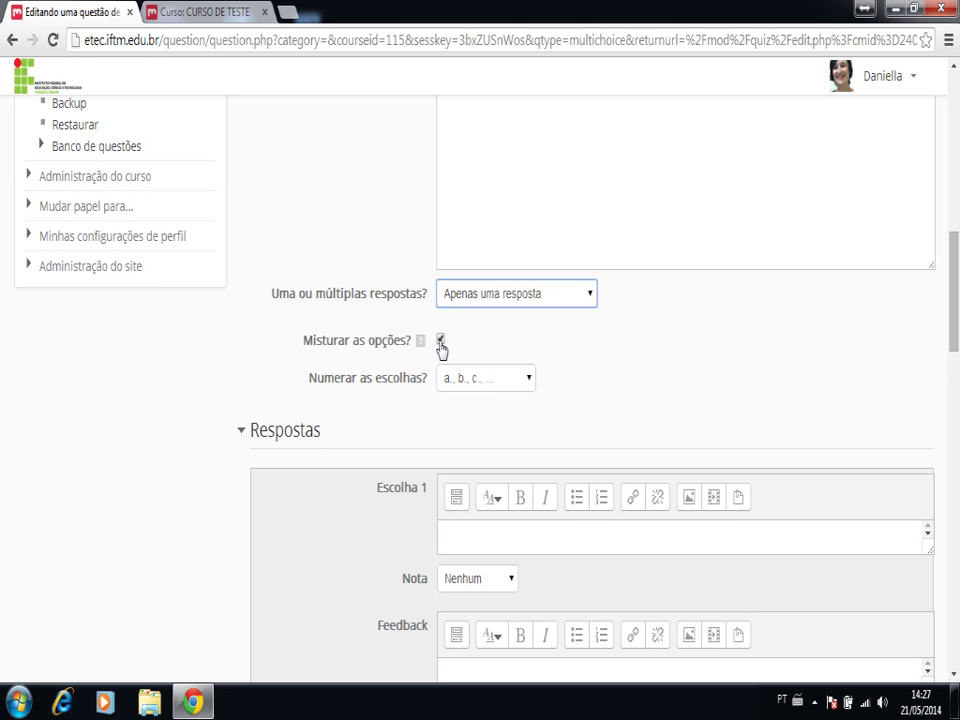
{"action": "left_click", "coordinate": [527, 378]}
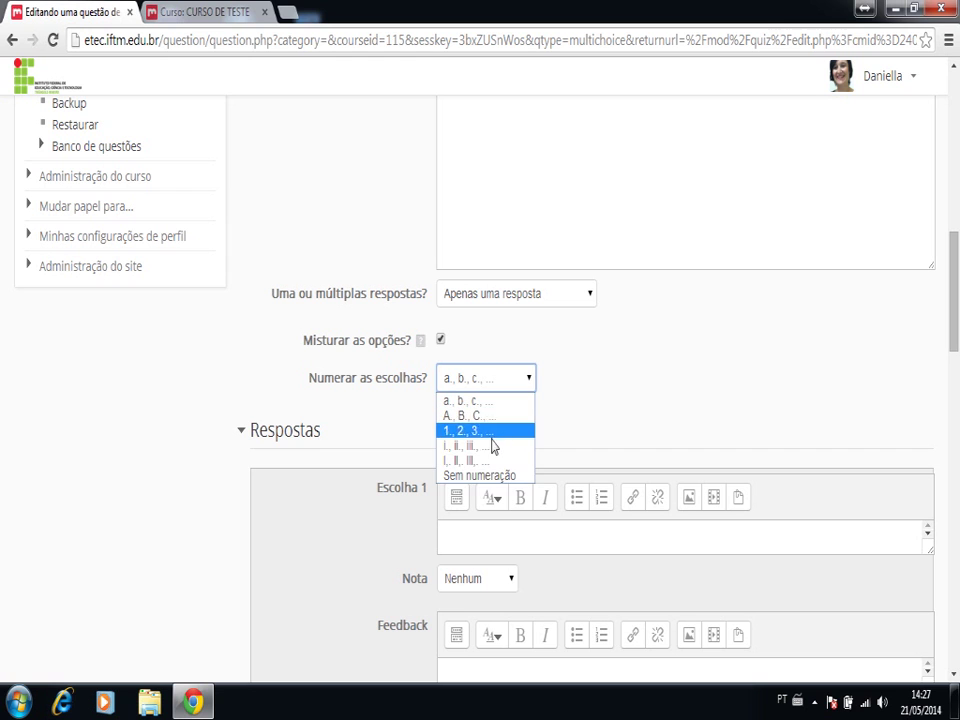
{"action": "left_click", "coordinate": [507, 408]}
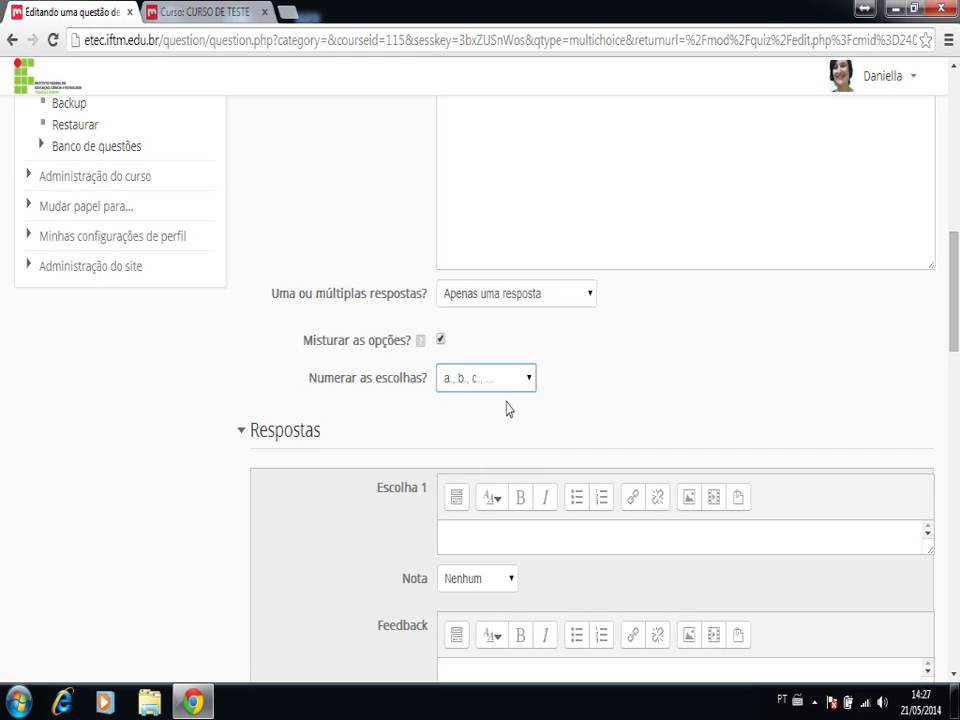
Step: Fill in Escolha 1 with the answer 4 and the feedback "Parabéns!"
{"action": "left_click", "coordinate": [463, 540]}
{"action": "scroll", "coordinate": [352, 545], "scroll_direction": "down", "scroll_amount": 3}
{"action": "scroll", "coordinate": [351, 545], "scroll_direction": "down", "scroll_amount": 2}
{"action": "left_click", "coordinate": [475, 487]}
{"action": "type", "text": "Parabéns!"}
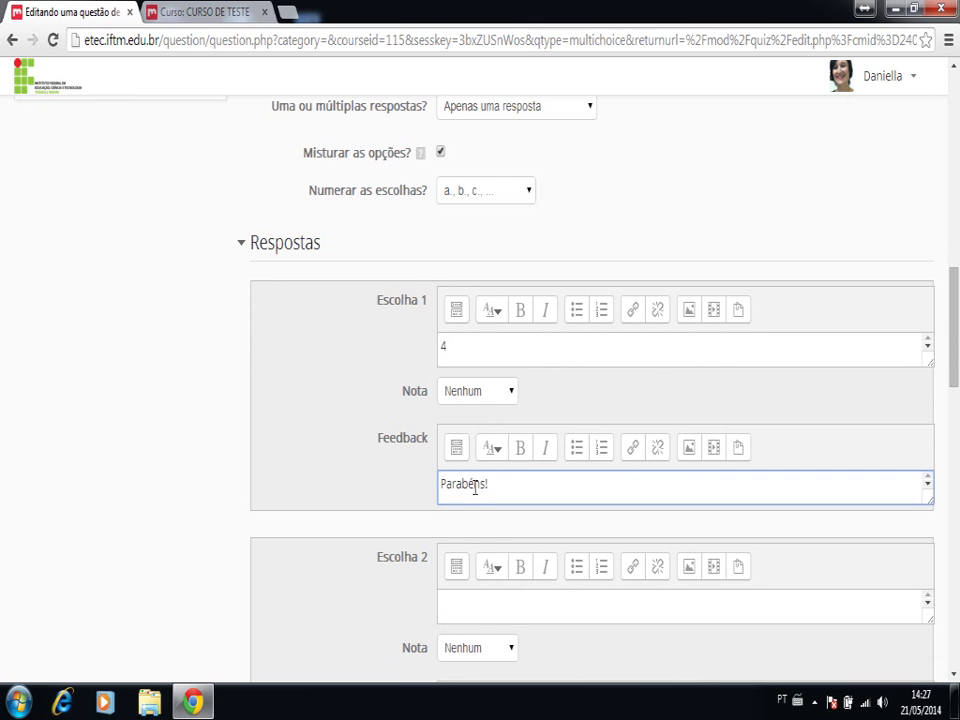
{"action": "left_click", "coordinate": [327, 622]}
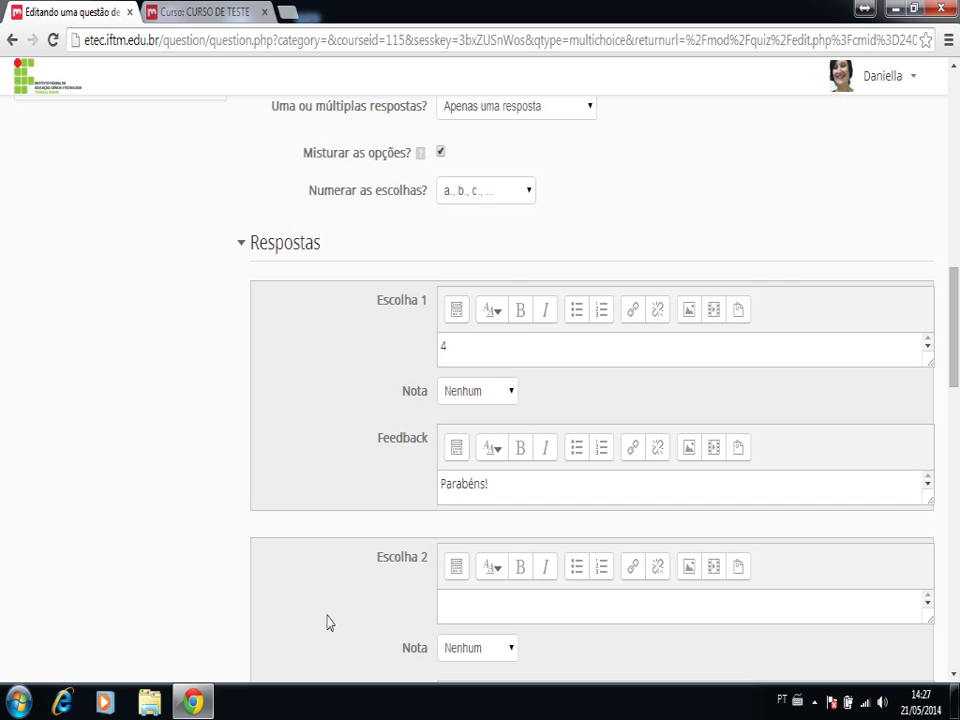
Step: Enter 22 as the answer for Escolha 2
{"action": "left_click", "coordinate": [444, 606]}
{"action": "type", "text": "22"}
{"action": "left_click", "coordinate": [321, 632]}
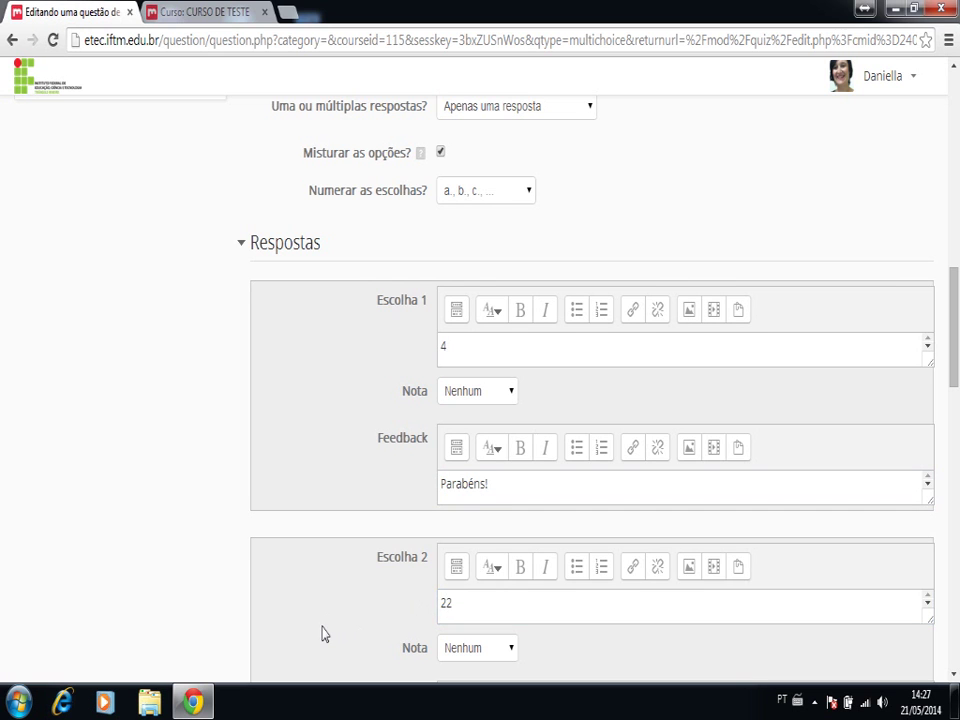
Step: Set the grade of Escolha 1 to 100%
{"action": "left_click", "coordinate": [512, 393]}
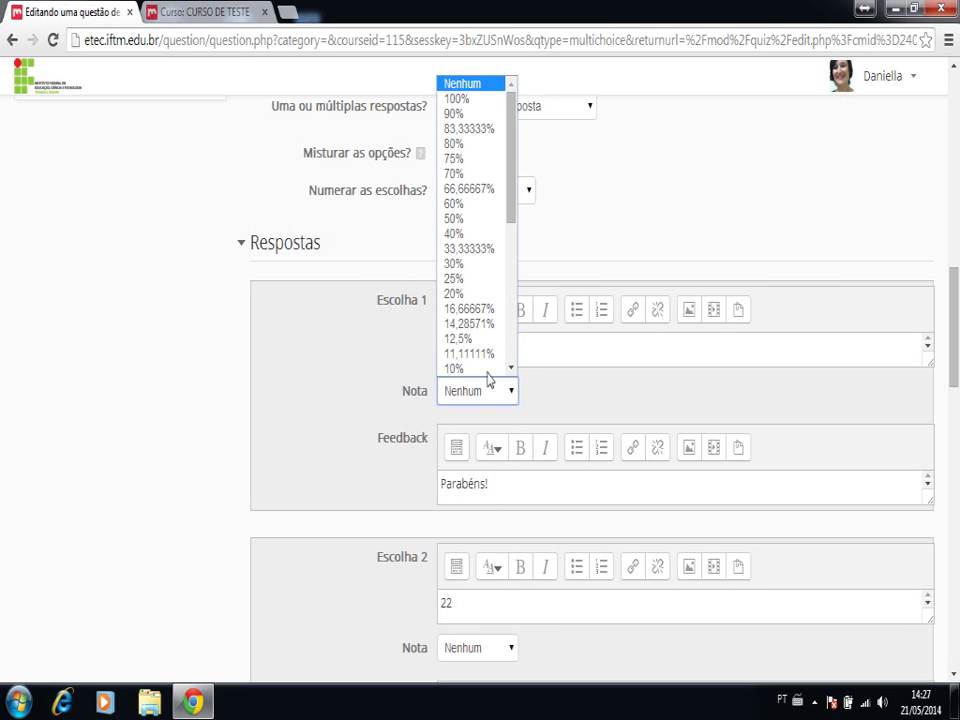
{"action": "left_click", "coordinate": [457, 99]}
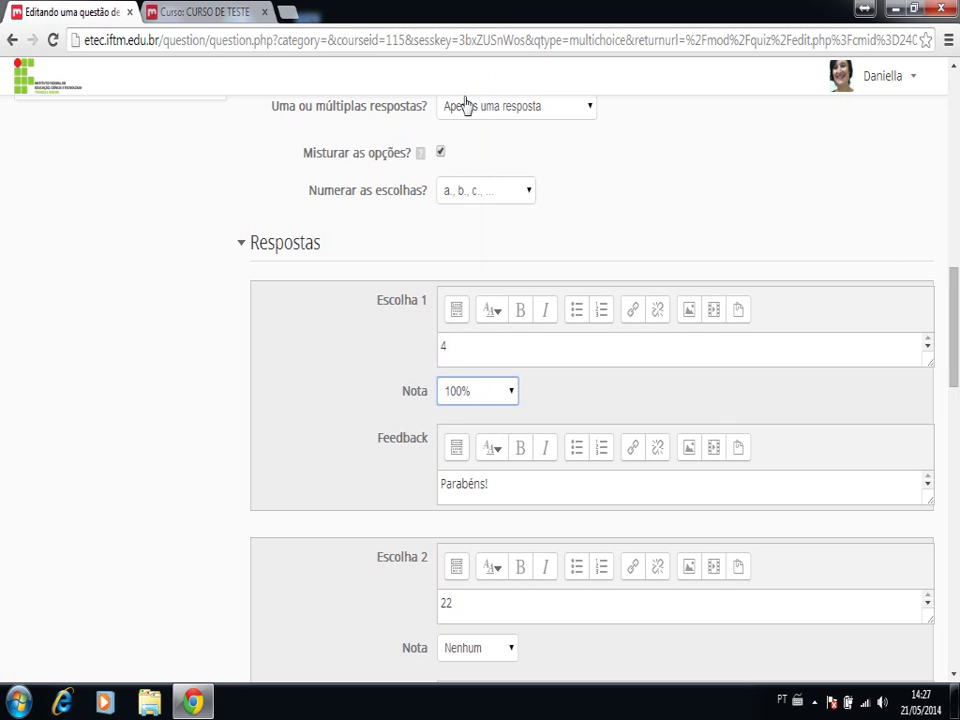
{"action": "left_click", "coordinate": [328, 398]}
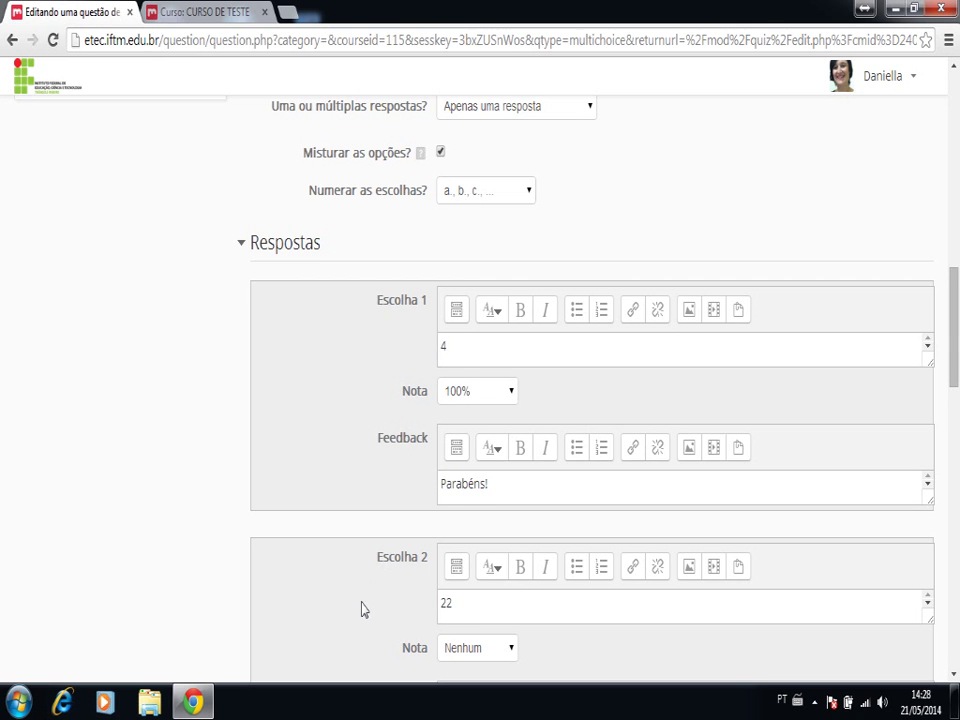
Step: Enter "Estude mais." as the feedback for Escolha 2 and copy that text
{"action": "scroll", "coordinate": [362, 610], "scroll_direction": "down", "scroll_amount": 3}
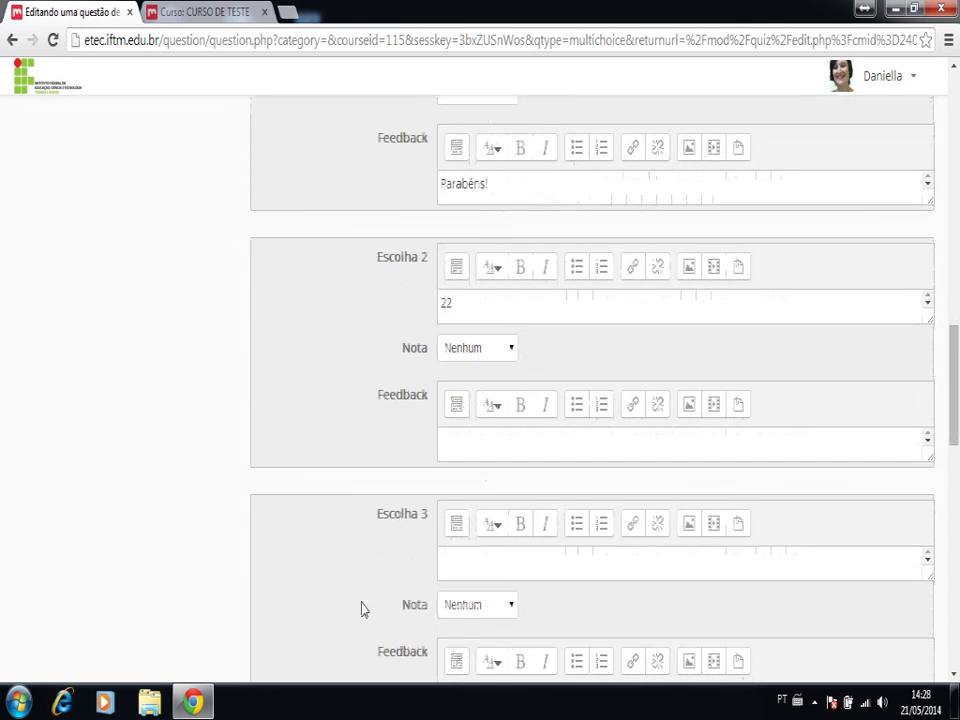
{"action": "left_click", "coordinate": [474, 440]}
{"action": "type", "text": "Est"}
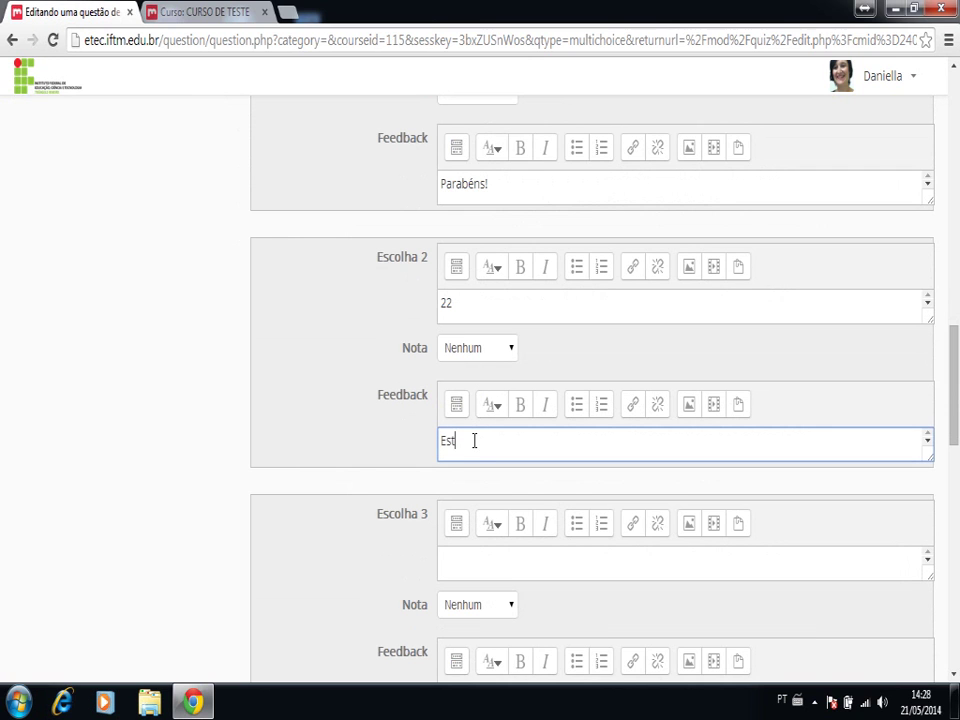
{"action": "type", "text": "ude mais."}
{"action": "key", "text": "ctrl+a"}
{"action": "key", "text": "ctrl+c"}
Step: Fill in Escolha 3 with the answer 8 and paste "Estude mais." as its feedback
{"action": "left_click", "coordinate": [467, 567]}
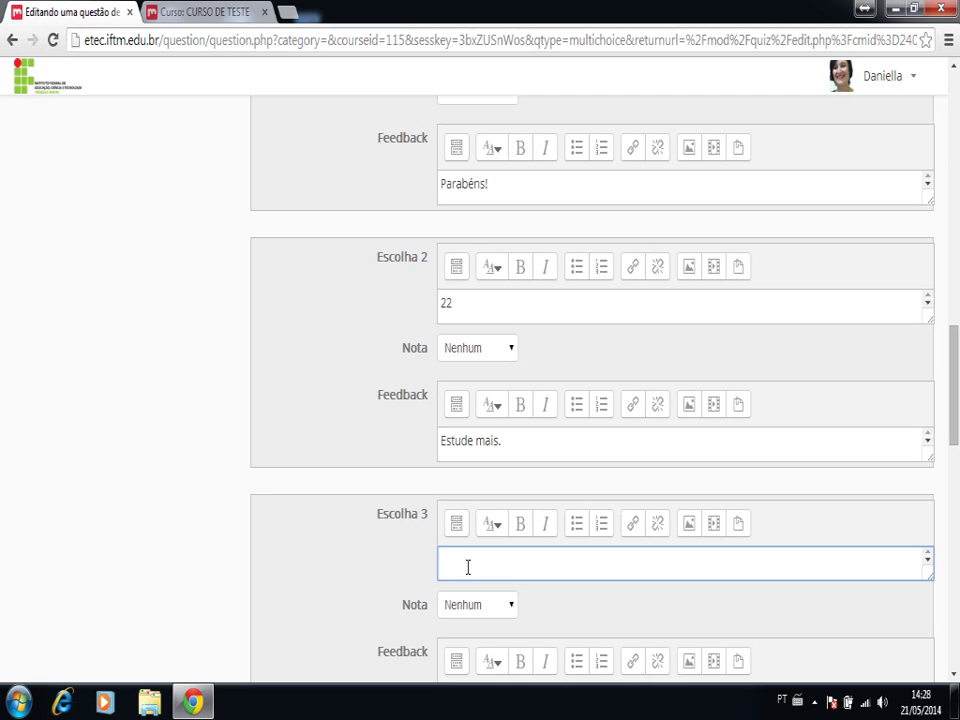
{"action": "type", "text": "8"}
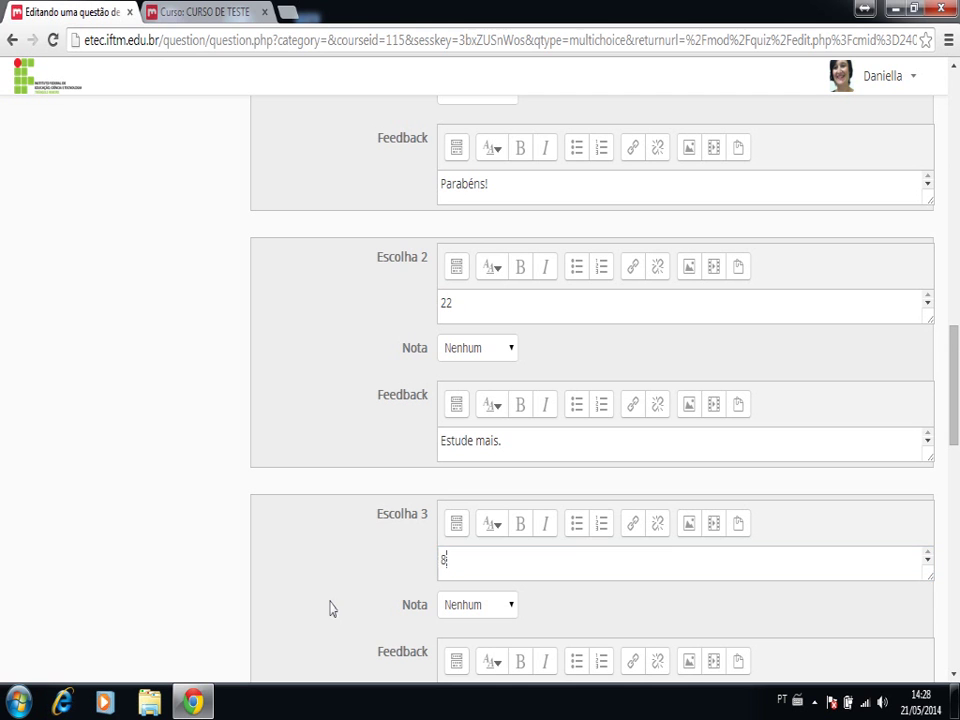
{"action": "scroll", "coordinate": [330, 607], "scroll_direction": "down", "scroll_amount": 2}
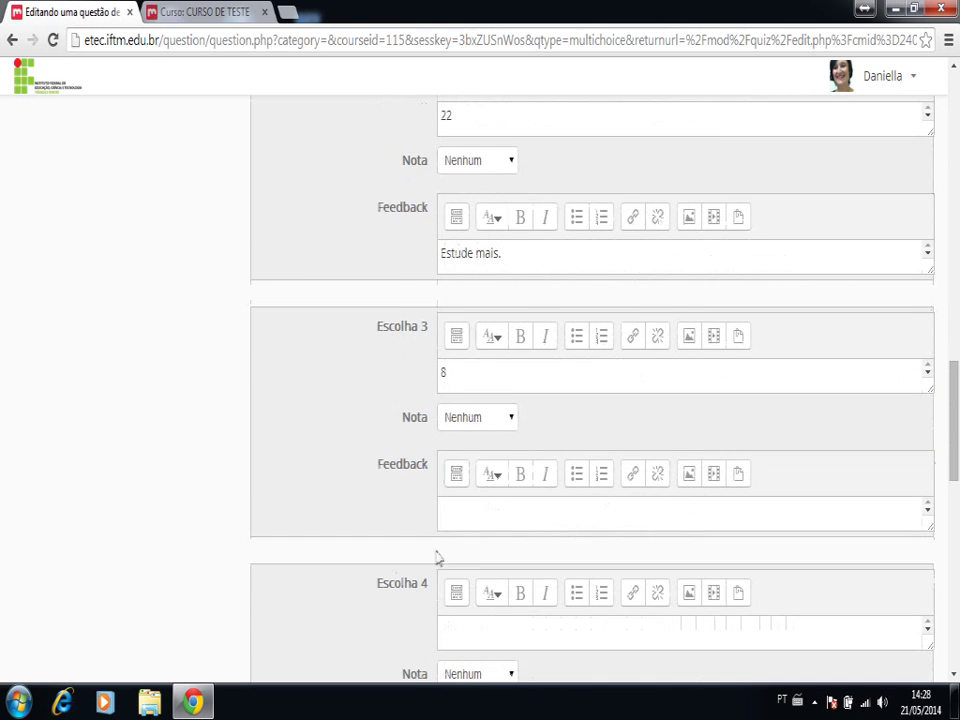
{"action": "left_click", "coordinate": [471, 512]}
{"action": "key", "text": "ctrl+v"}
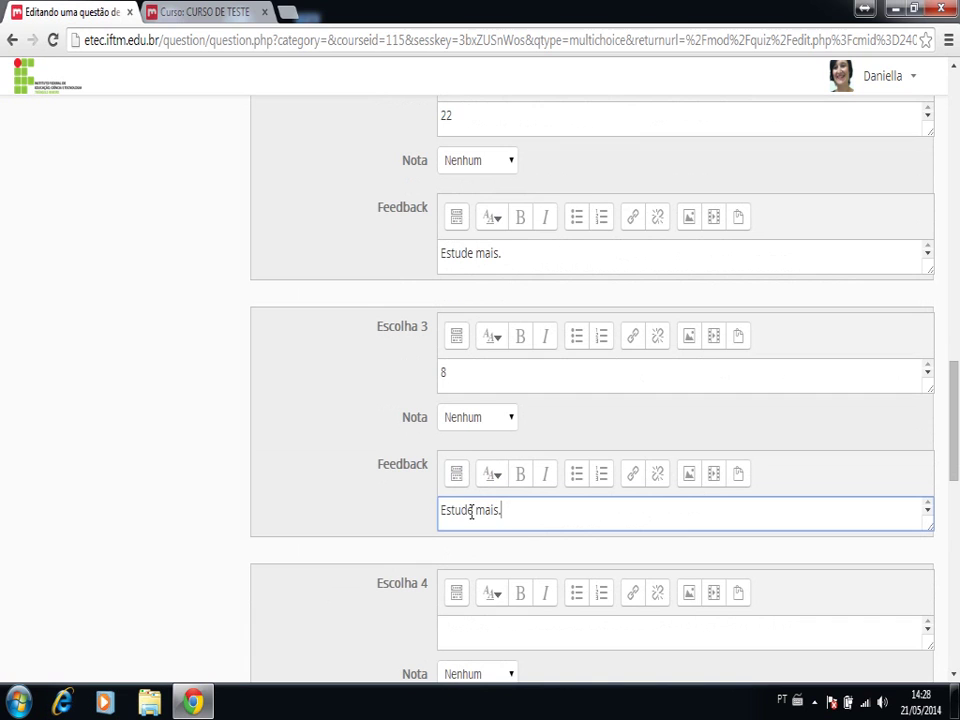
Step: Fill in Escolha 4 with the answer 0 and paste "Estude mais." as its feedback
{"action": "left_click", "coordinate": [461, 631]}
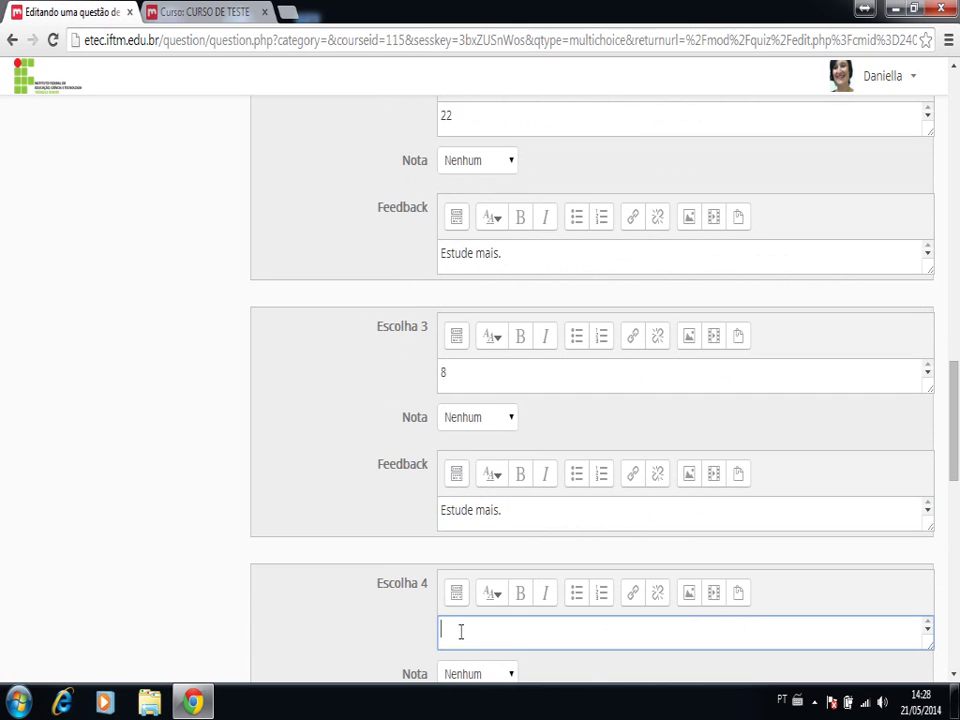
{"action": "type", "text": "0"}
{"action": "left_click", "coordinate": [324, 673]}
{"action": "scroll", "coordinate": [324, 673], "scroll_direction": "down", "scroll_amount": 3}
{"action": "scroll", "coordinate": [324, 673], "scroll_direction": "down", "scroll_amount": 1}
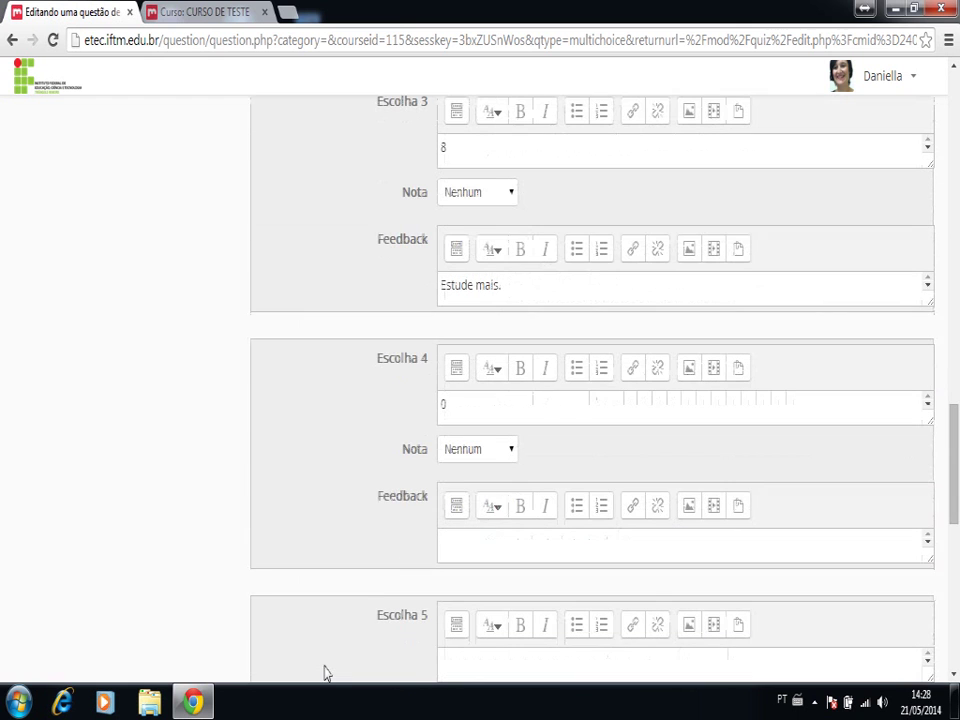
{"action": "left_click", "coordinate": [461, 536]}
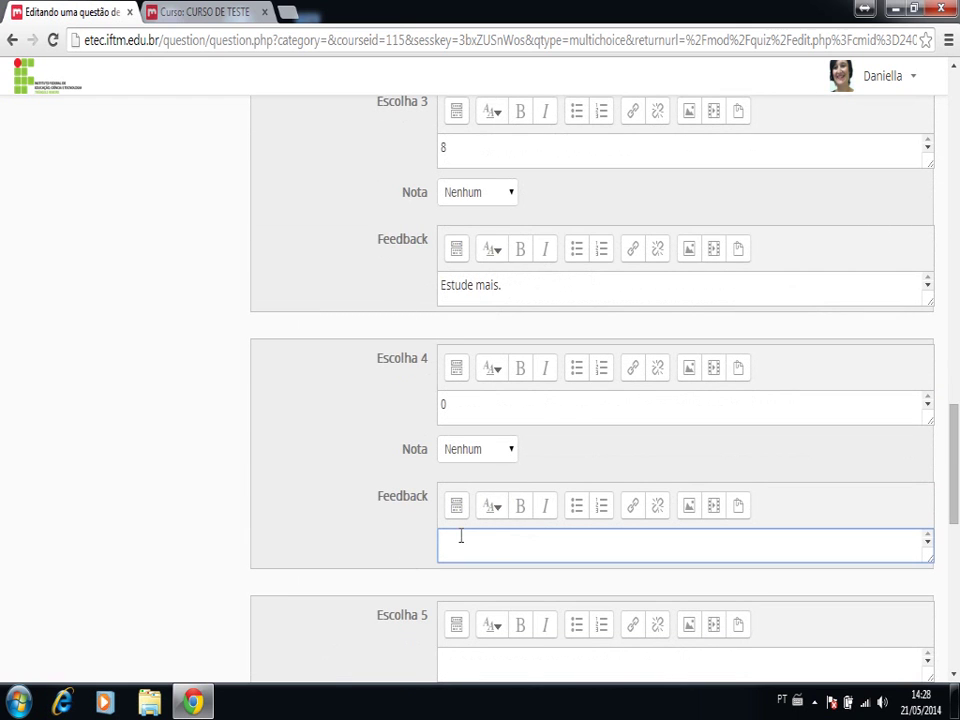
{"action": "key", "text": "ctrl+v"}
{"action": "left_click", "coordinate": [335, 535]}
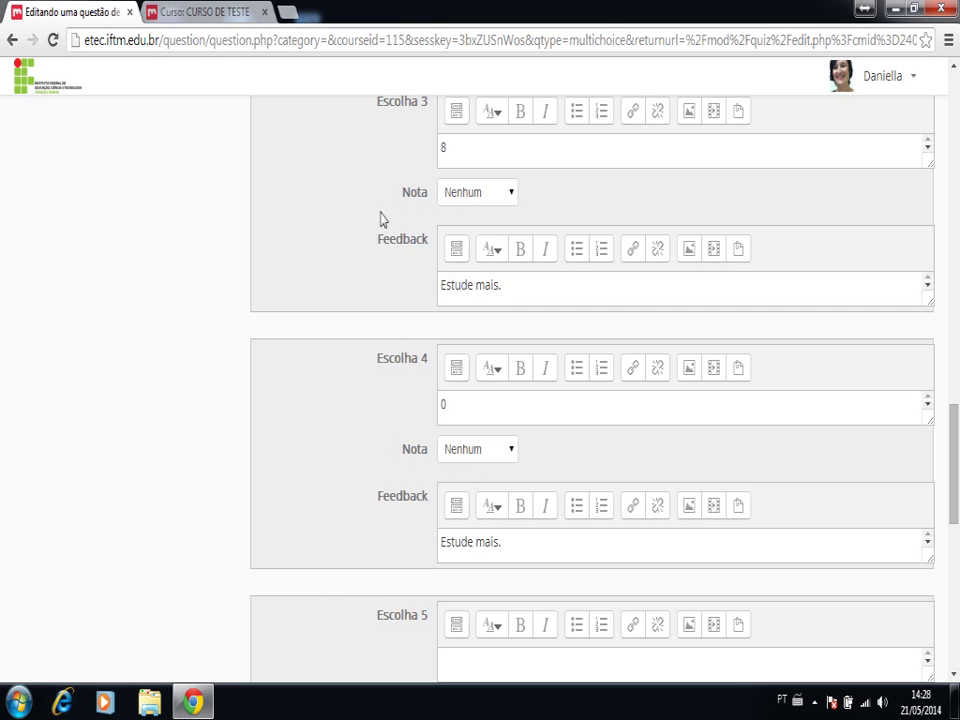
{"action": "scroll", "coordinate": [329, 199], "scroll_direction": "up", "scroll_amount": 4}
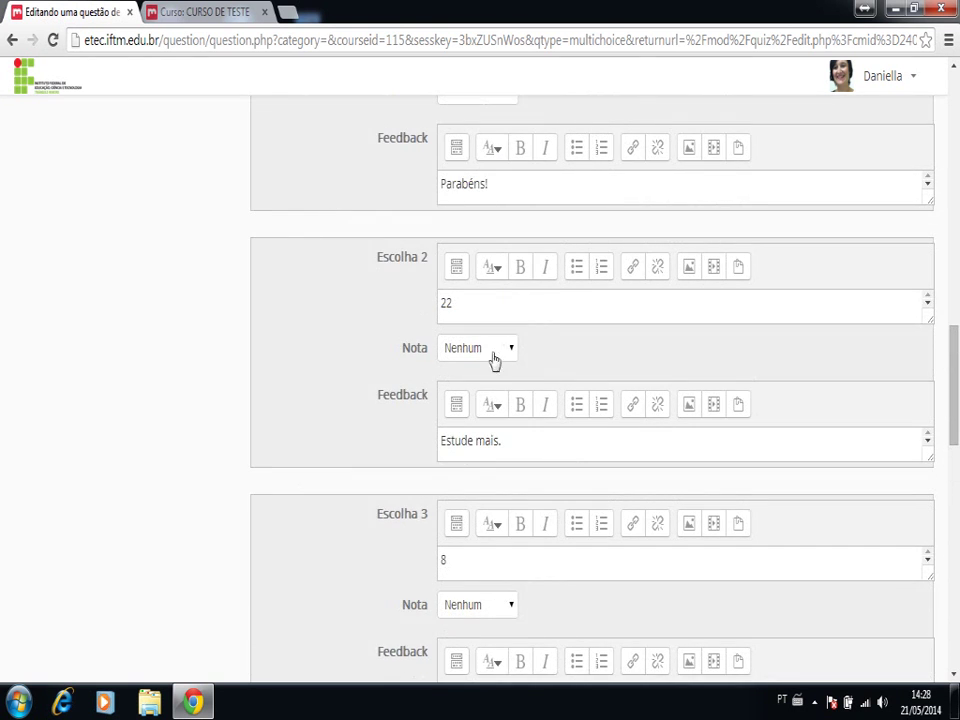
{"action": "scroll", "coordinate": [356, 187], "scroll_direction": "up", "scroll_amount": 1}
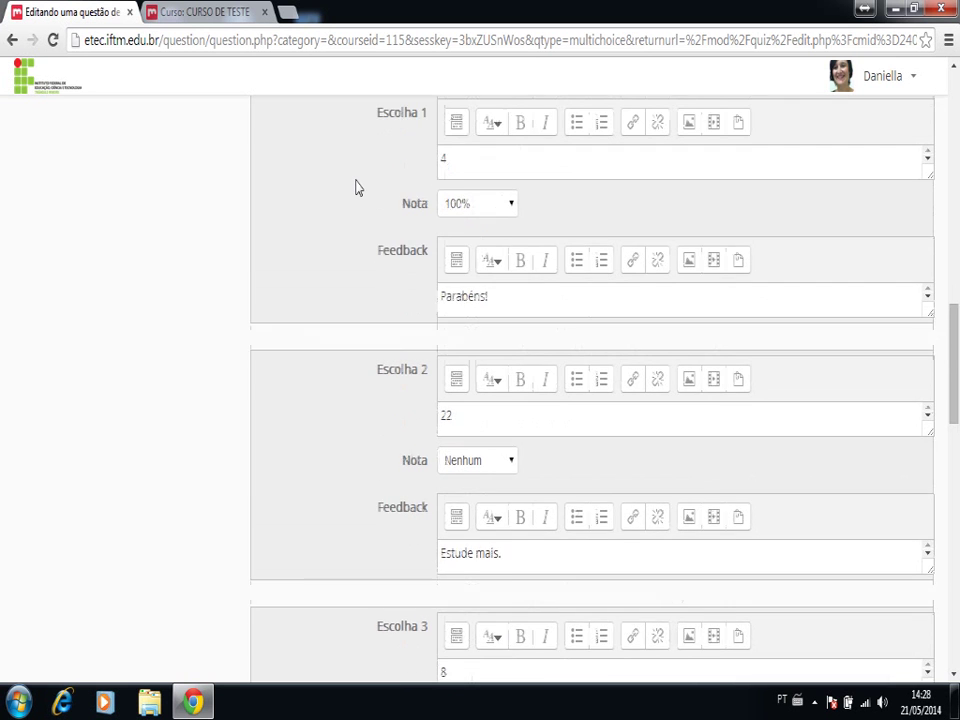
{"action": "scroll", "coordinate": [356, 187], "scroll_direction": "down", "scroll_amount": 4}
{"action": "scroll", "coordinate": [356, 187], "scroll_direction": "down", "scroll_amount": 5}
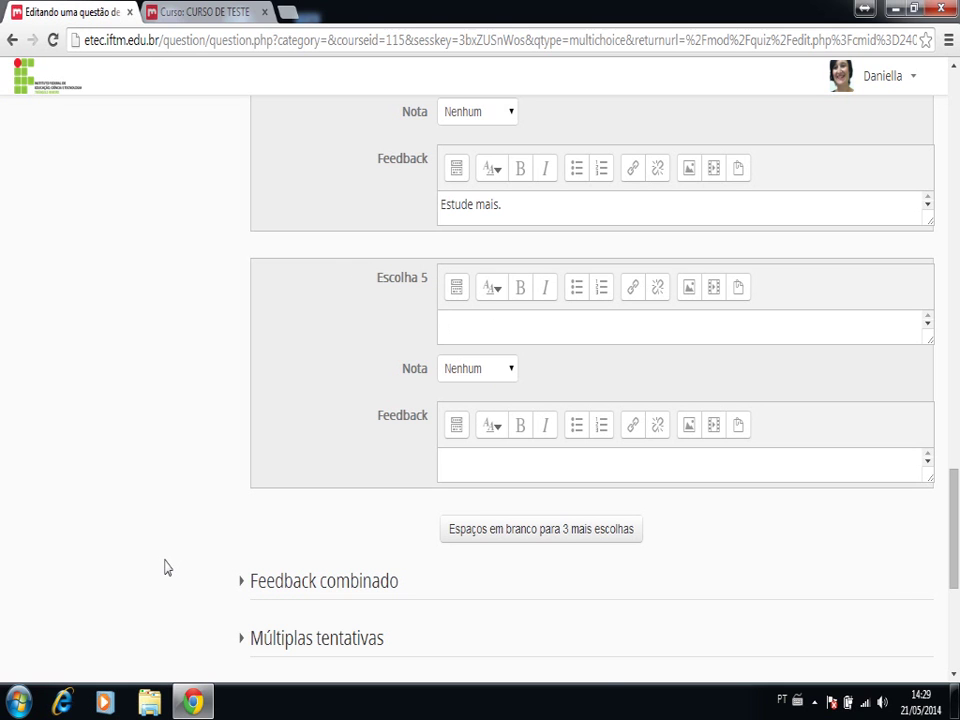
Step: Save the multiple-choice question about the sum 2+2
{"action": "scroll", "coordinate": [166, 567], "scroll_direction": "down", "scroll_amount": 3}
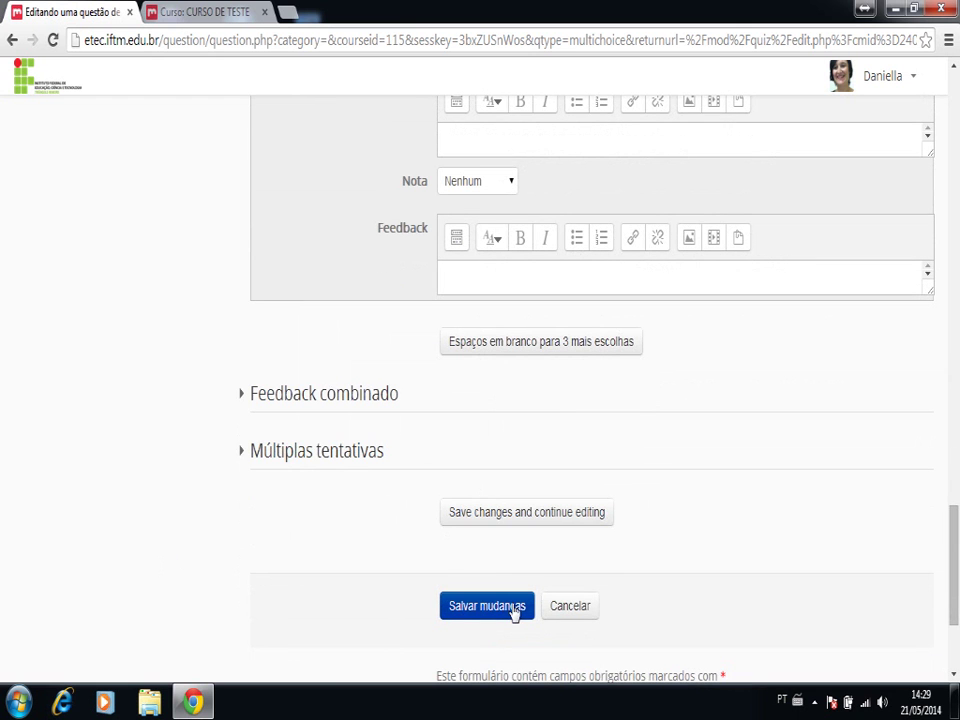
{"action": "left_click", "coordinate": [509, 613]}
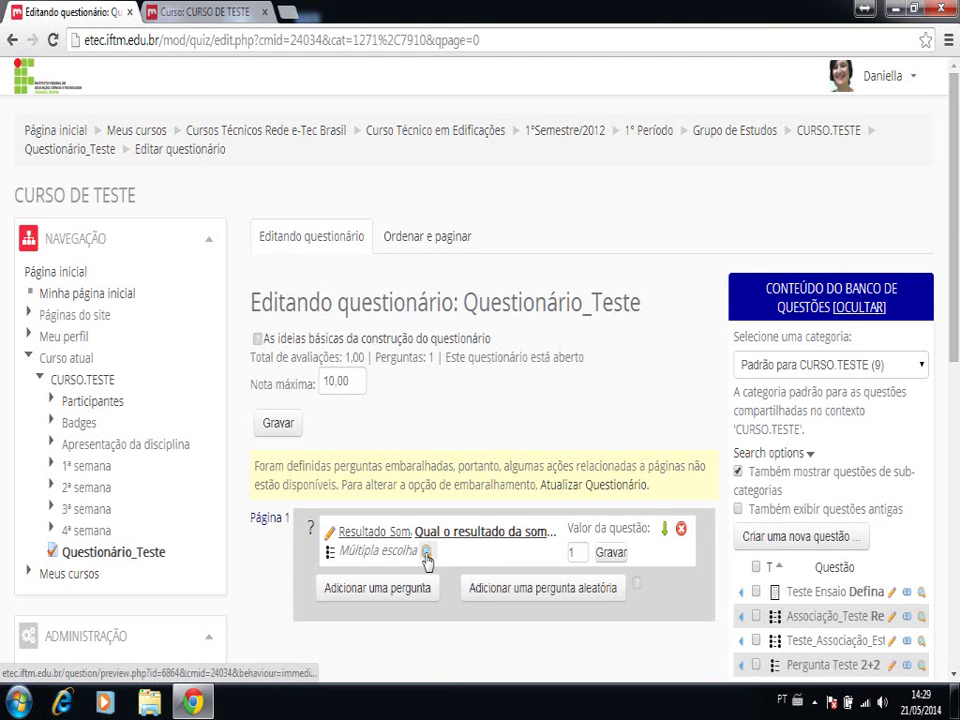
Step: Preview the saved question in the quiz and submit 4 as the answer
{"action": "left_click", "coordinate": [426, 553]}
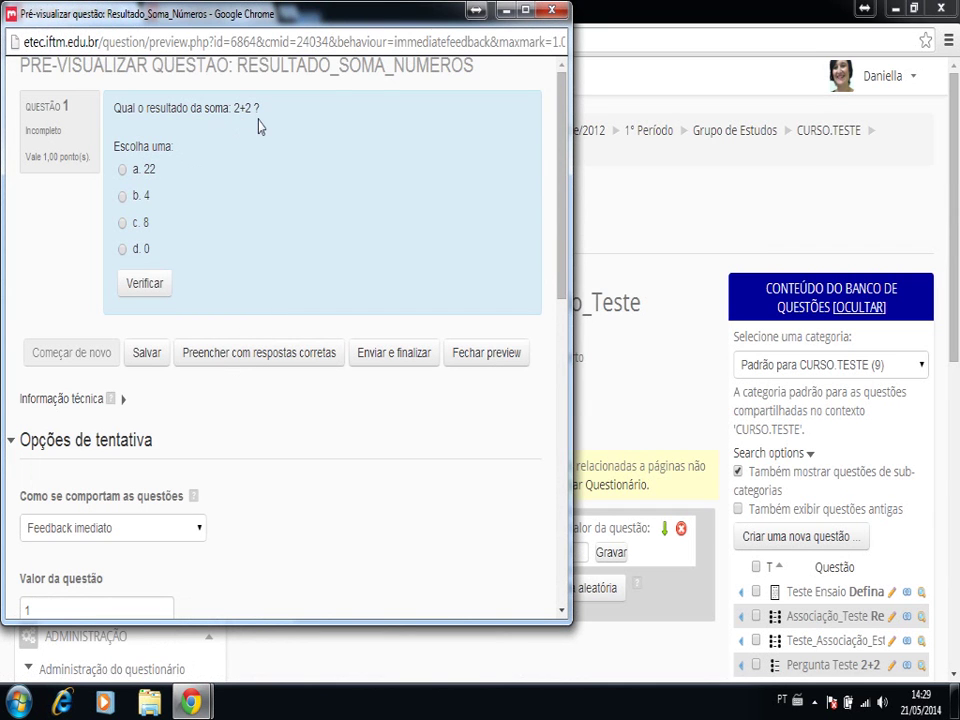
{"action": "left_click", "coordinate": [122, 197]}
{"action": "left_click", "coordinate": [403, 358]}
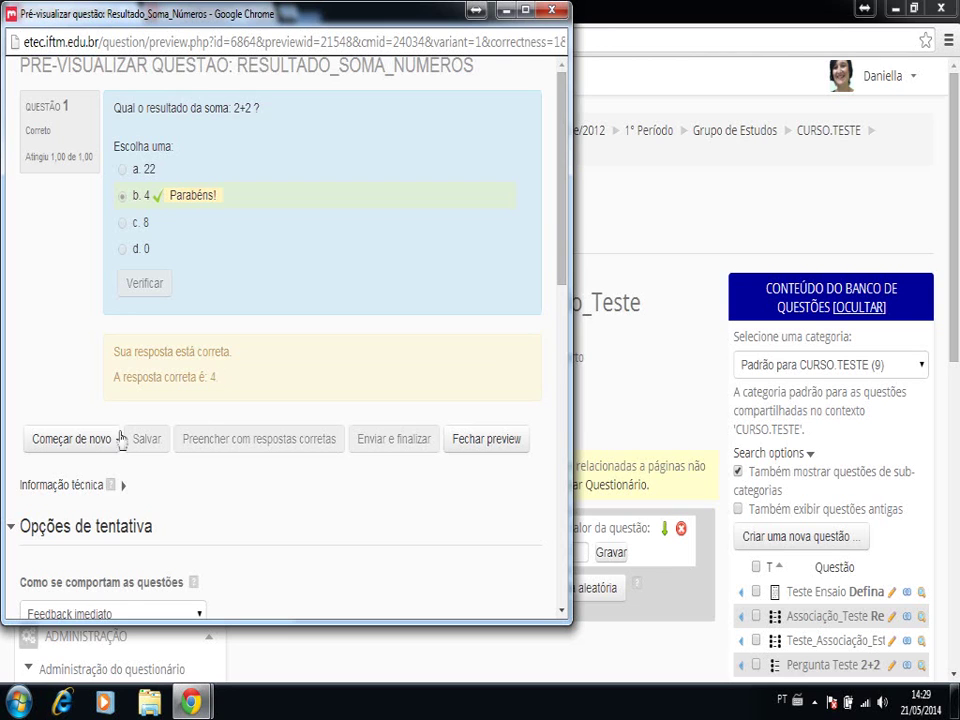
Step: Restart the preview attempt, check the answer 0 with its feedback, and close the preview
{"action": "left_click", "coordinate": [84, 448]}
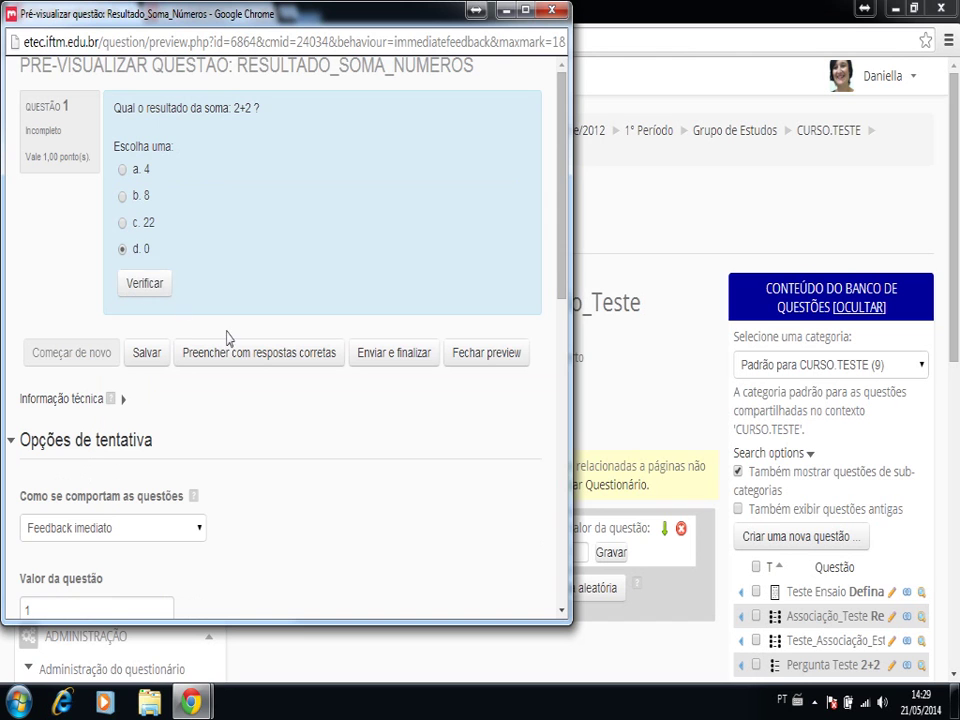
{"action": "left_click", "coordinate": [131, 285]}
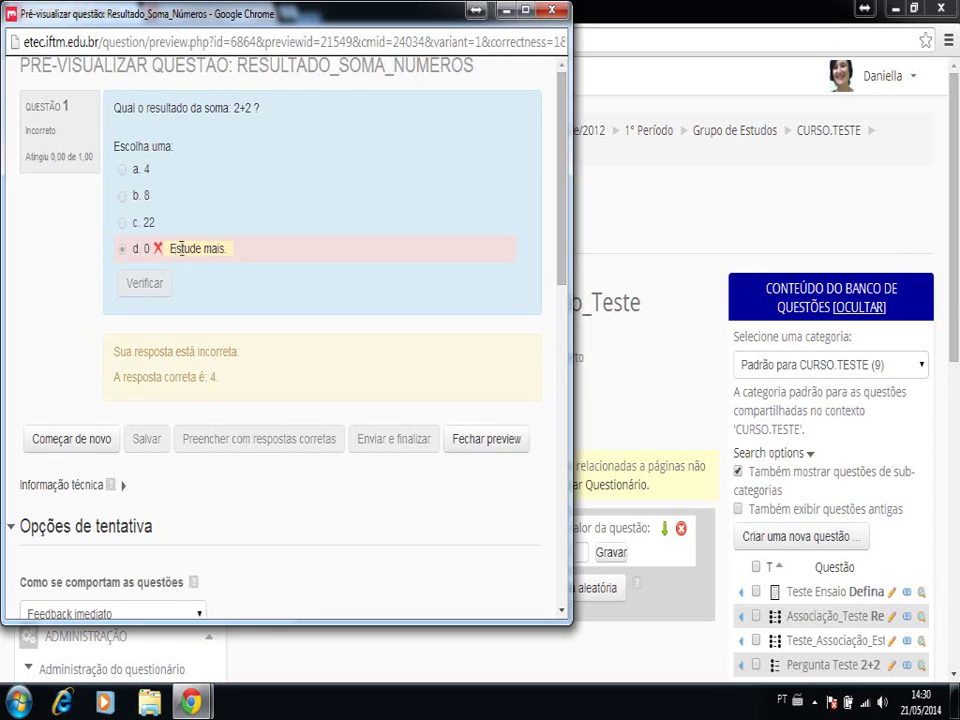
{"action": "double_click", "coordinate": [210, 376]}
{"action": "left_click", "coordinate": [228, 385]}
{"action": "left_click", "coordinate": [500, 440]}
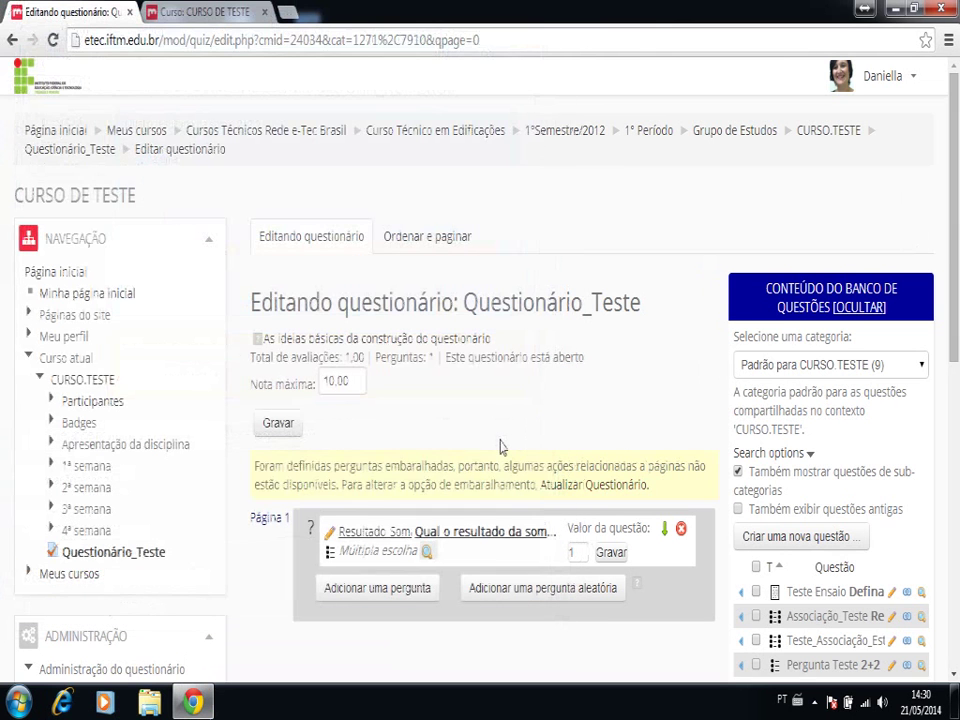
Step: Add a new Múltipla escolha question to the quiz and name it Identificar_Números_Primos
{"action": "left_click", "coordinate": [407, 590]}
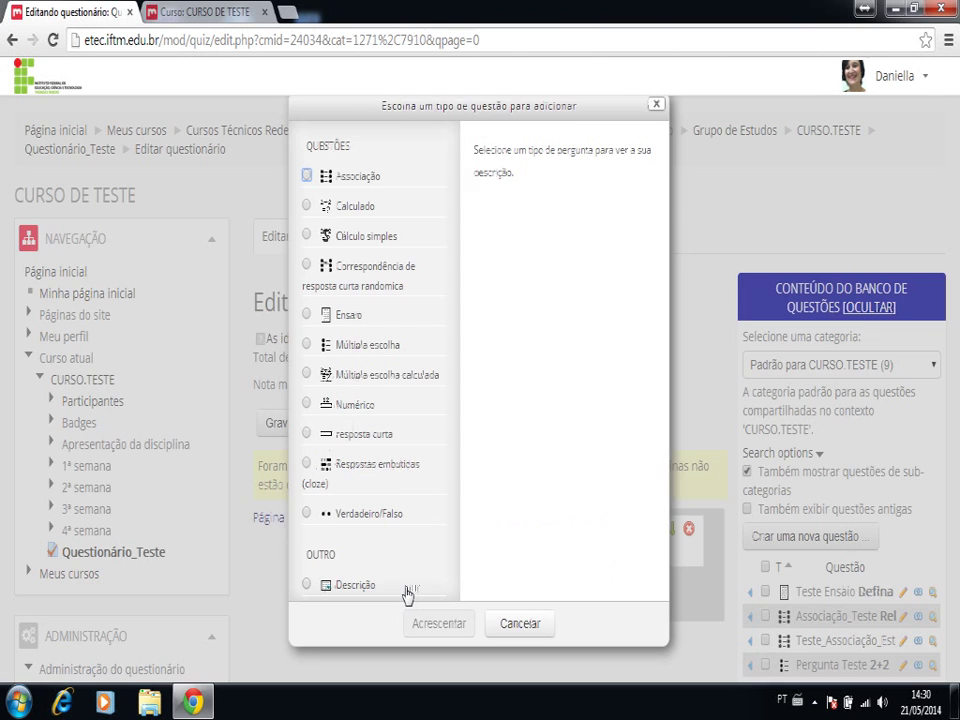
{"action": "left_click", "coordinate": [307, 345]}
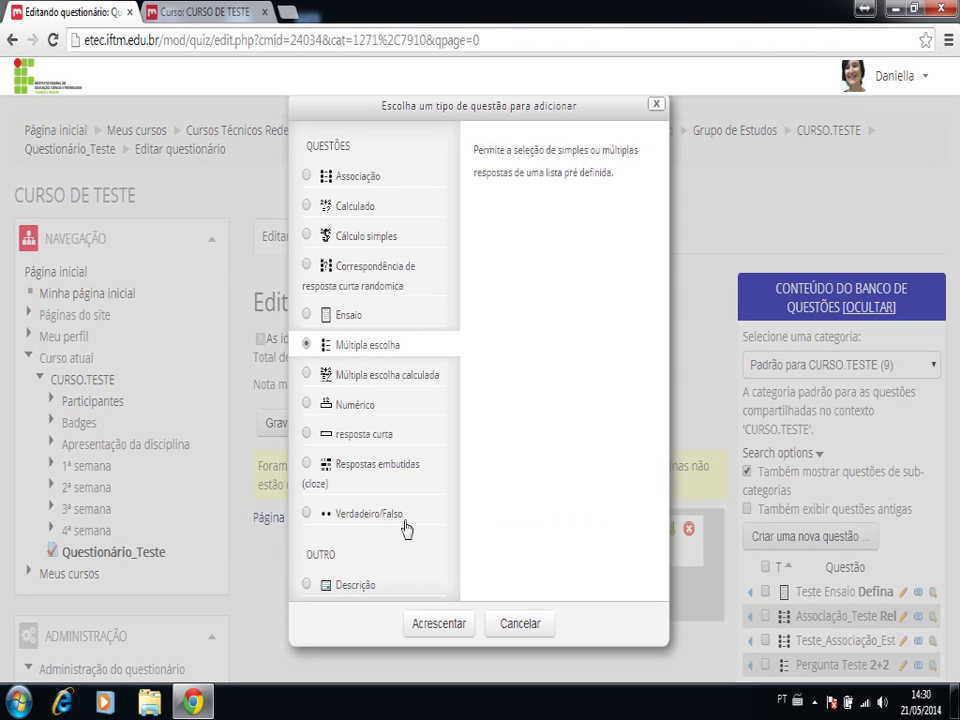
{"action": "left_click", "coordinate": [449, 628]}
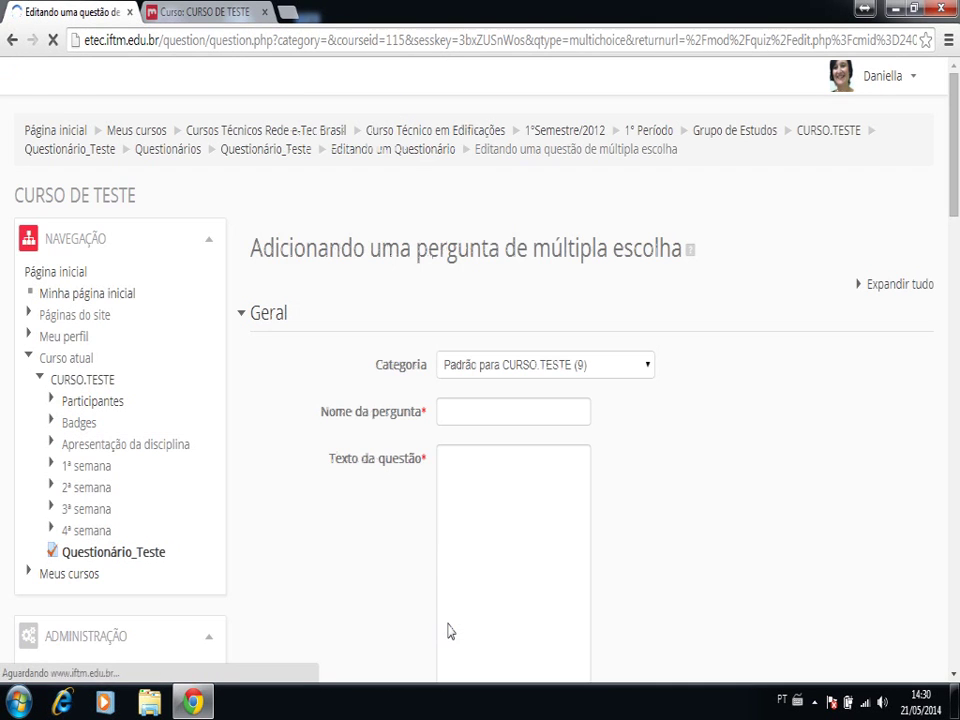
{"action": "left_click", "coordinate": [507, 421]}
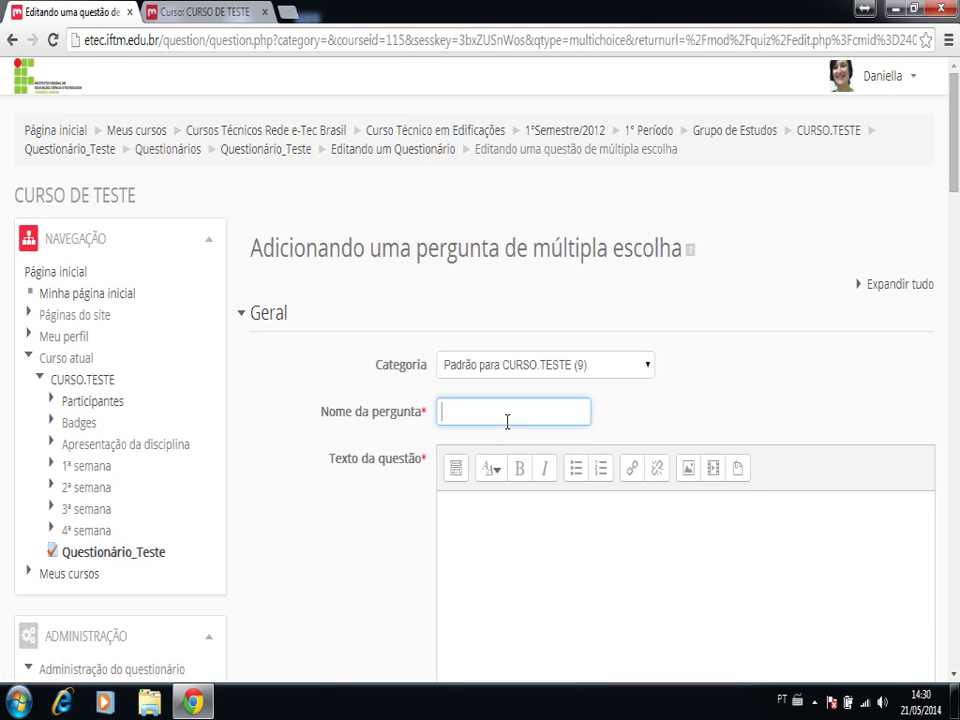
{"action": "type", "text": "Identificar_Números_Primos"}
{"action": "left_click", "coordinate": [472, 532]}
{"action": "type", "text": "Quai"}
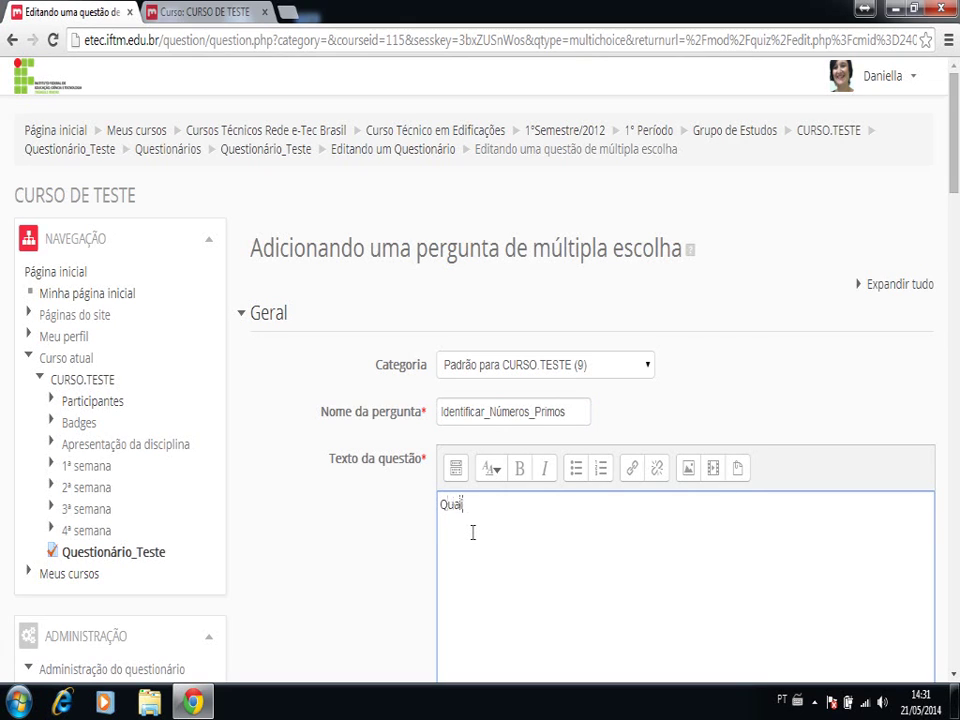
{"action": "type", "text": "s as opç"}
{"action": "key", "text": "BackSpace"}
{"action": "key", "text": "BackSpace"}
{"action": "key", "text": "BackSpace"}
{"action": "key", "text": "BackSpace"}
{"action": "key", "text": "BackSpace"}
{"action": "key", "text": "BackSpace"}
{"action": "key", "text": "BackSpace"}
{"action": "key", "text": "BackSpace"}
{"action": "key", "text": "BackSpace"}
{"action": "key", "text": "BackSpace"}
{"action": "key", "text": "BackSpace"}
{"action": "key", "text": "BackSpace"}
Step: Enter "Marque as opções que assinalam números primos." as the question text
{"action": "type", "text": "Marque as opções que "}
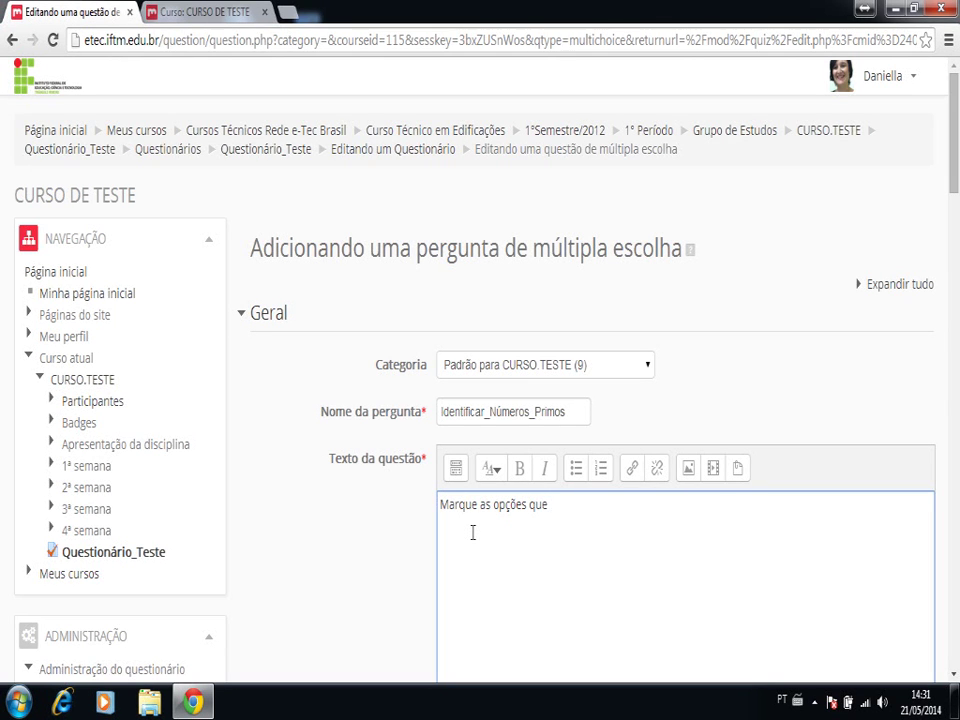
{"action": "type", "text": "assinalam números primos."}
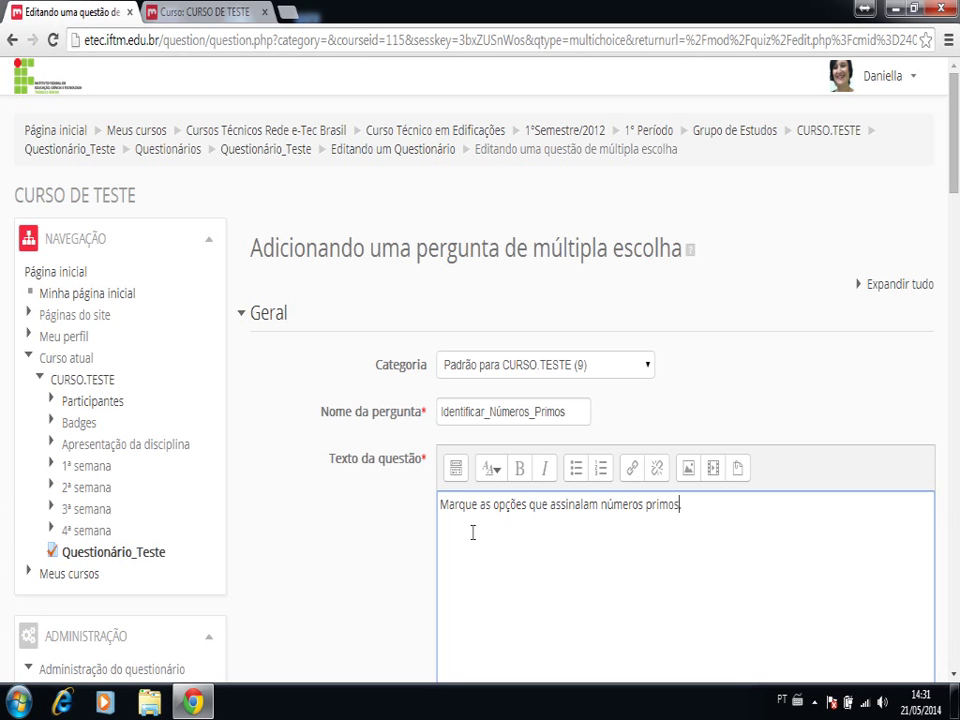
Step: Replace the word "assinalam" with "demonstram" in the question text
{"action": "key", "text": "shift+Left"}
{"action": "key", "text": "shift+Left"}
{"action": "key", "text": "shift+Left"}
{"action": "key", "text": "shift+Left"}
{"action": "key", "text": "shift+Left"}
{"action": "key", "text": "shift+Left"}
{"action": "key", "text": "shift+Left"}
{"action": "key", "text": "shift+Left"}
{"action": "key", "text": "shift+Left"}
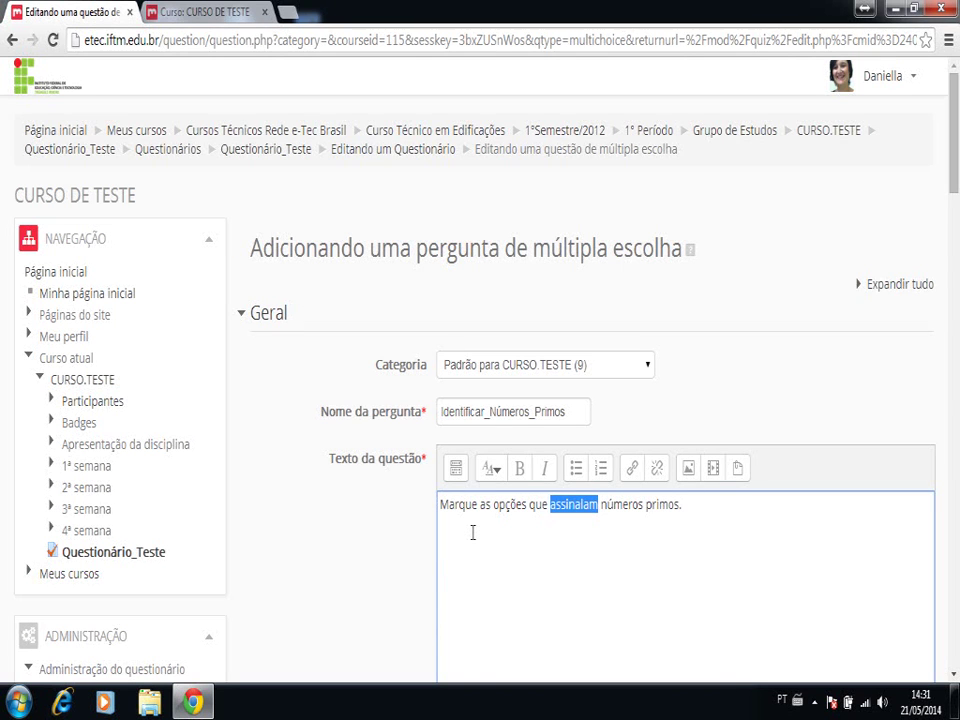
{"action": "type", "text": "demonstra"}
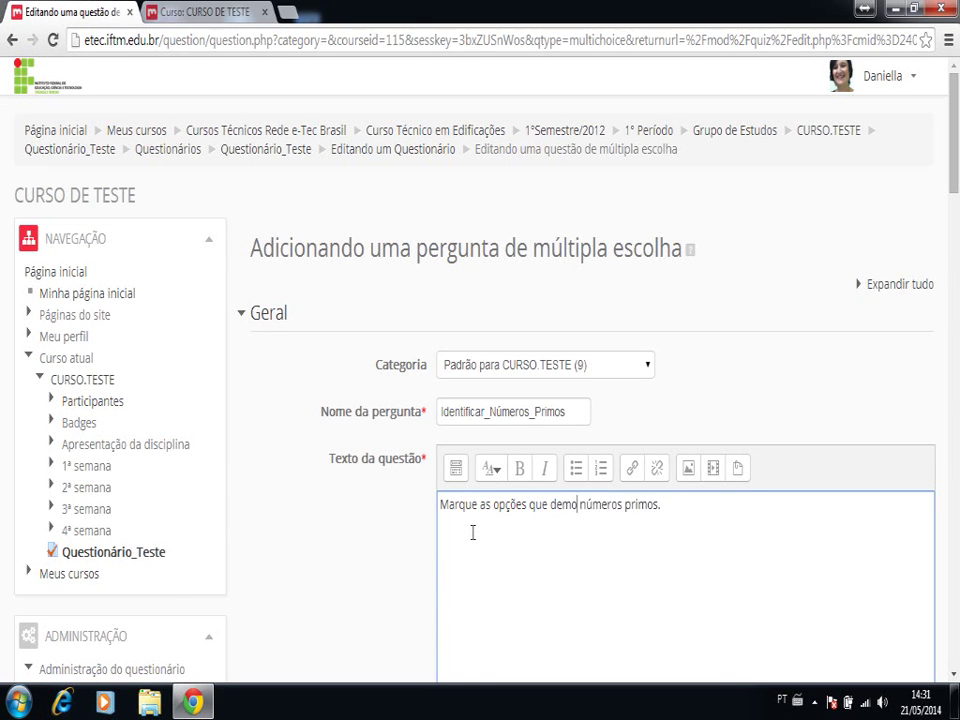
{"action": "type", "text": "m"}
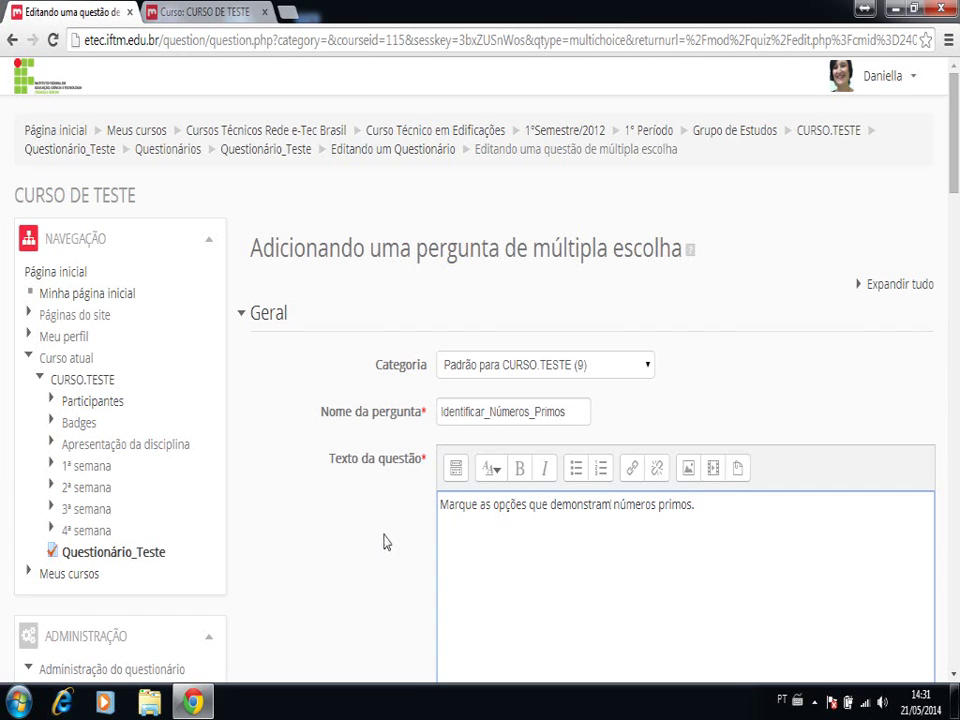
Step: Set the question's number of answers to Múltiplas respostas permitidas
{"action": "scroll", "coordinate": [385, 542], "scroll_direction": "down", "scroll_amount": 3}
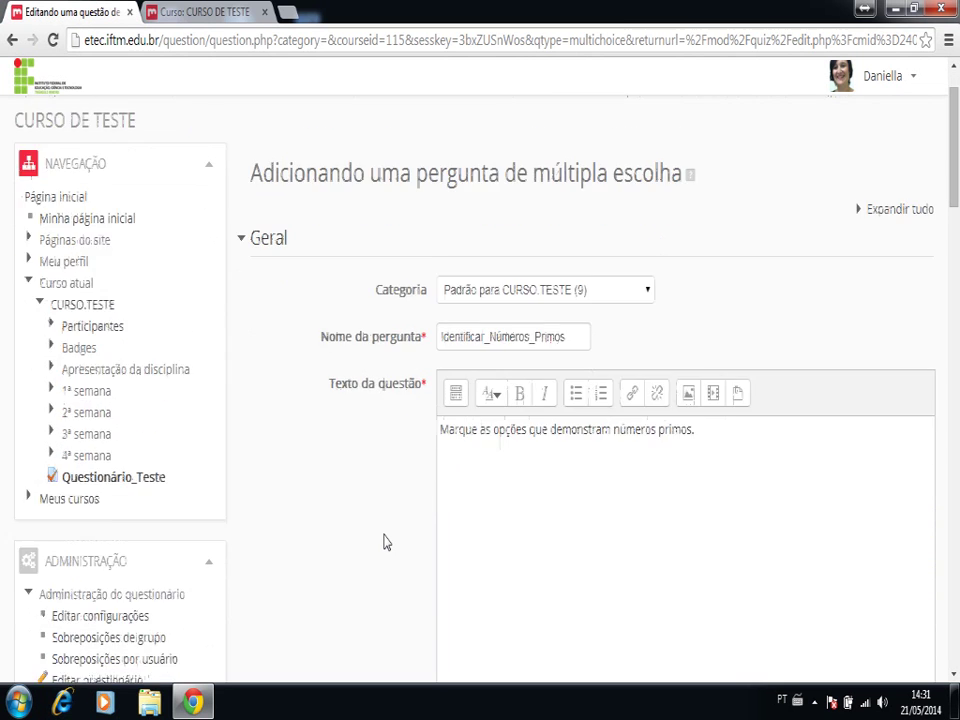
{"action": "scroll", "coordinate": [385, 542], "scroll_direction": "down", "scroll_amount": 2}
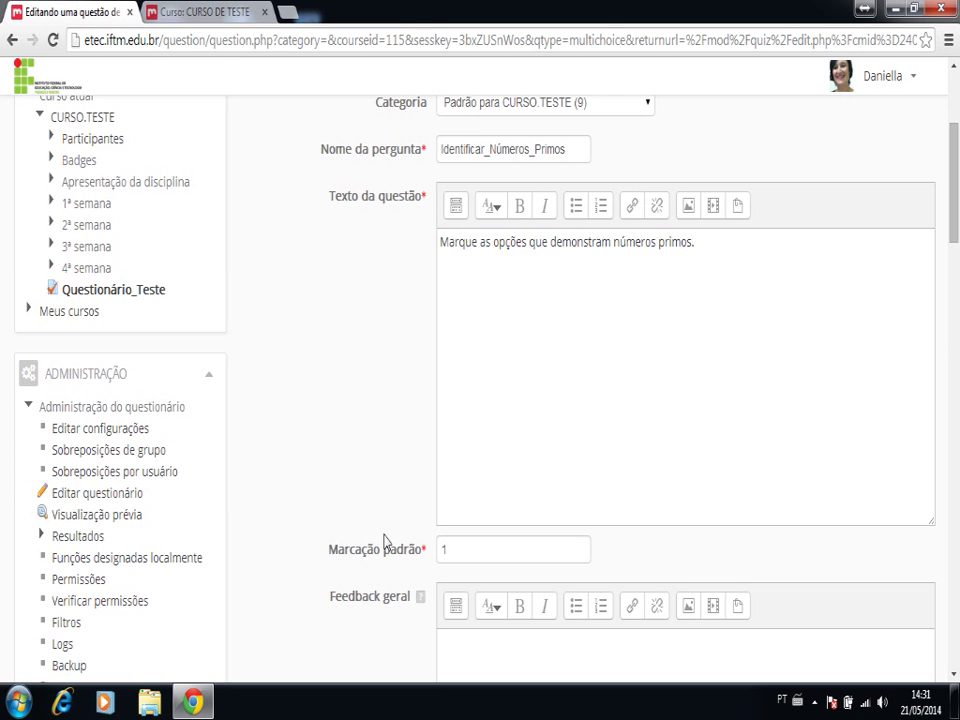
{"action": "scroll", "coordinate": [384, 541], "scroll_direction": "down", "scroll_amount": 2}
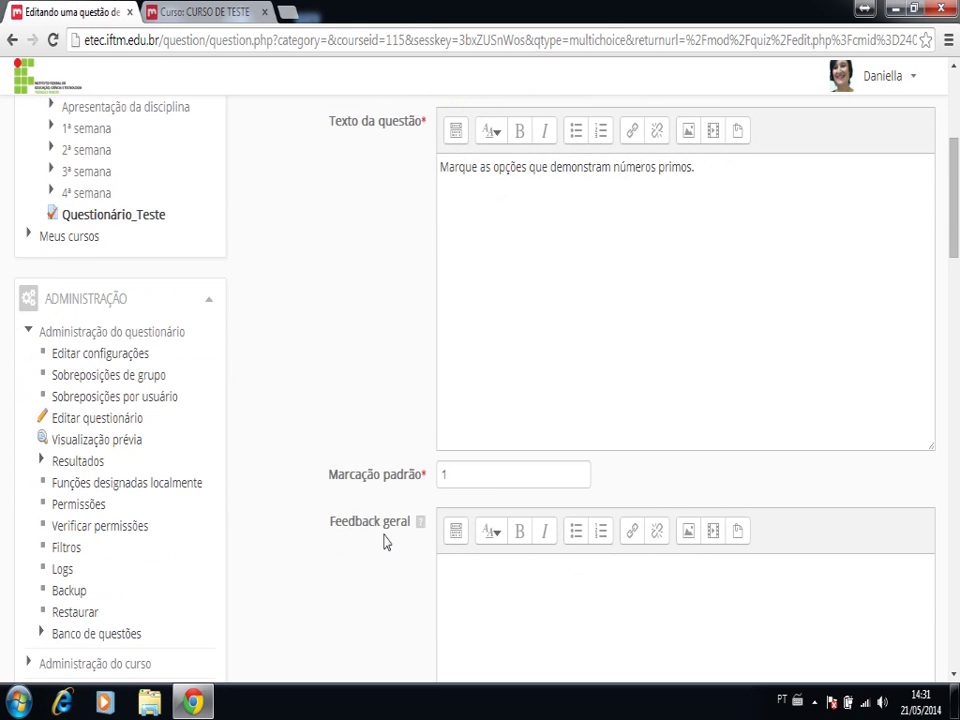
{"action": "scroll", "coordinate": [384, 541], "scroll_direction": "down", "scroll_amount": 5}
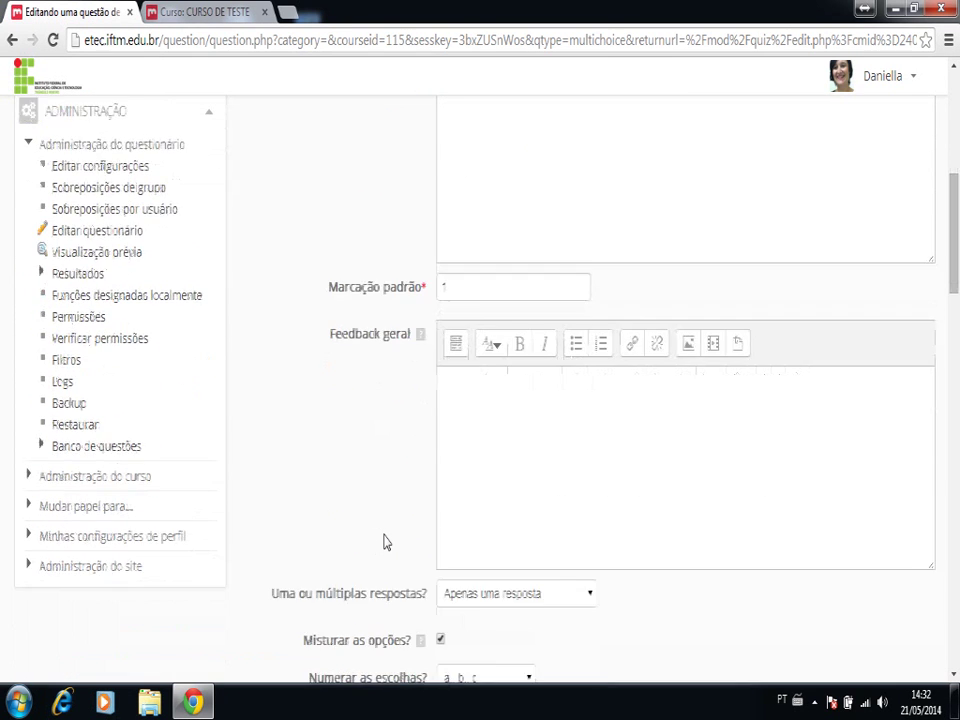
{"action": "scroll", "coordinate": [384, 541], "scroll_direction": "down", "scroll_amount": 3}
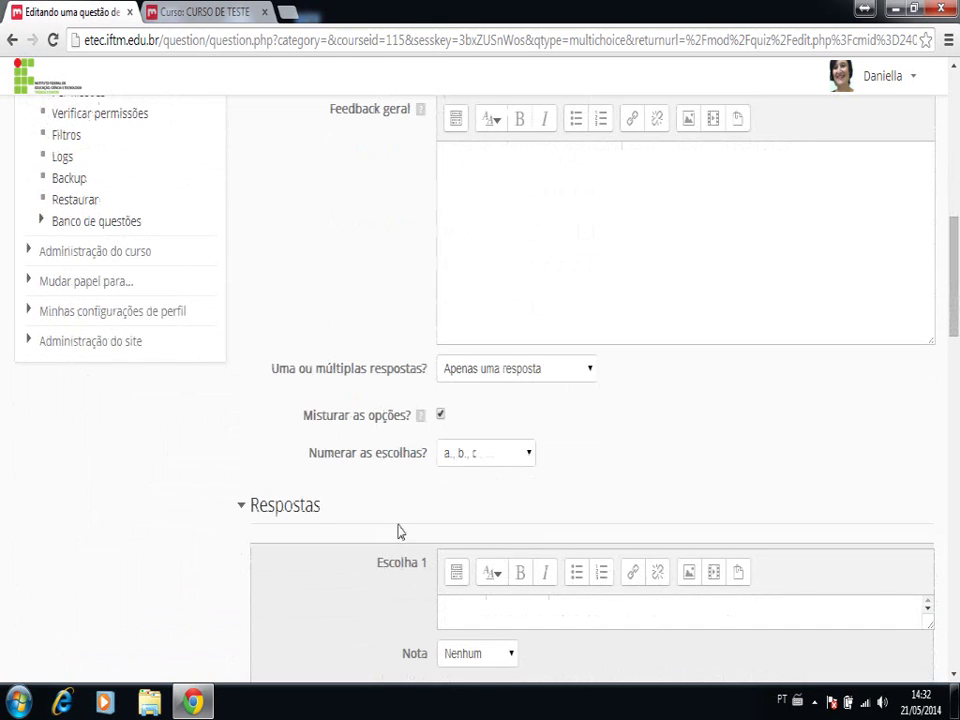
{"action": "left_click", "coordinate": [589, 372]}
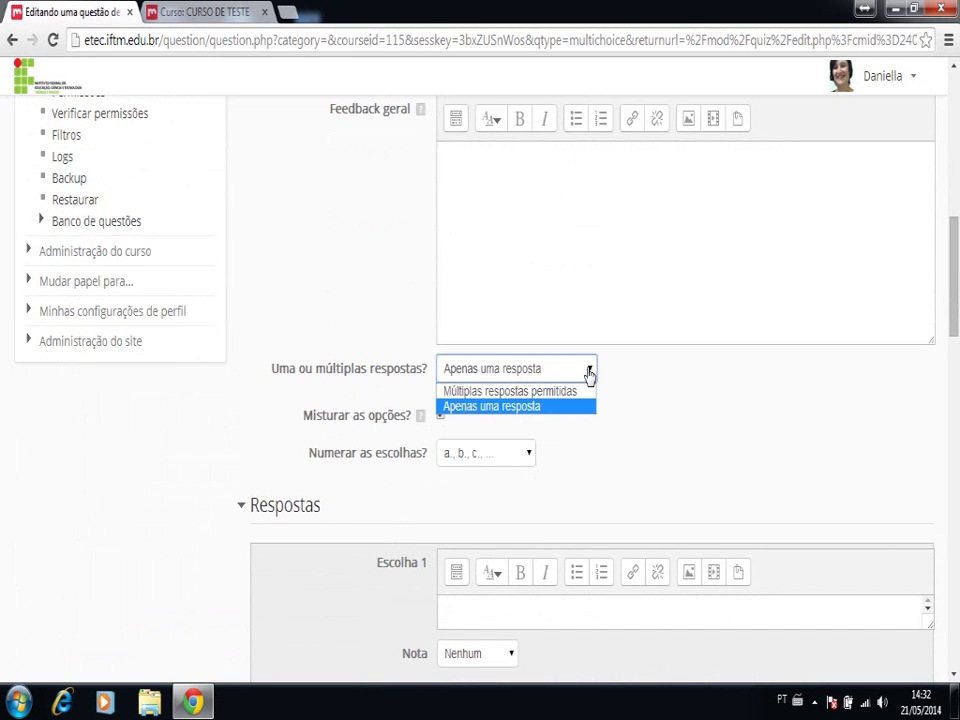
{"action": "left_click", "coordinate": [550, 391]}
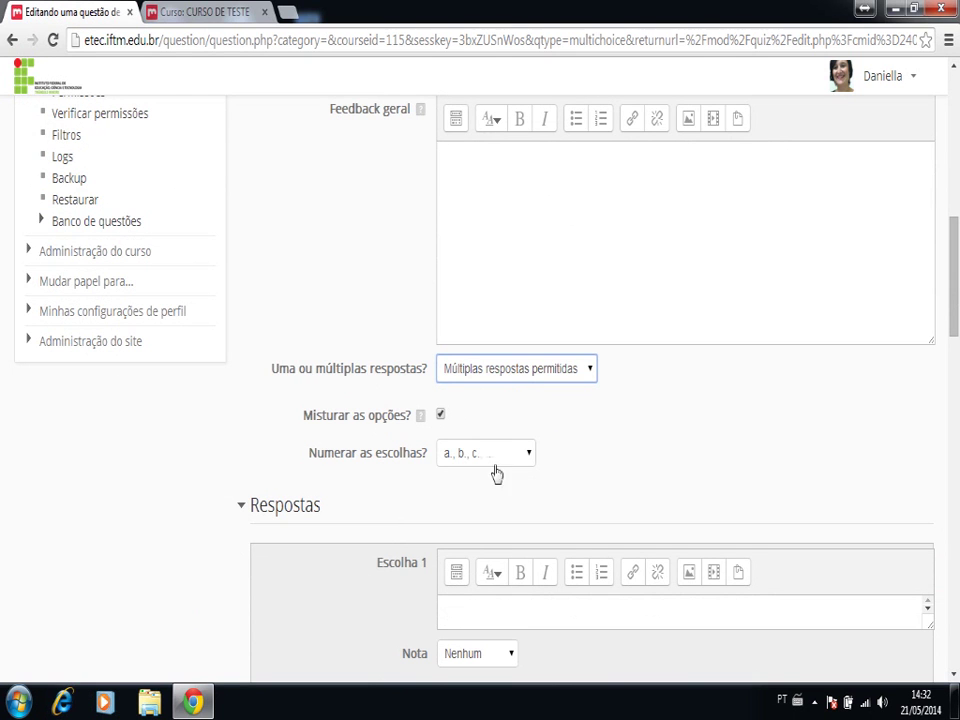
Step: Enter 13 as the answer for Escolha 1 and 8 for Escolha 2
{"action": "left_click", "coordinate": [483, 619]}
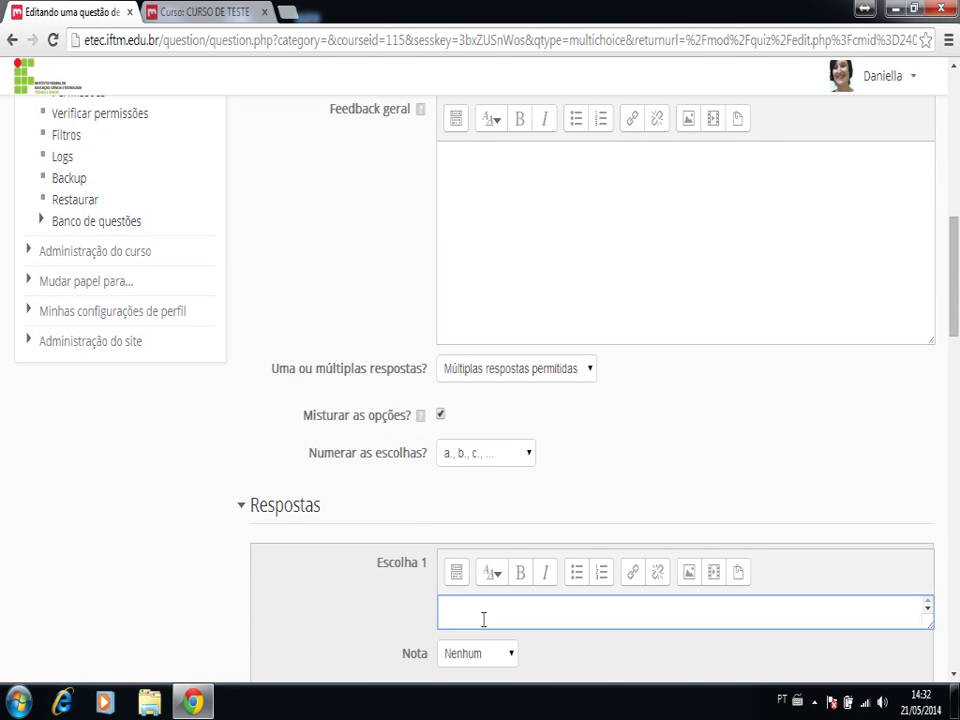
{"action": "type", "text": "13"}
{"action": "scroll", "coordinate": [358, 643], "scroll_direction": "down", "scroll_amount": 2}
{"action": "scroll", "coordinate": [358, 643], "scroll_direction": "down", "scroll_amount": 3}
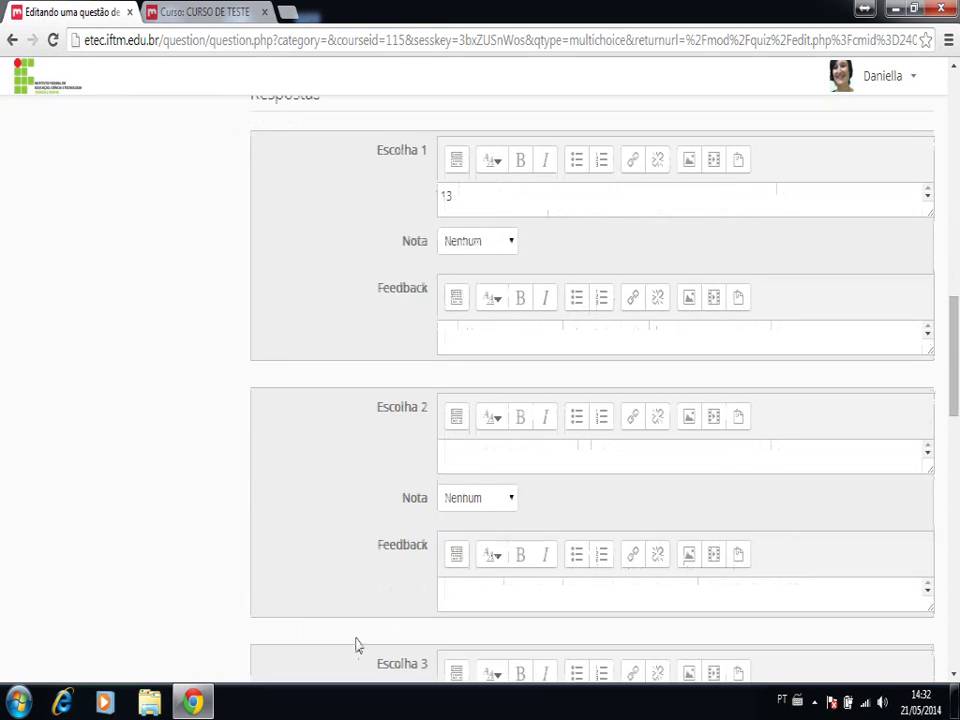
{"action": "left_click", "coordinate": [497, 457]}
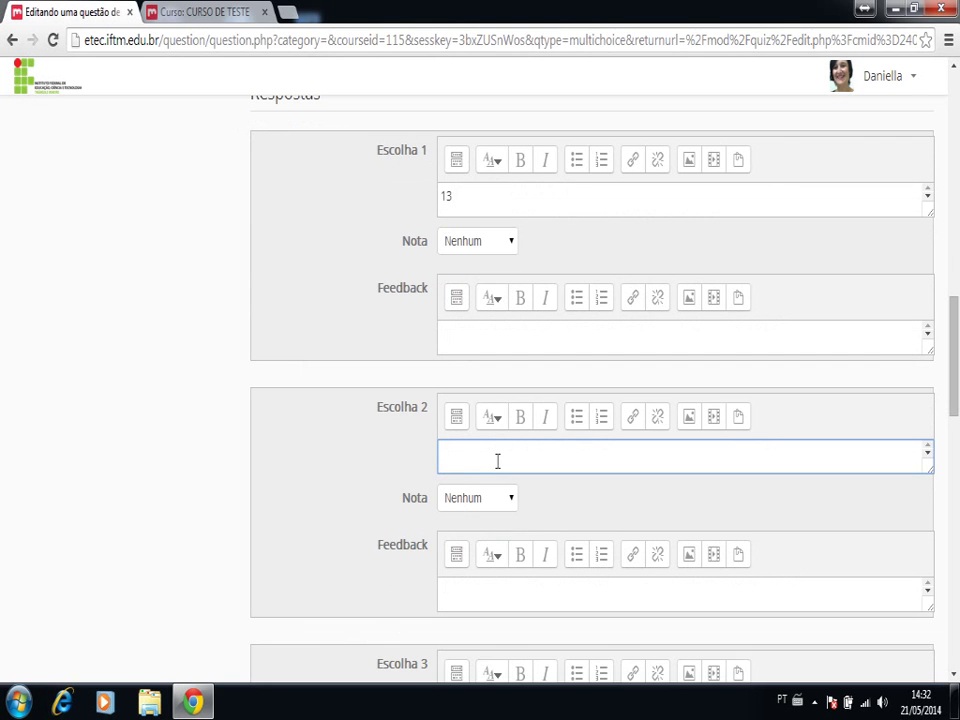
{"action": "type", "text": "8"}
Step: Enter 17 as the answer for Escolha 3 and 2 for Escolha 4
{"action": "scroll", "coordinate": [317, 587], "scroll_direction": "down", "scroll_amount": 2}
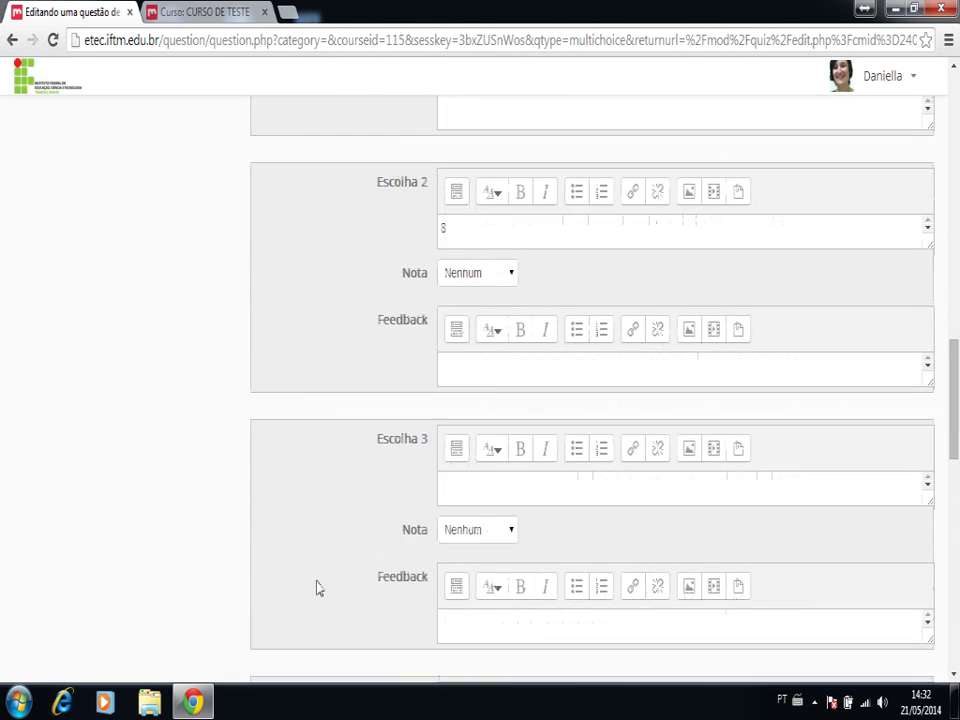
{"action": "left_click", "coordinate": [471, 497]}
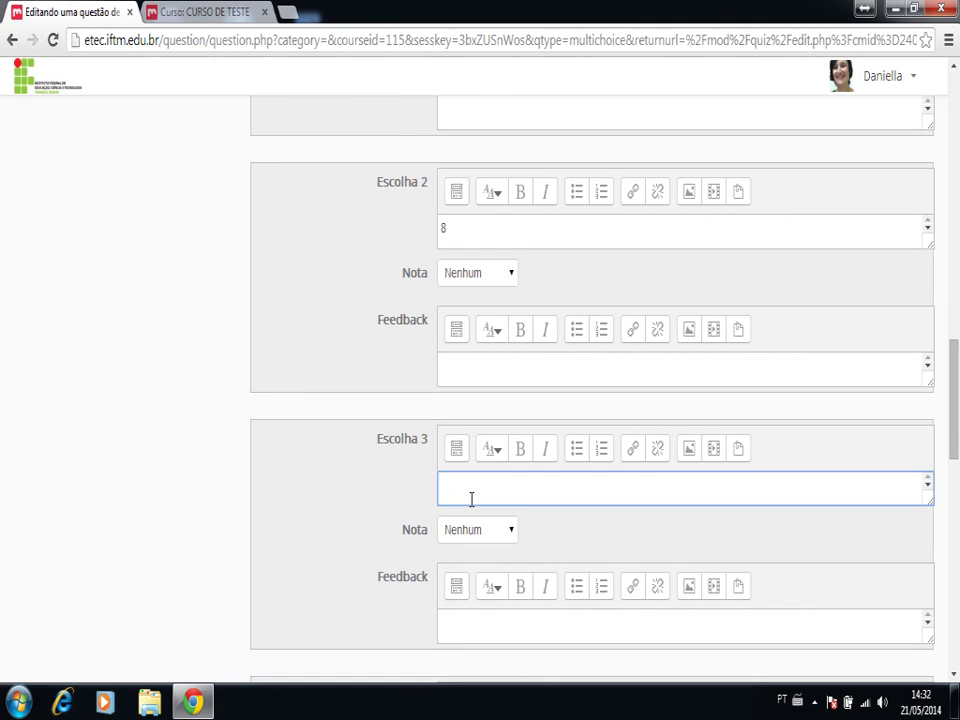
{"action": "type", "text": "1"}
{"action": "left_click", "coordinate": [356, 525]}
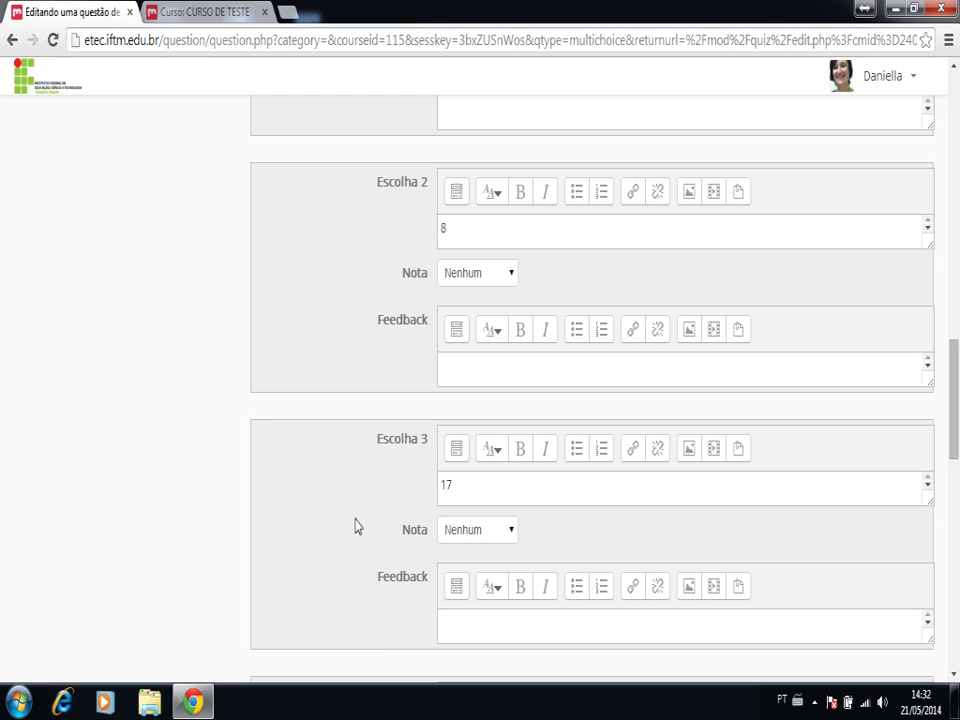
{"action": "scroll", "coordinate": [356, 525], "scroll_direction": "down", "scroll_amount": 3}
{"action": "scroll", "coordinate": [356, 525], "scroll_direction": "down", "scroll_amount": 1}
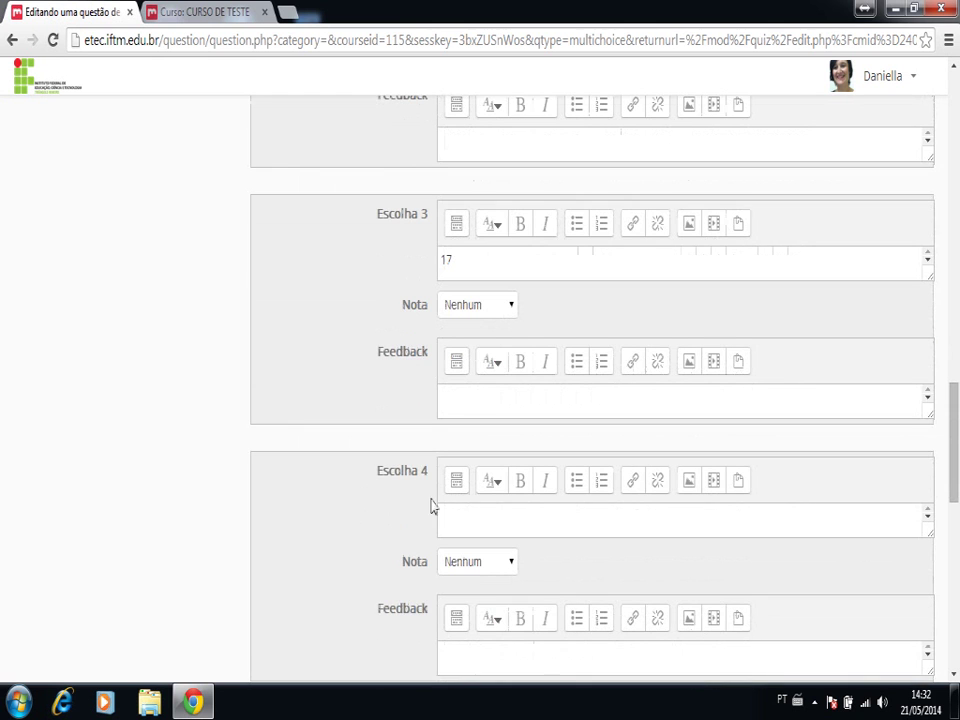
{"action": "left_click", "coordinate": [459, 522]}
{"action": "type", "text": "2"}
{"action": "left_click", "coordinate": [376, 530]}
Step: Set the grade of Escolha 1 to 33,33333%
{"action": "scroll", "coordinate": [363, 340], "scroll_direction": "up", "scroll_amount": 5}
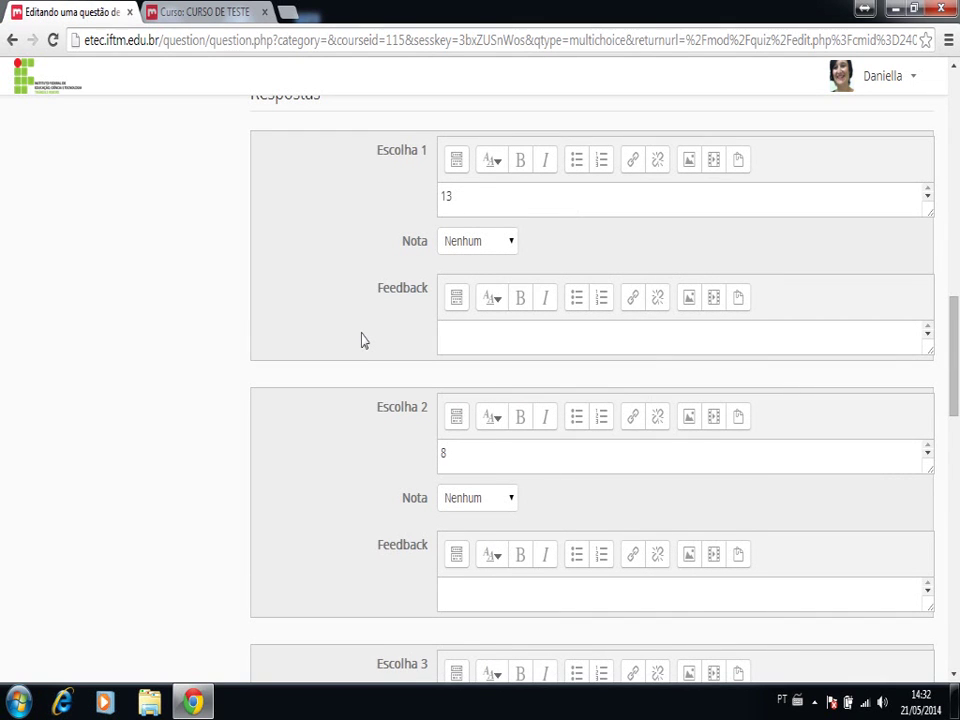
{"action": "left_click", "coordinate": [513, 249]}
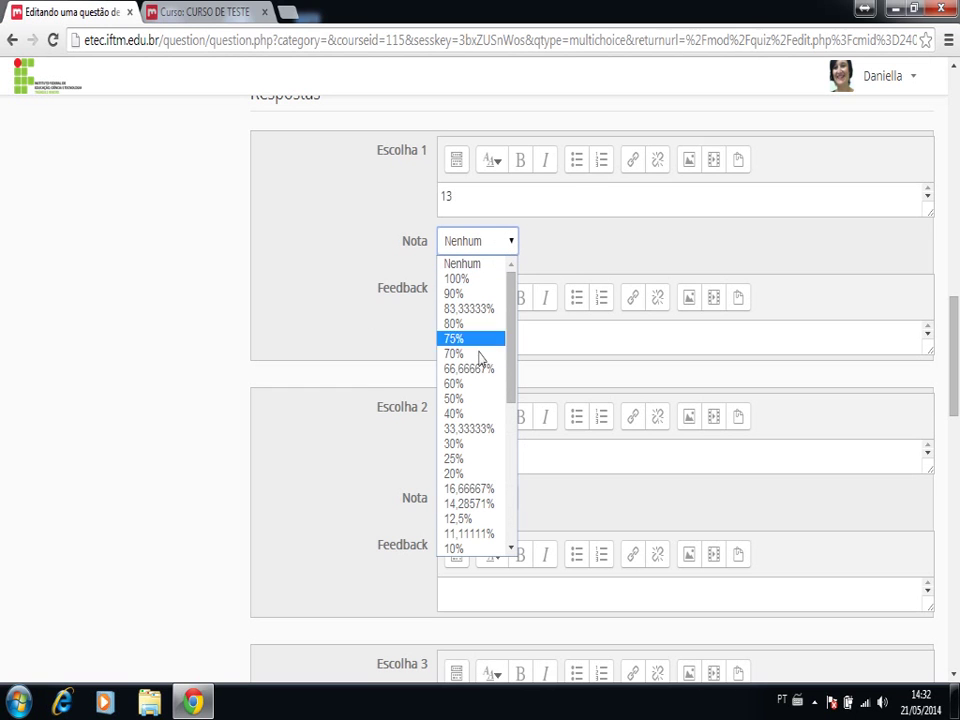
{"action": "left_click", "coordinate": [468, 429]}
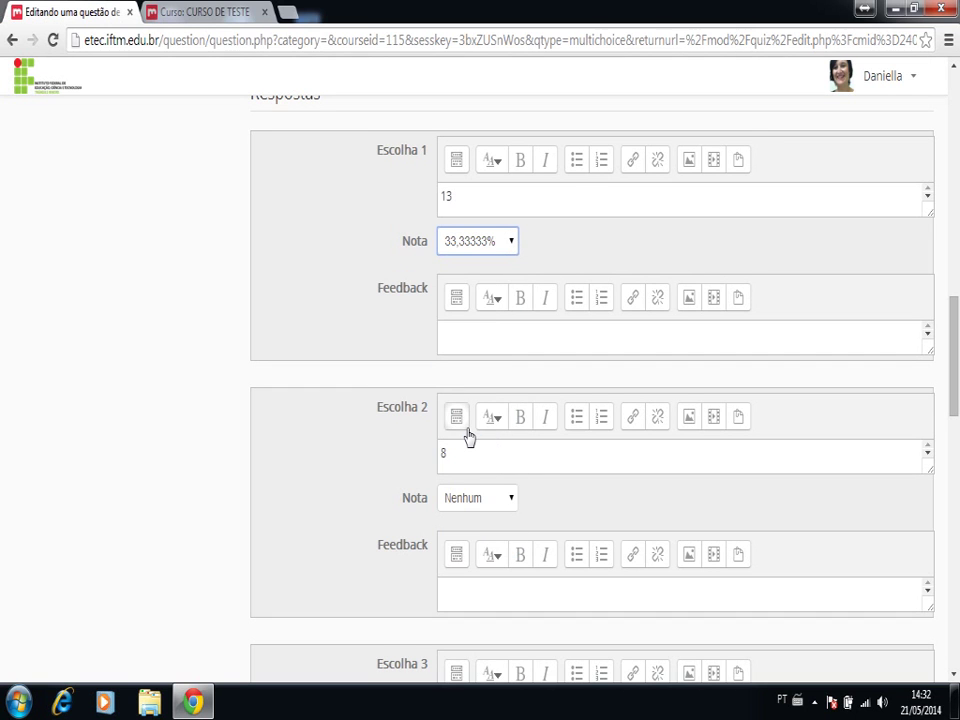
Step: Set the grades of Escolha 3 and Escolha 4 to 33,33333% each
{"action": "scroll", "coordinate": [350, 503], "scroll_direction": "down", "scroll_amount": 2}
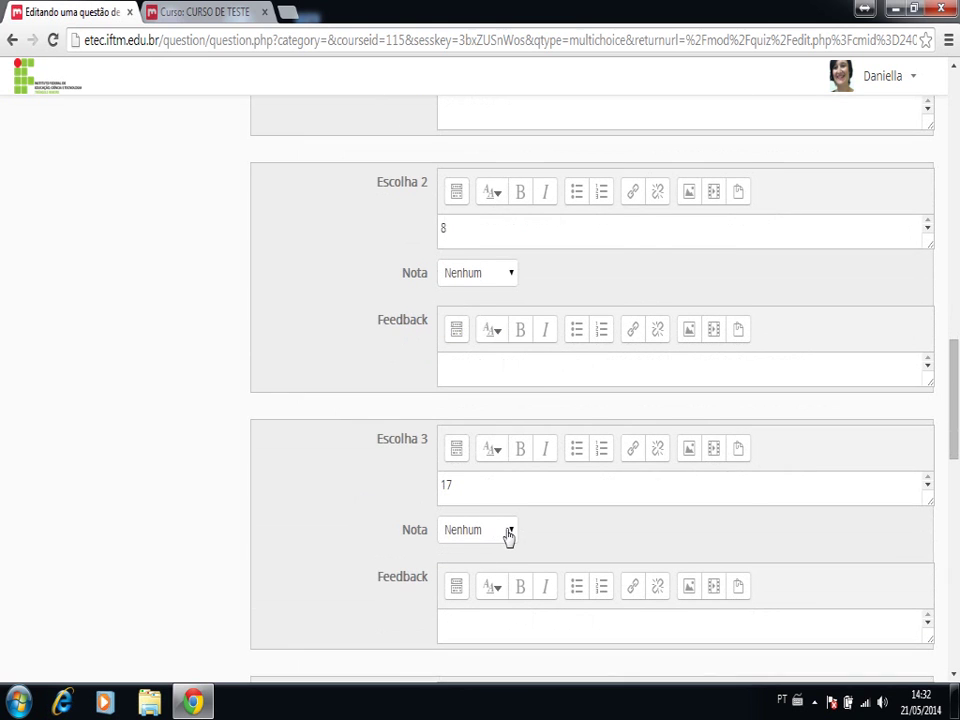
{"action": "left_click", "coordinate": [505, 535]}
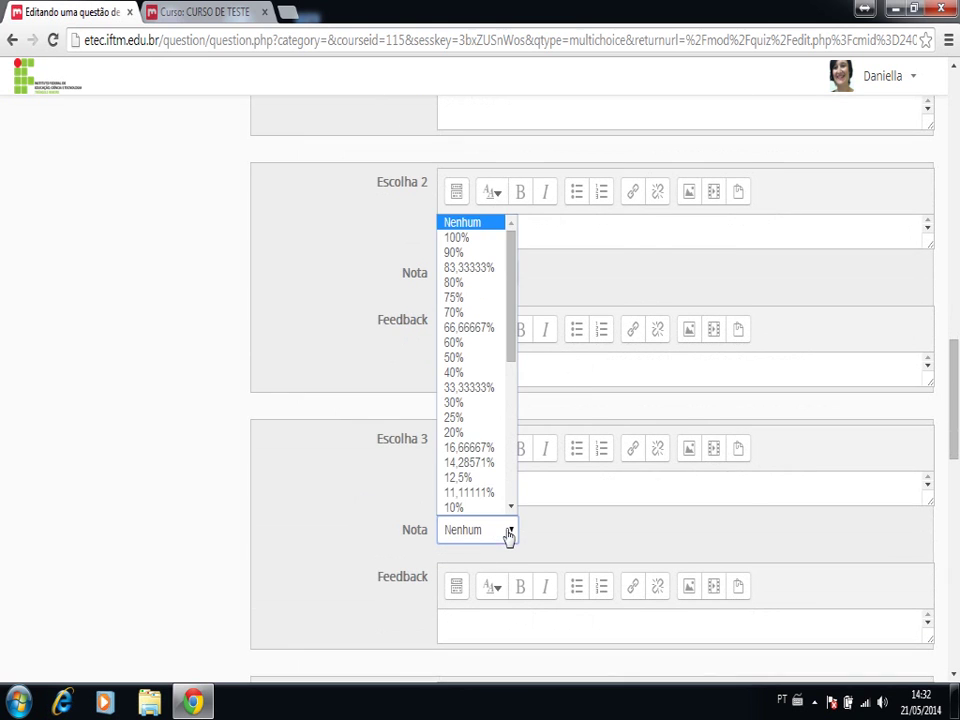
{"action": "left_click", "coordinate": [468, 387]}
{"action": "scroll", "coordinate": [313, 528], "scroll_direction": "down", "scroll_amount": 2}
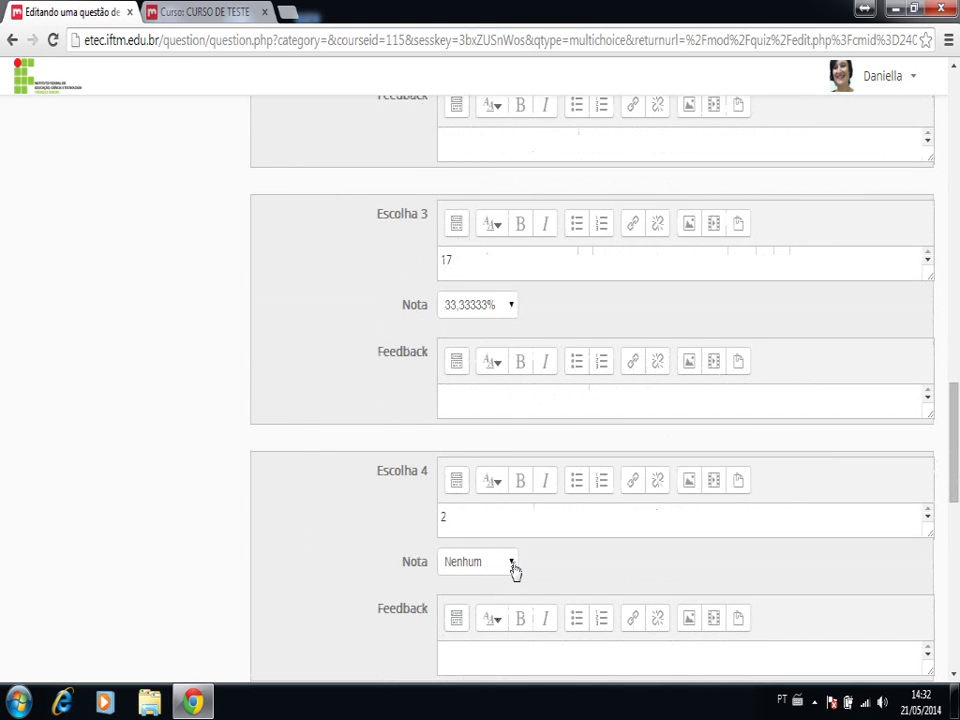
{"action": "left_click", "coordinate": [513, 568]}
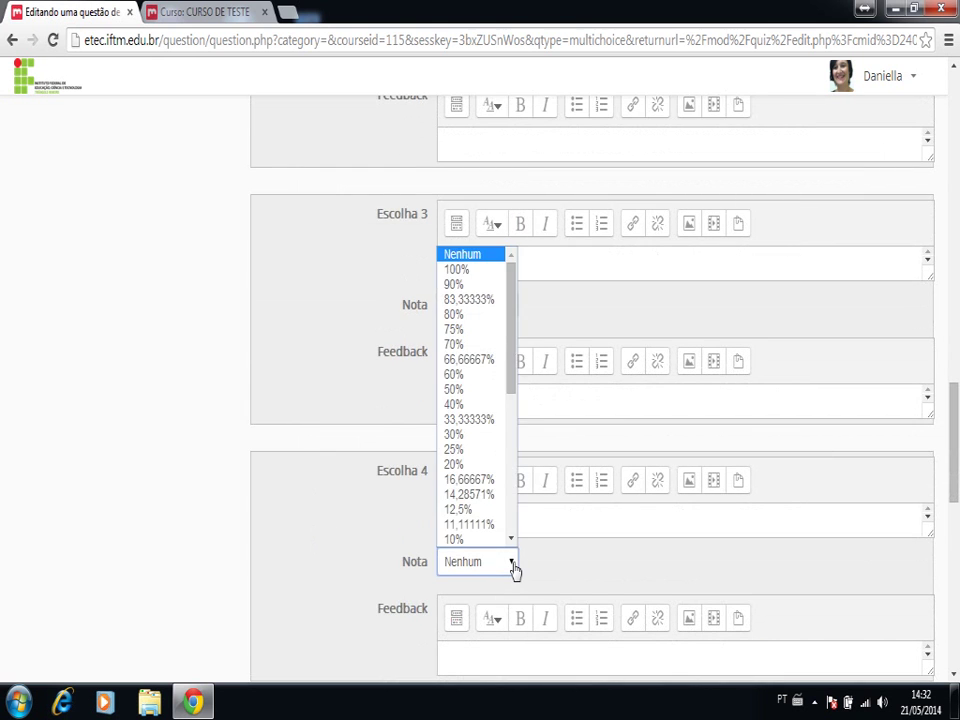
{"action": "left_click", "coordinate": [488, 420]}
{"action": "left_click", "coordinate": [383, 538]}
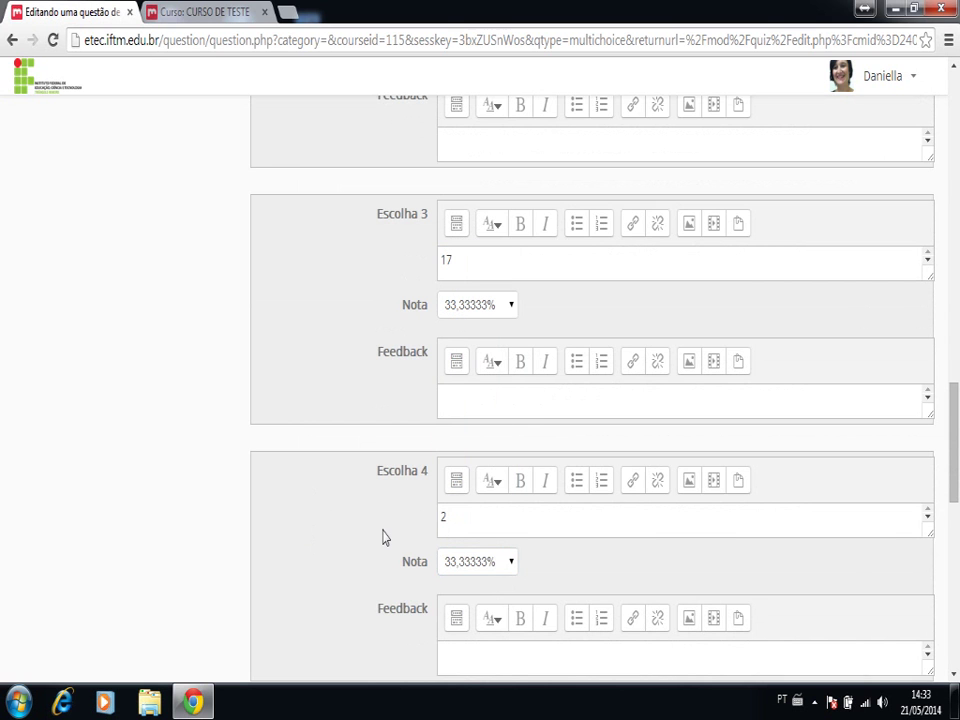
Step: Enter the feedback "Estude mais." for Escolha 2 and "Correto." for Escolha 1
{"action": "scroll", "coordinate": [383, 538], "scroll_direction": "up", "scroll_amount": 3}
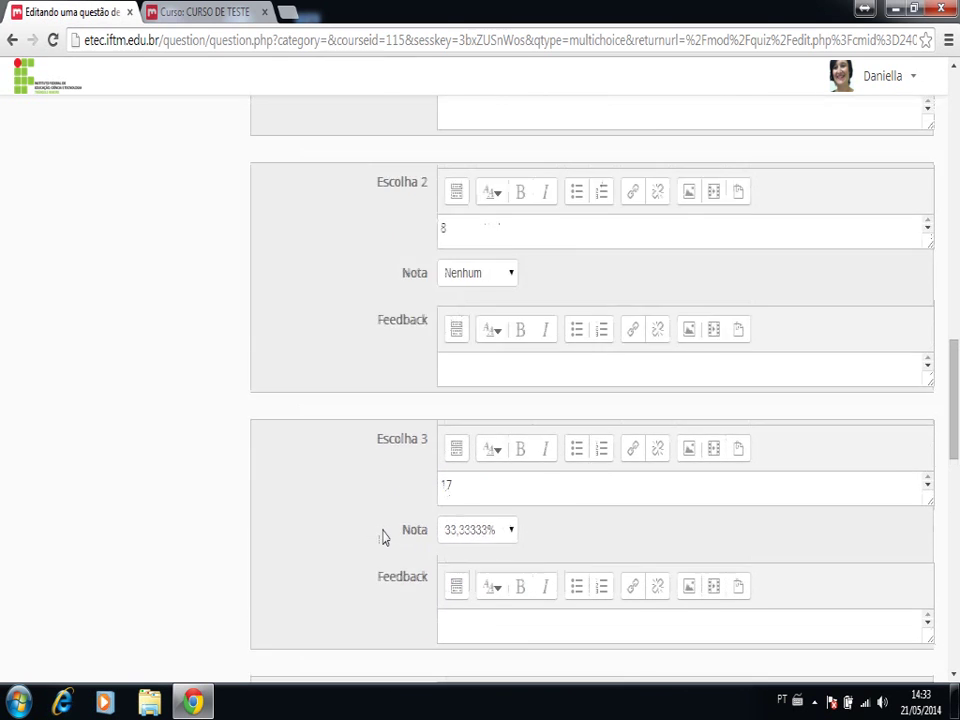
{"action": "left_click", "coordinate": [485, 519]}
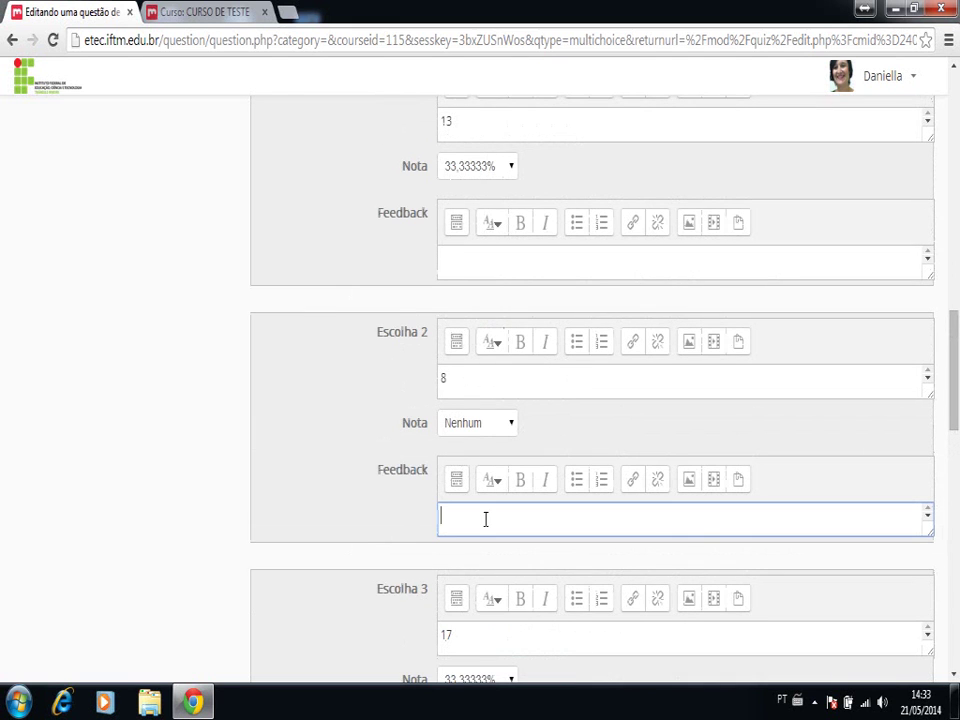
{"action": "type", "text": "Estude mais."}
{"action": "left_click", "coordinate": [481, 266]}
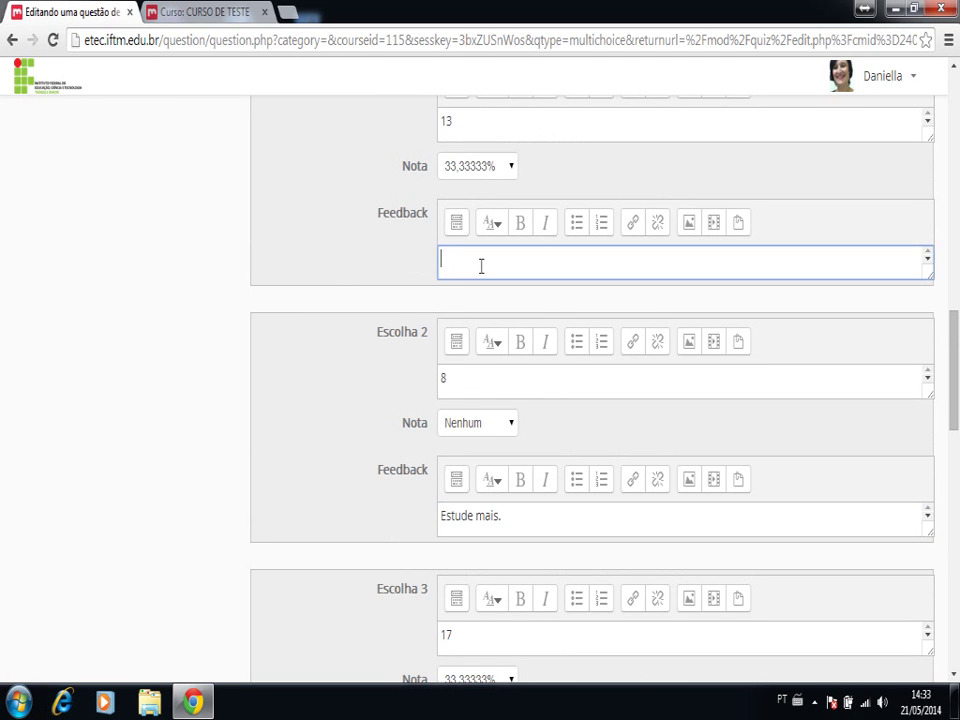
{"action": "type", "text": "Correto"}
Step: Copy the "Correto." feedback of Escolha 1 into the feedback of Escolha 3 and Escolha 4
{"action": "double_click", "coordinate": [480, 262]}
{"action": "left_click", "coordinate": [481, 262]}
{"action": "double_click", "coordinate": [481, 262]}
{"action": "key", "text": "ctrl+c"}
{"action": "left_click", "coordinate": [326, 407]}
{"action": "scroll", "coordinate": [325, 408], "scroll_direction": "down", "scroll_amount": 1}
{"action": "scroll", "coordinate": [325, 408], "scroll_direction": "down", "scroll_amount": 3}
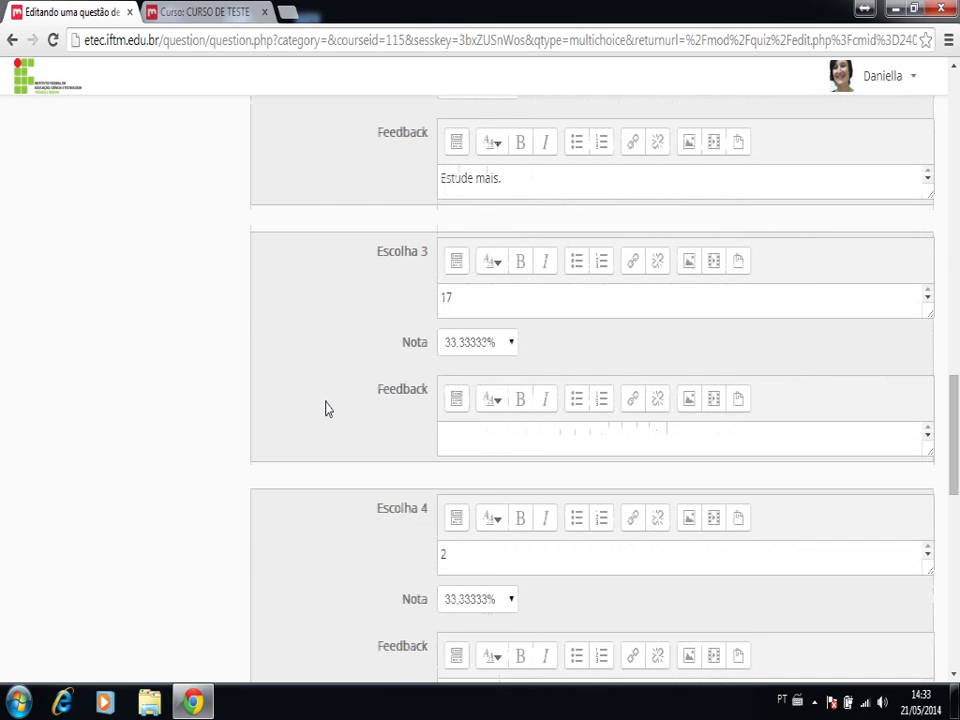
{"action": "left_click", "coordinate": [475, 433]}
{"action": "key", "text": "ctrl+v"}
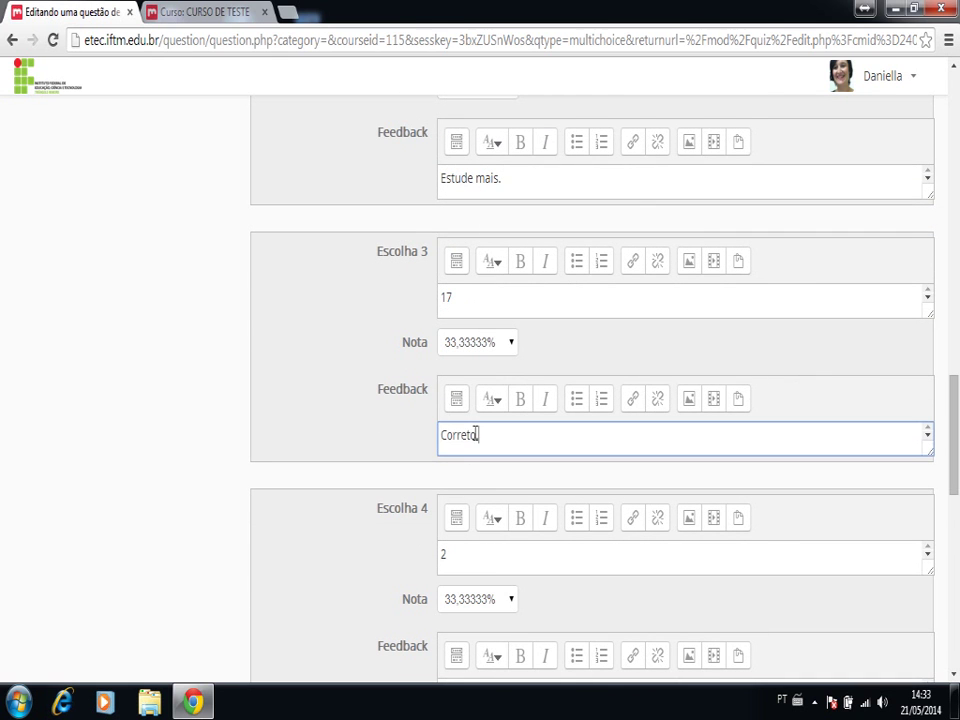
{"action": "scroll", "coordinate": [330, 574], "scroll_direction": "down", "scroll_amount": 1}
{"action": "scroll", "coordinate": [332, 575], "scroll_direction": "down", "scroll_amount": 1}
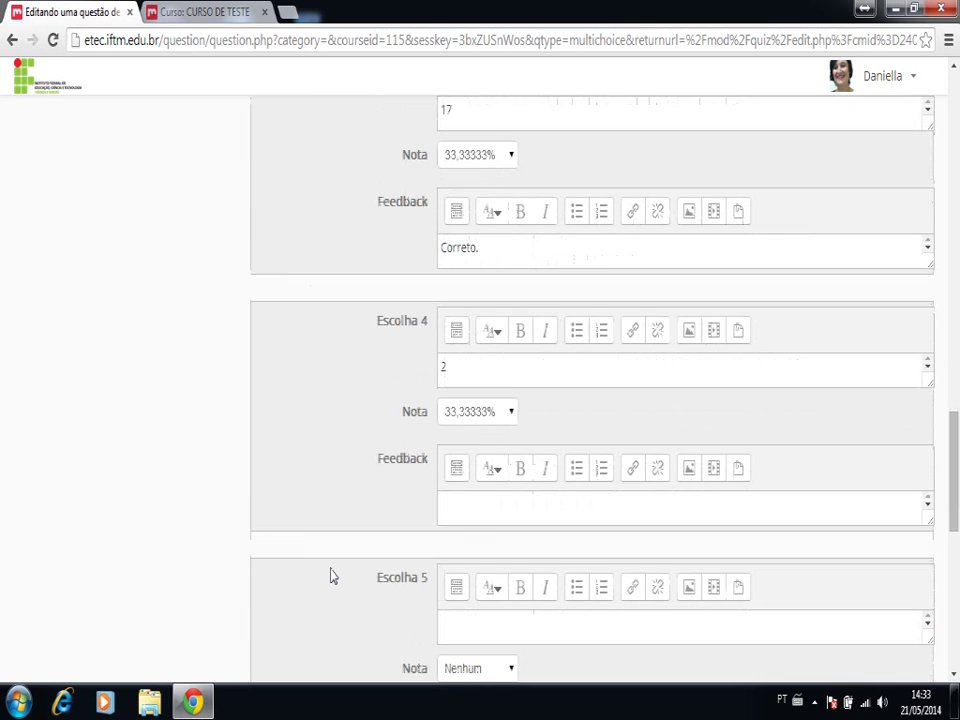
{"action": "left_click", "coordinate": [474, 500]}
{"action": "key", "text": "ctrl+v"}
Step: Save the prime-number question and return to the quiz's question list
{"action": "scroll", "coordinate": [350, 498], "scroll_direction": "down", "scroll_amount": 4}
{"action": "scroll", "coordinate": [350, 498], "scroll_direction": "down", "scroll_amount": 1}
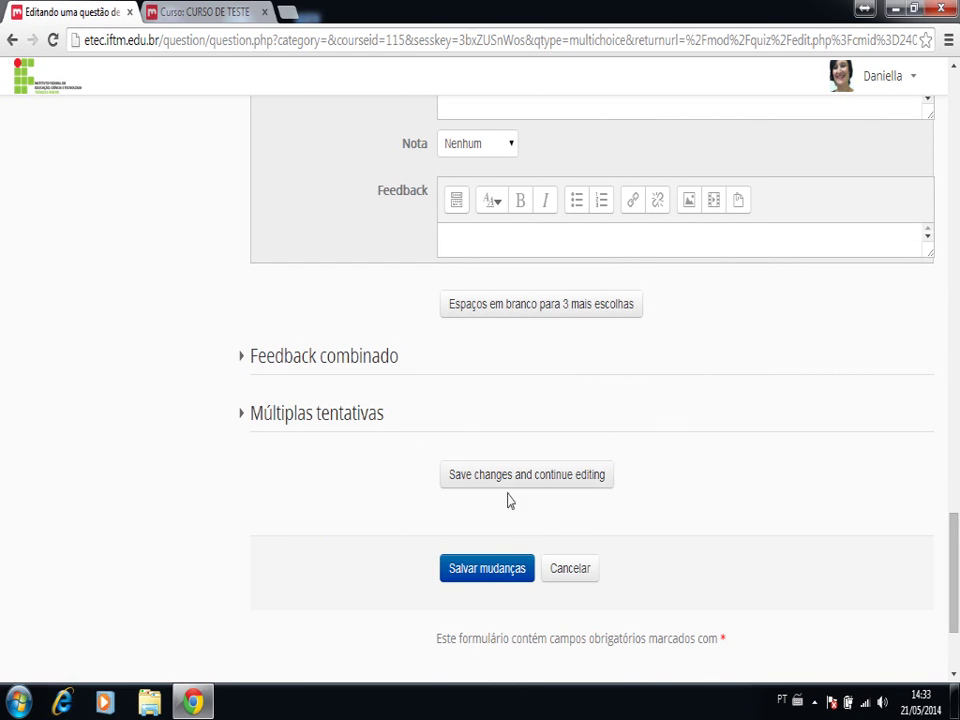
{"action": "left_click", "coordinate": [501, 569]}
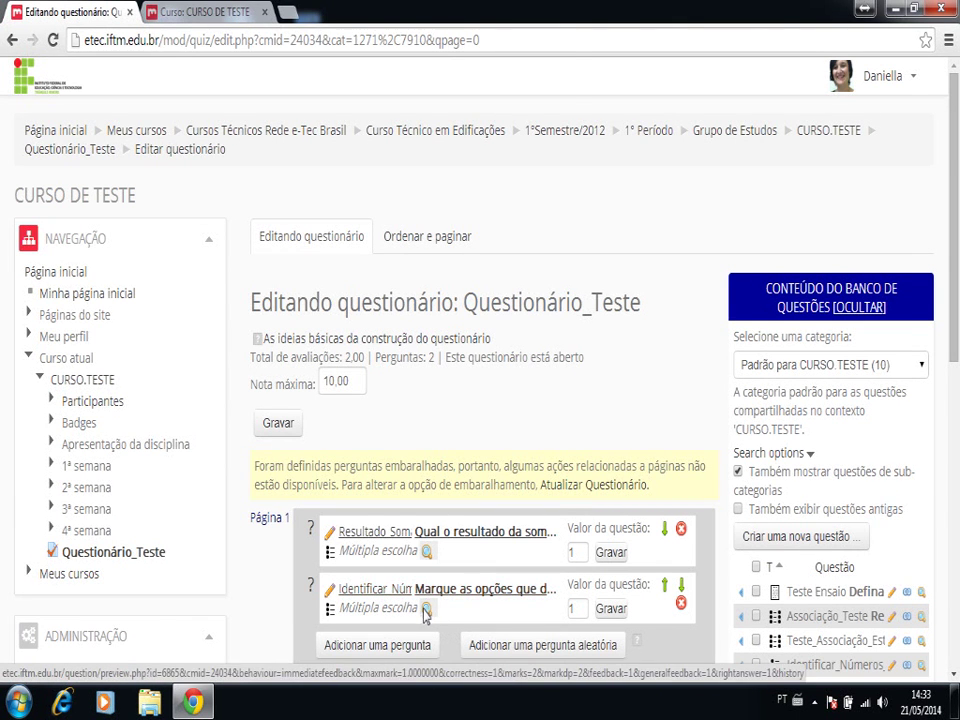
Step: Preview the prime-number question, check an attempt with 13 and 17 selected, and examine its feedback
{"action": "left_click", "coordinate": [426, 609]}
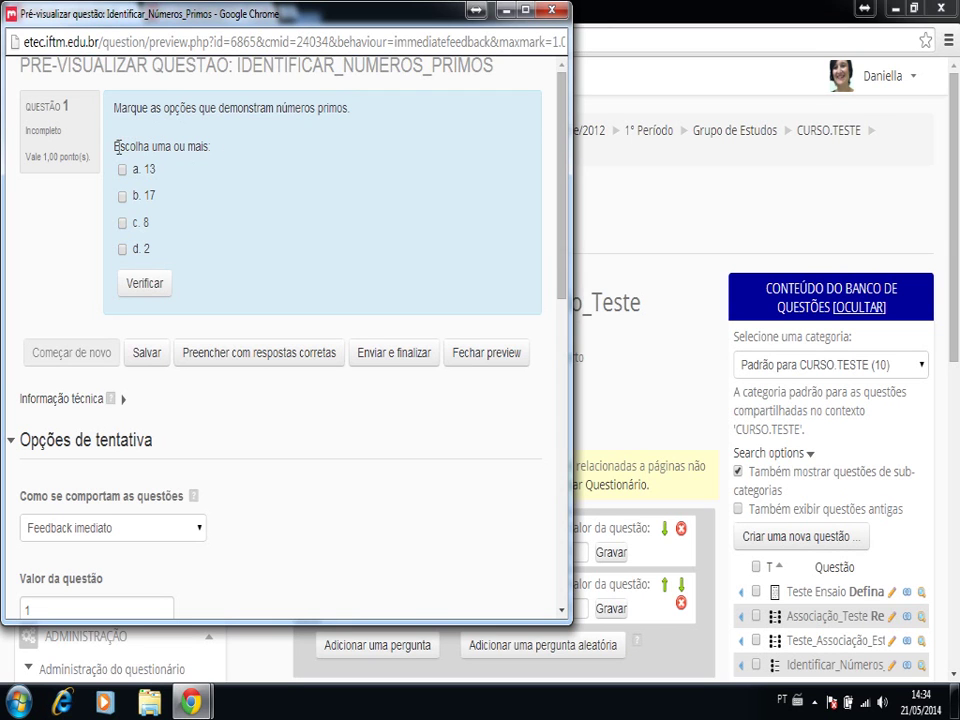
{"action": "left_click_drag", "start_coordinate": [115, 146], "coordinate": [213, 153]}
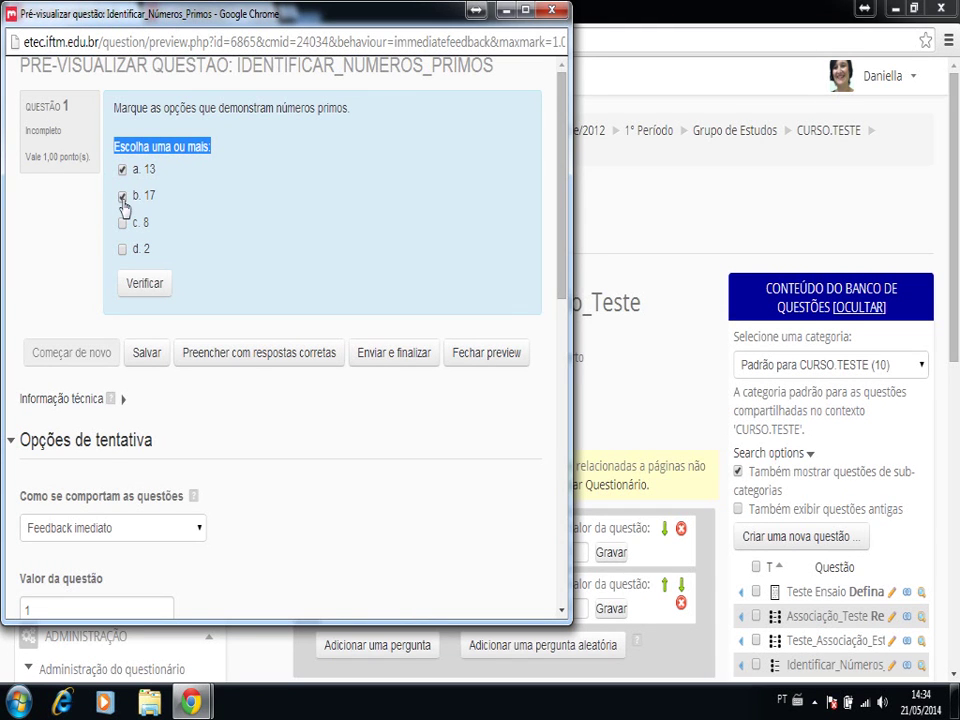
{"action": "left_click", "coordinate": [153, 287]}
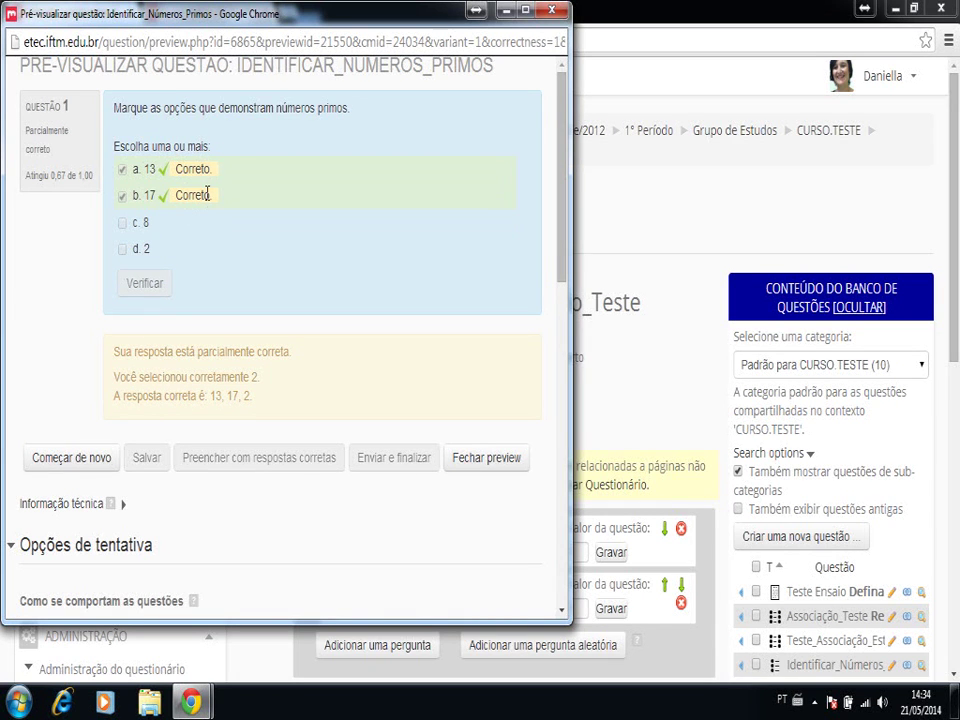
{"action": "left_click_drag", "start_coordinate": [197, 349], "coordinate": [316, 358]}
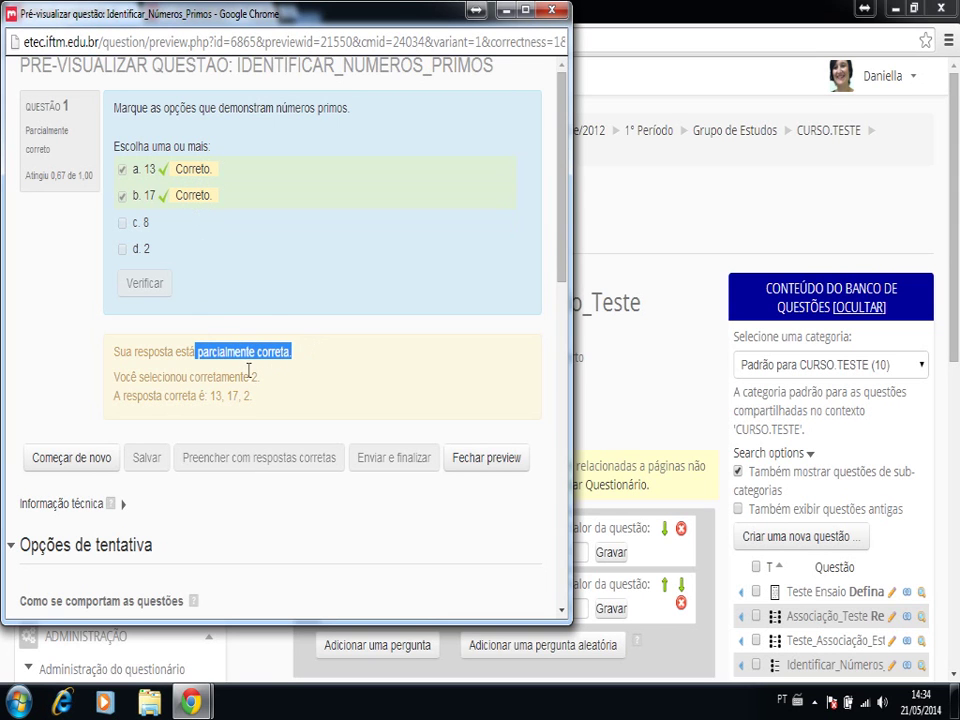
{"action": "left_click_drag", "start_coordinate": [250, 376], "coordinate": [259, 376]}
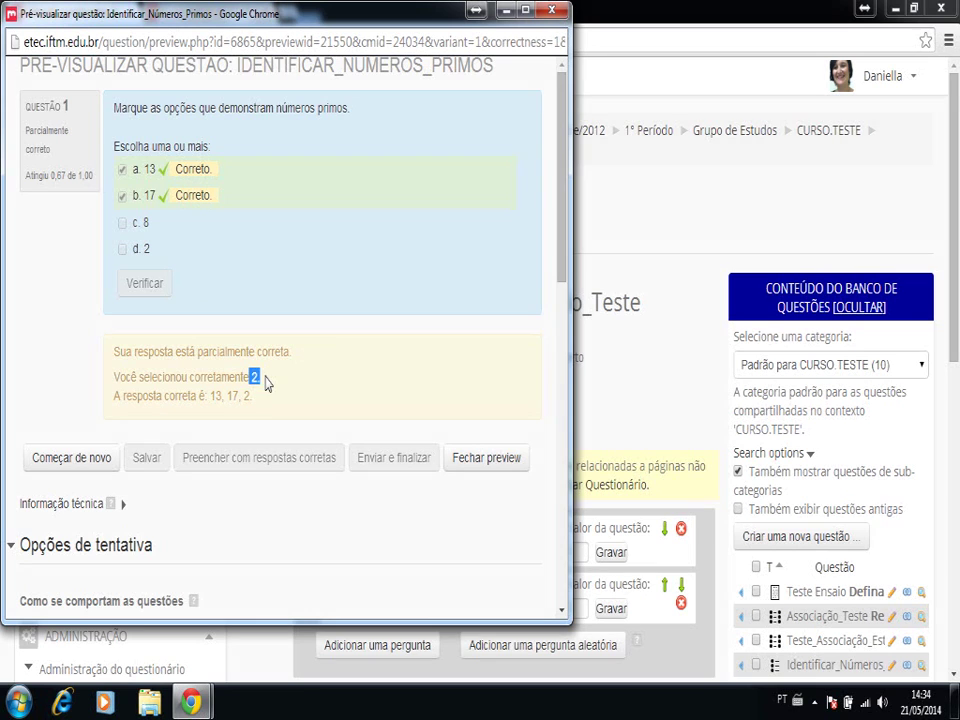
{"action": "left_click_drag", "start_coordinate": [208, 397], "coordinate": [256, 399]}
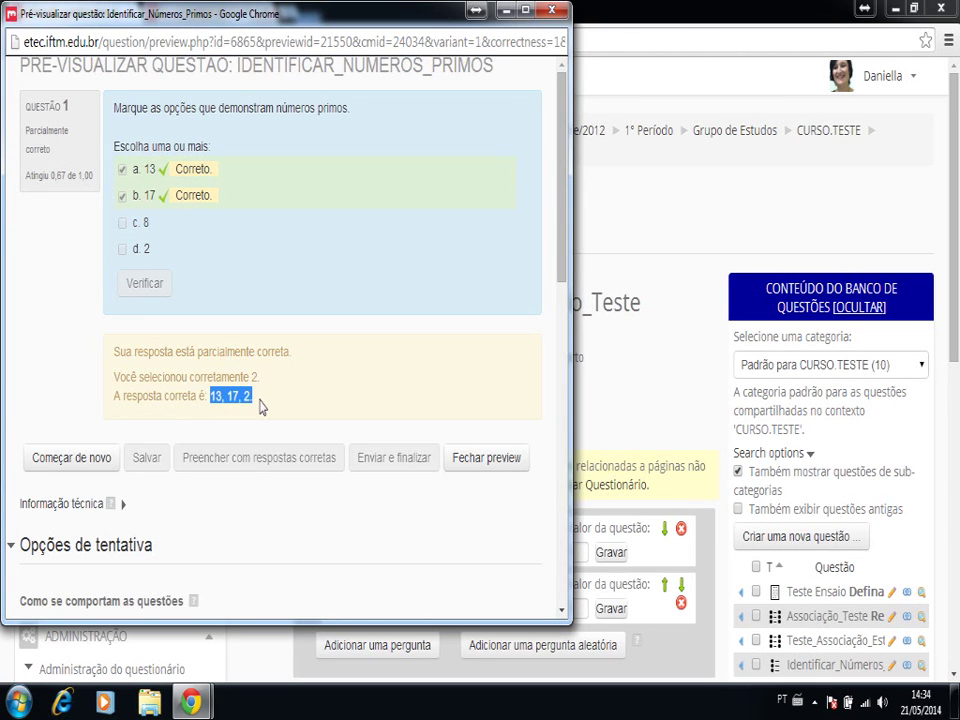
Step: Restart the question preview and submit an attempt with 17, 13 and 2 selected
{"action": "left_click", "coordinate": [97, 457]}
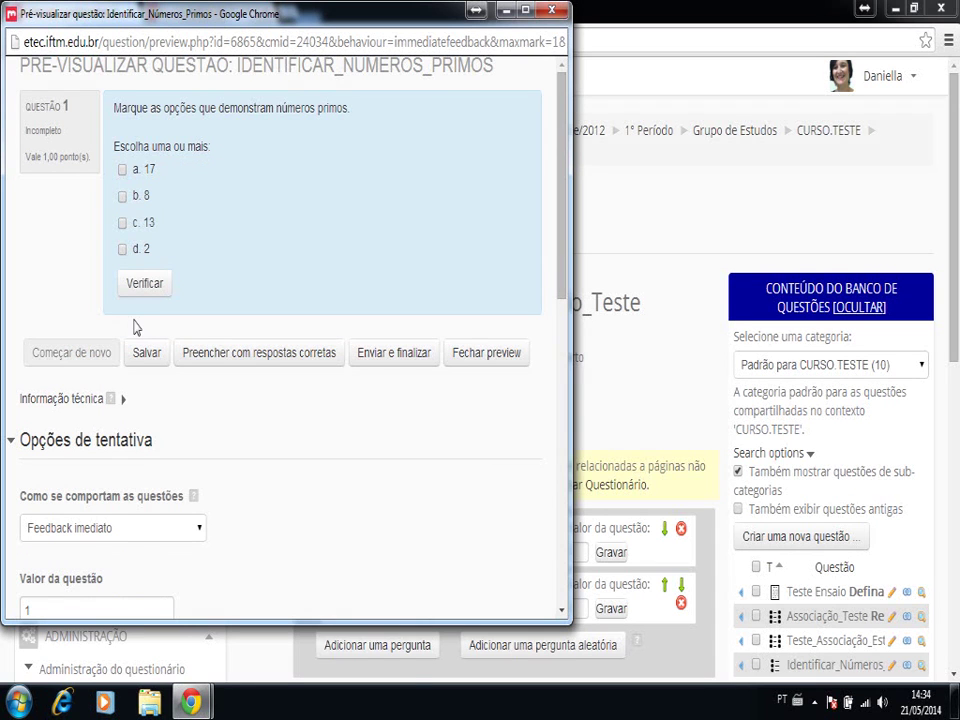
{"action": "left_click", "coordinate": [122, 172]}
{"action": "left_click", "coordinate": [122, 250]}
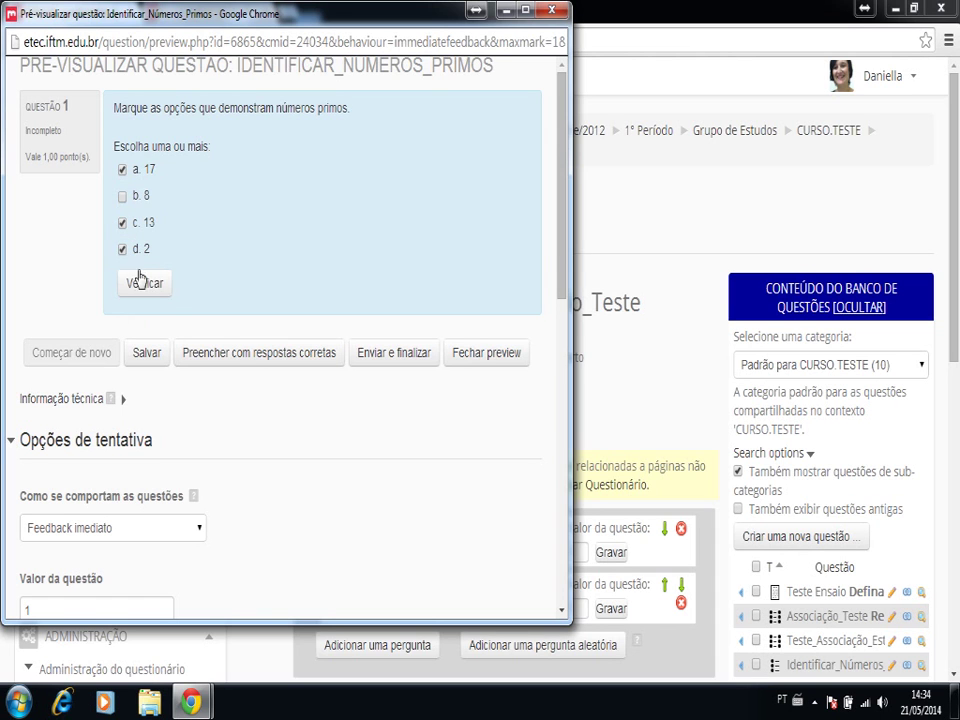
{"action": "left_click", "coordinate": [375, 356]}
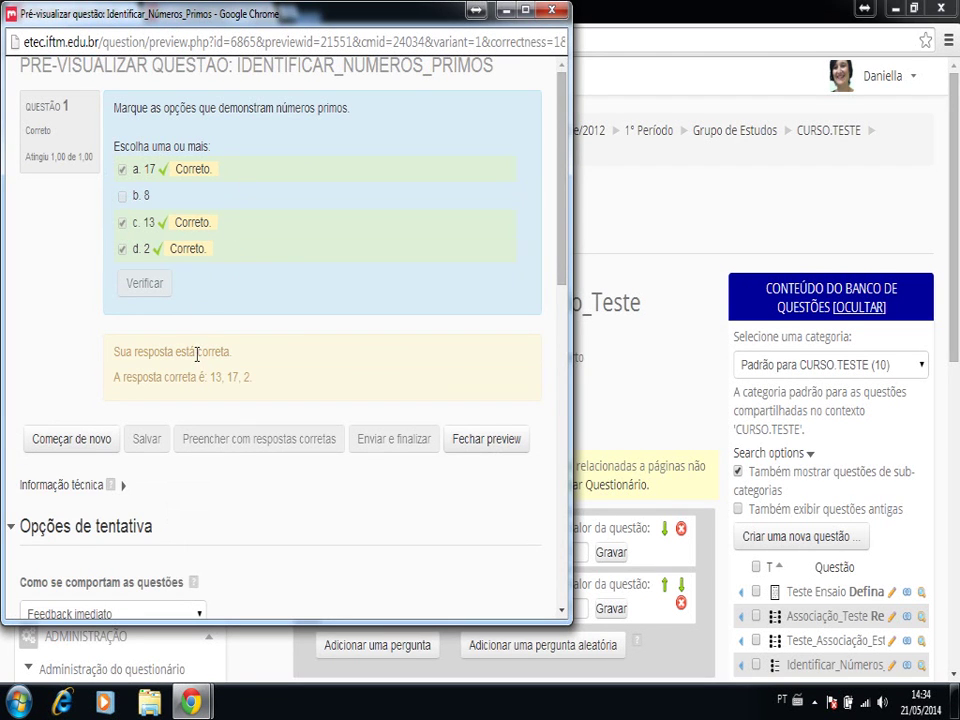
Step: Examine the attempt's feedback and correct-answer text, and close the question preview
{"action": "left_click_drag", "start_coordinate": [197, 354], "coordinate": [253, 354]}
{"action": "left_click_drag", "start_coordinate": [210, 380], "coordinate": [266, 384]}
{"action": "left_click", "coordinate": [272, 388]}
{"action": "left_click", "coordinate": [482, 440]}
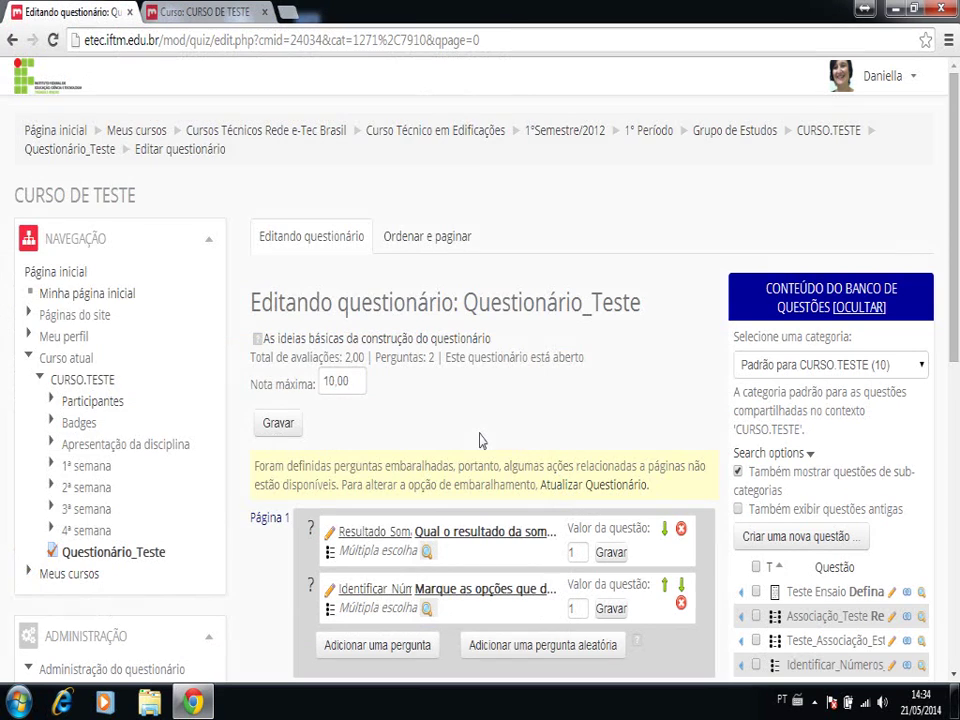
Step: Add a new Verdadeiro/Falso question to Questionário_Teste
{"action": "scroll", "coordinate": [482, 440], "scroll_direction": "down", "scroll_amount": 3}
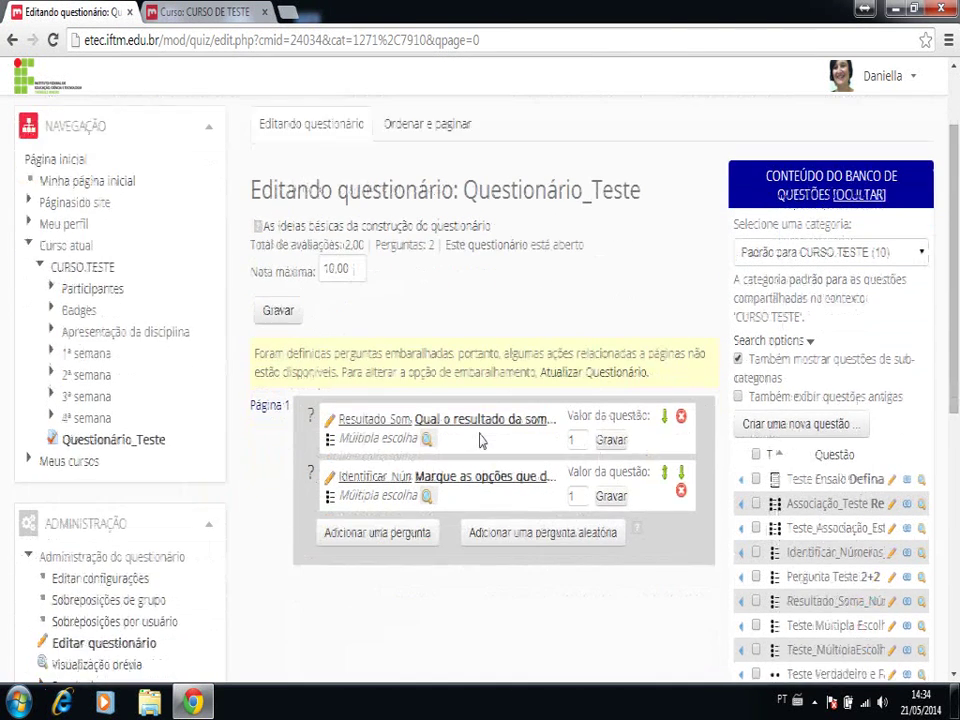
{"action": "scroll", "coordinate": [482, 440], "scroll_direction": "down", "scroll_amount": 1}
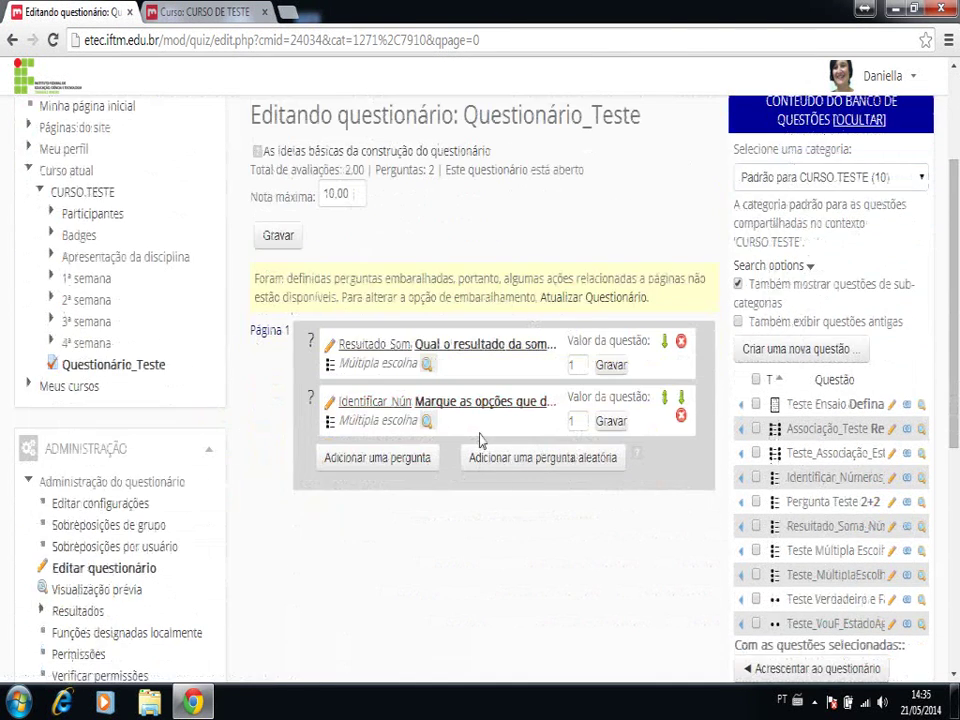
{"action": "left_click", "coordinate": [388, 471]}
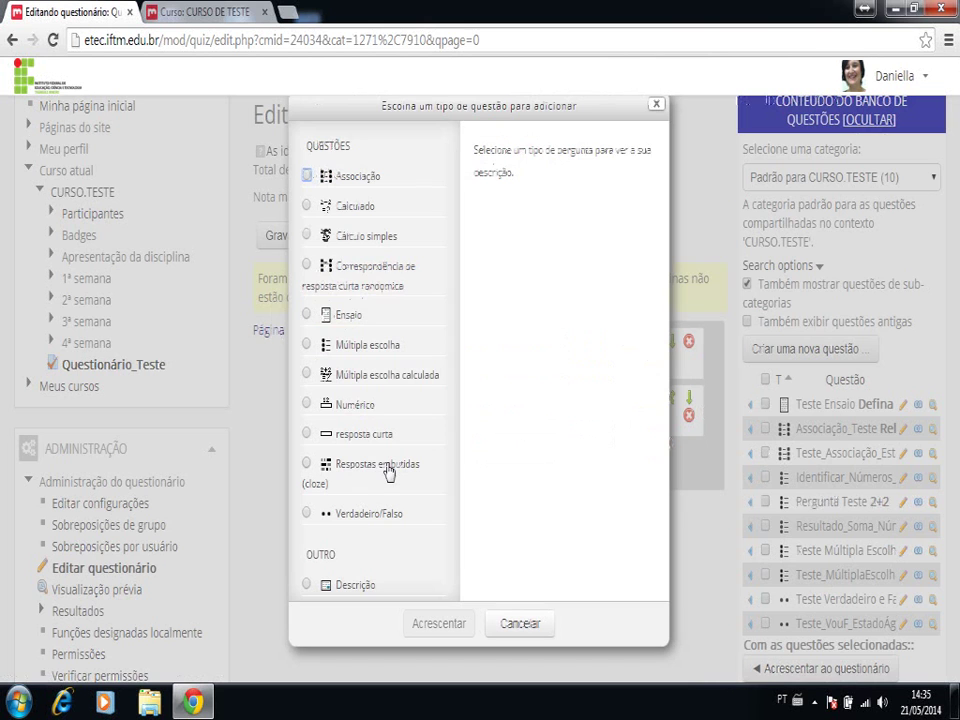
{"action": "left_click", "coordinate": [306, 513]}
{"action": "left_click", "coordinate": [439, 623]}
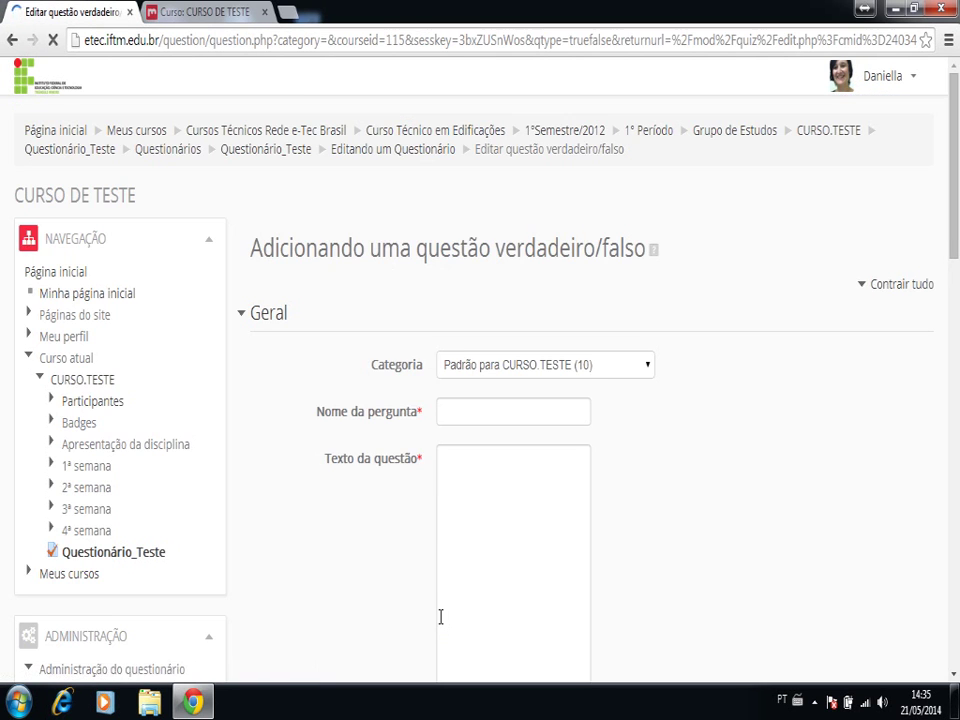
Step: Name the question Identificar_Números_Ímpares and enter "13 é um número ímpar." as its text
{"action": "left_click", "coordinate": [521, 411]}
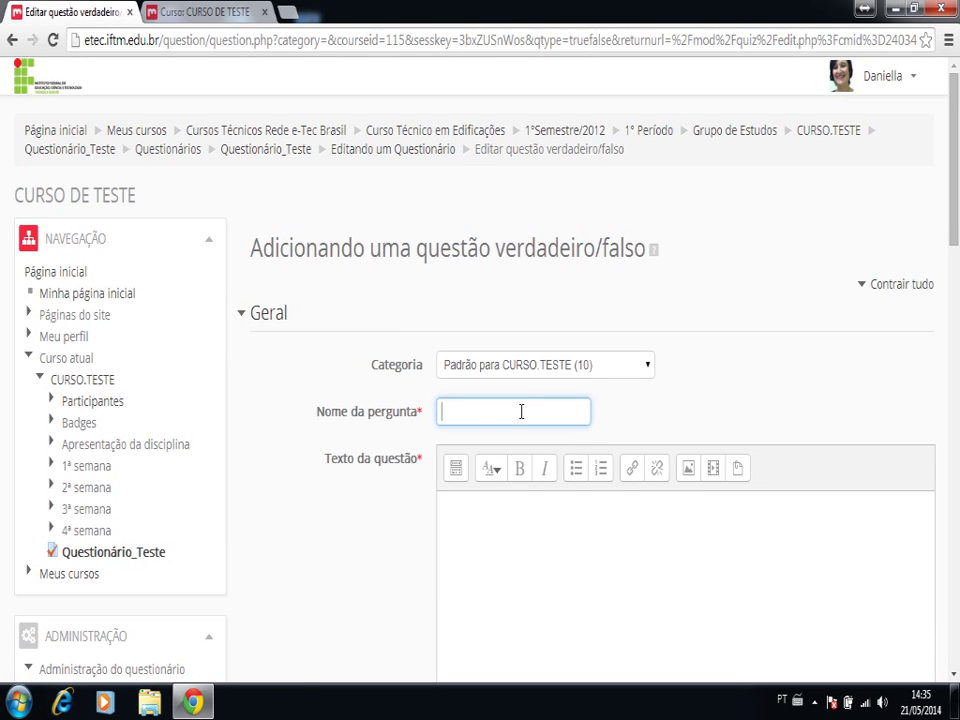
{"action": "type", "text": "Identificar_Números_ÍMpares"}
{"action": "left_click", "coordinate": [504, 536]}
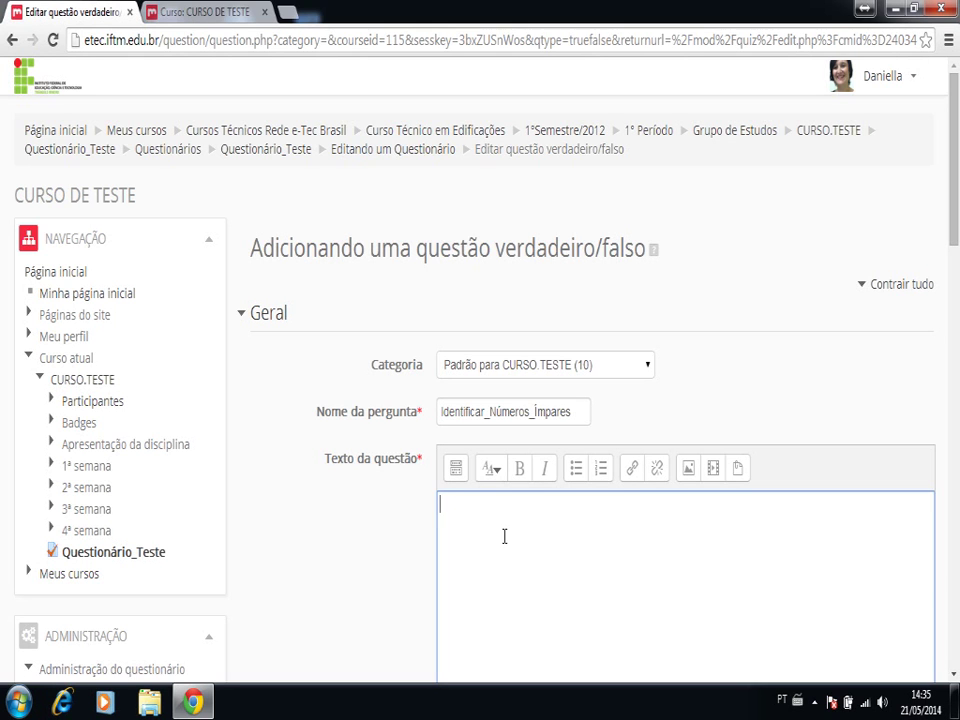
{"action": "type", "text": "13 é um número [ímpar"}
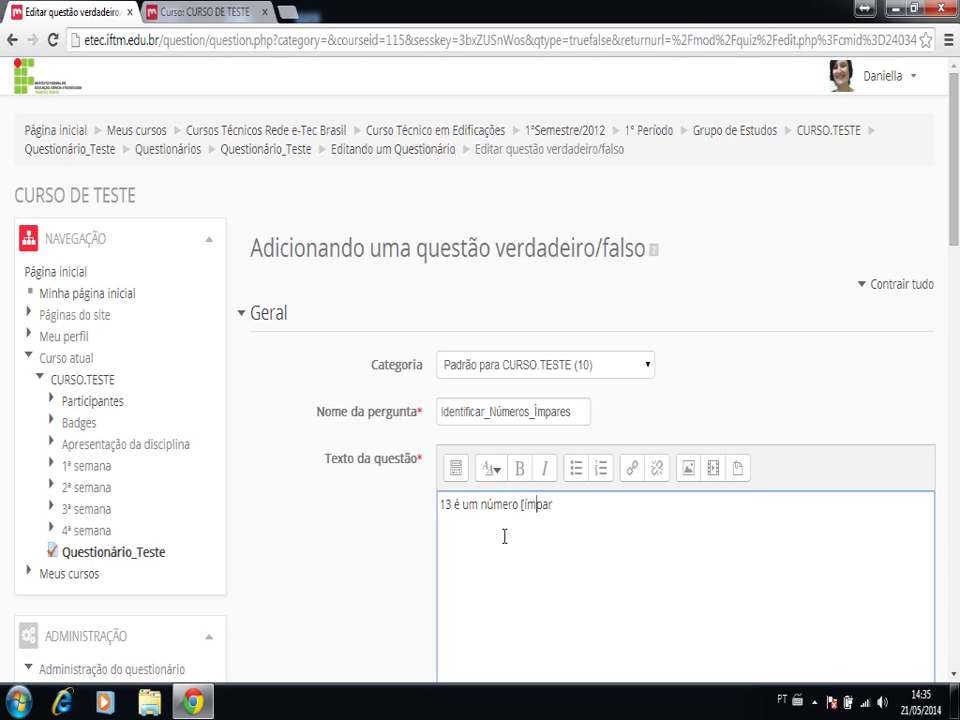
{"action": "key", "text": "BackSpace"}
{"action": "type", "text": "."}
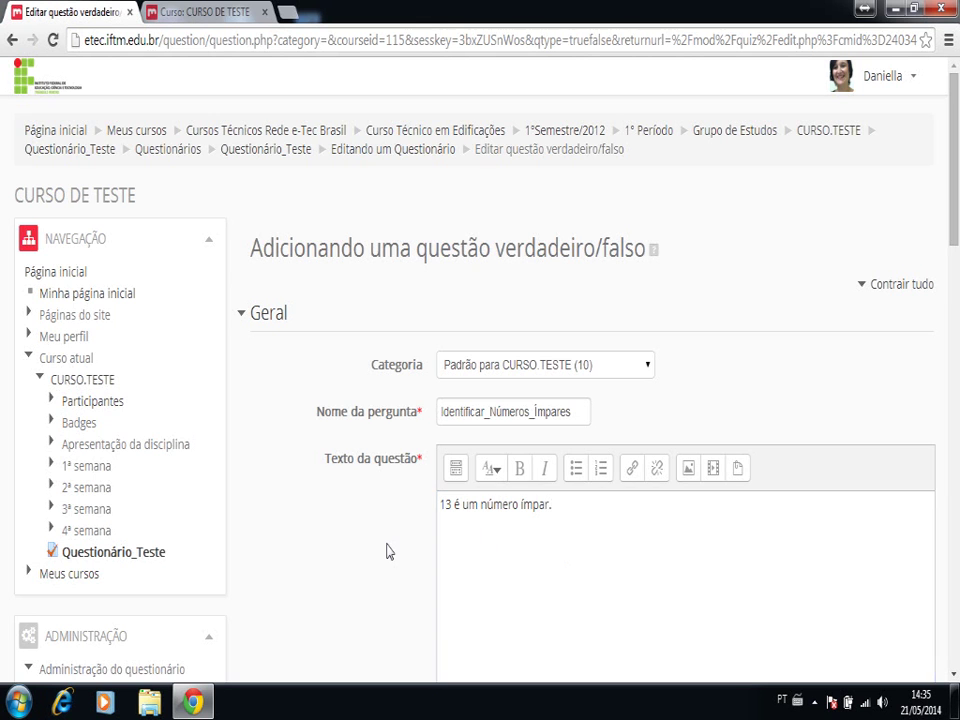
Step: Set the true/false question's correct answer to Verdadeiro
{"action": "scroll", "coordinate": [388, 551], "scroll_direction": "down", "scroll_amount": 4}
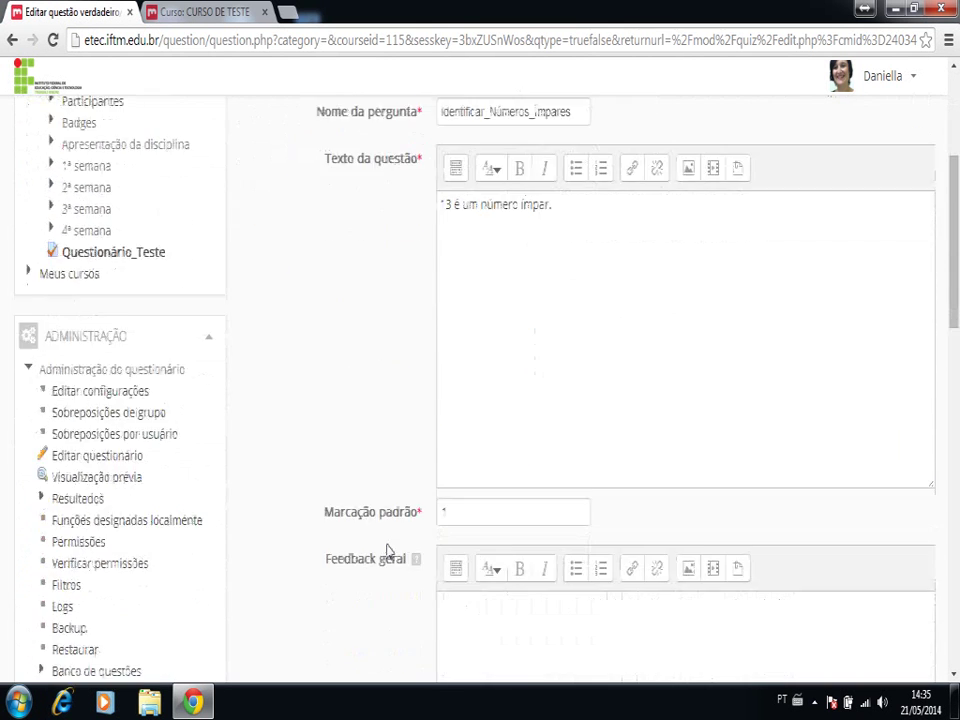
{"action": "scroll", "coordinate": [388, 551], "scroll_direction": "down", "scroll_amount": 4}
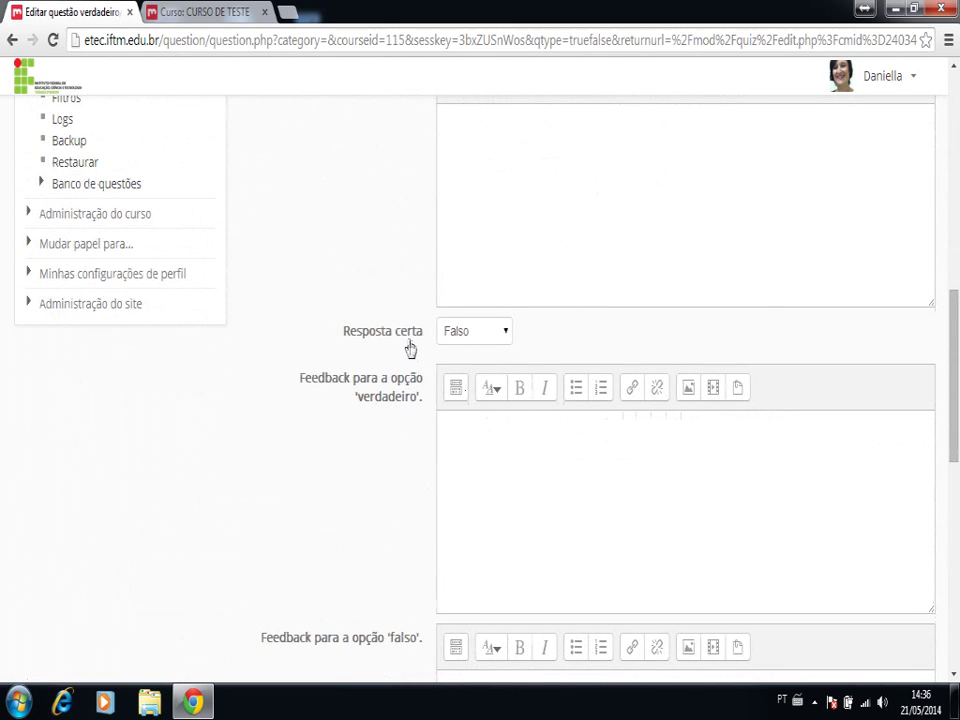
{"action": "left_click", "coordinate": [505, 339]}
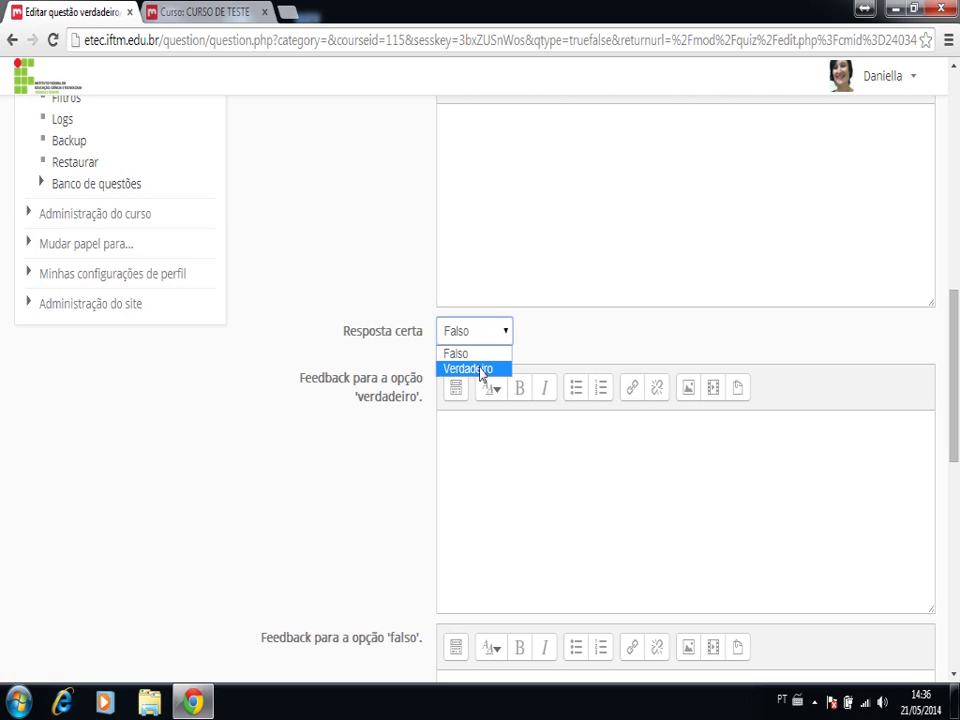
{"action": "left_click", "coordinate": [480, 369]}
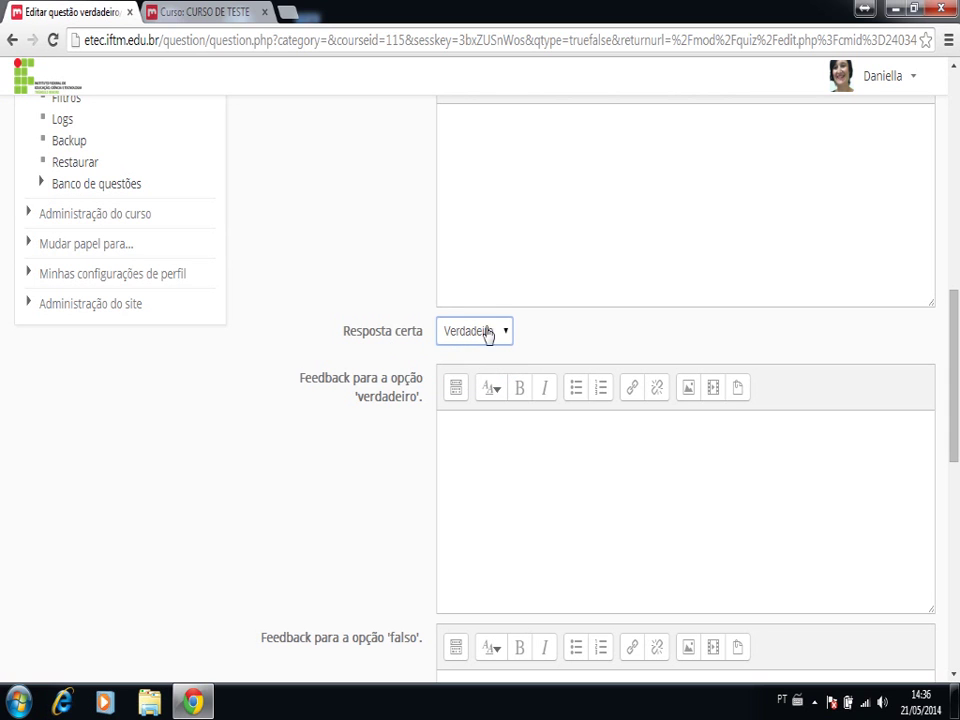
Step: Enter "Parabéns!" as feedback for the 'verdadeiro' option and "Estude mais." for 'falso', and save the question
{"action": "left_click", "coordinate": [460, 456]}
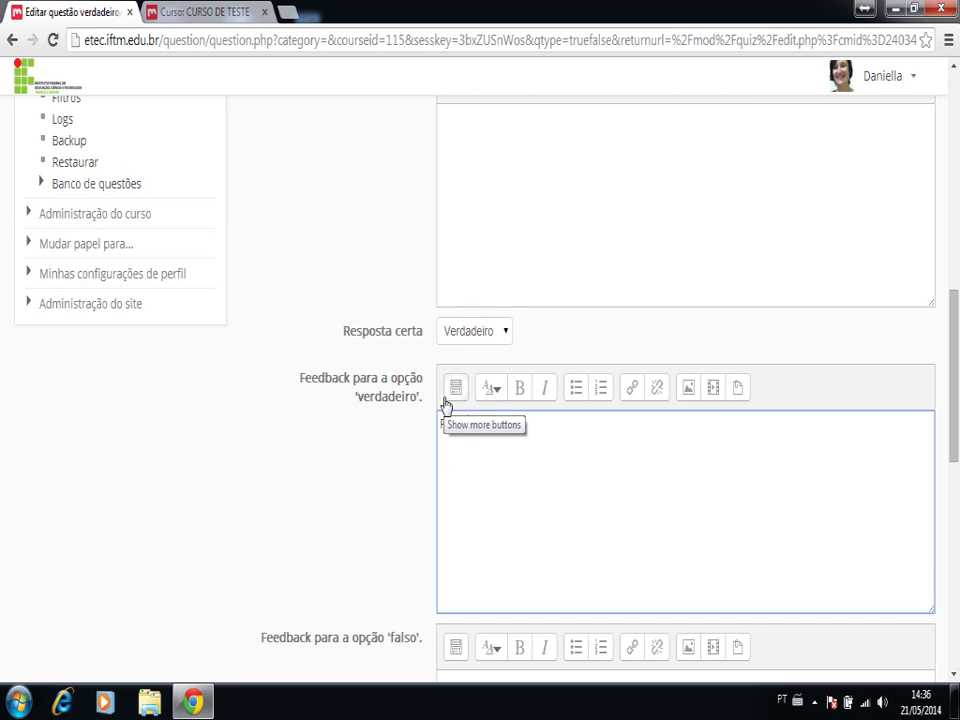
{"action": "type", "text": "Parabéns!"}
{"action": "scroll", "coordinate": [350, 484], "scroll_direction": "down", "scroll_amount": 1}
{"action": "scroll", "coordinate": [352, 483], "scroll_direction": "down", "scroll_amount": 2}
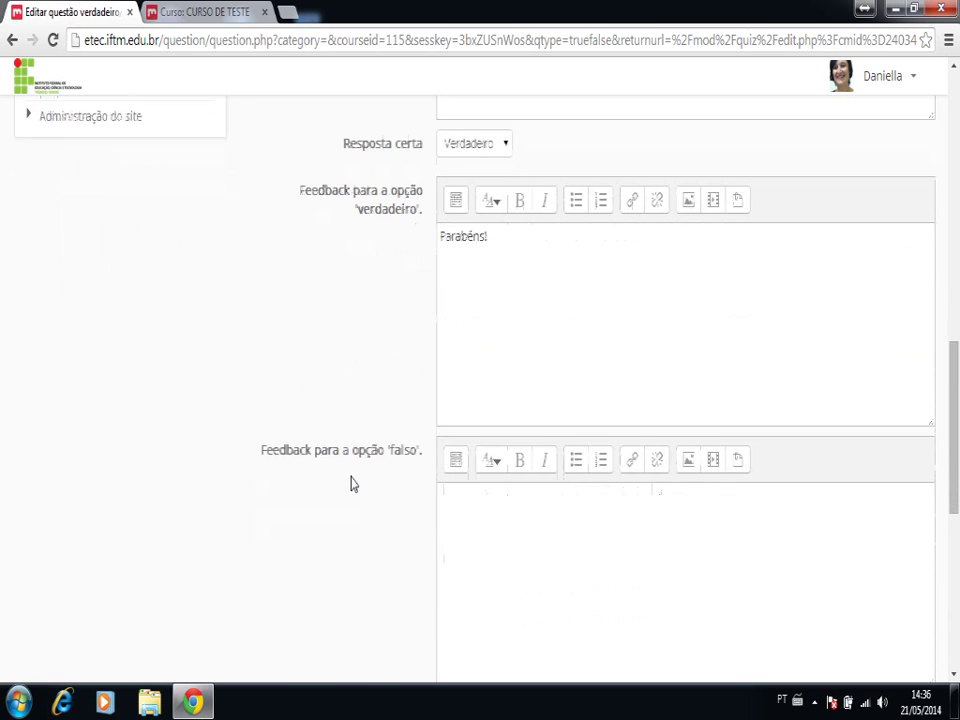
{"action": "left_click", "coordinate": [456, 471]}
{"action": "type", "text": "Estude mais."}
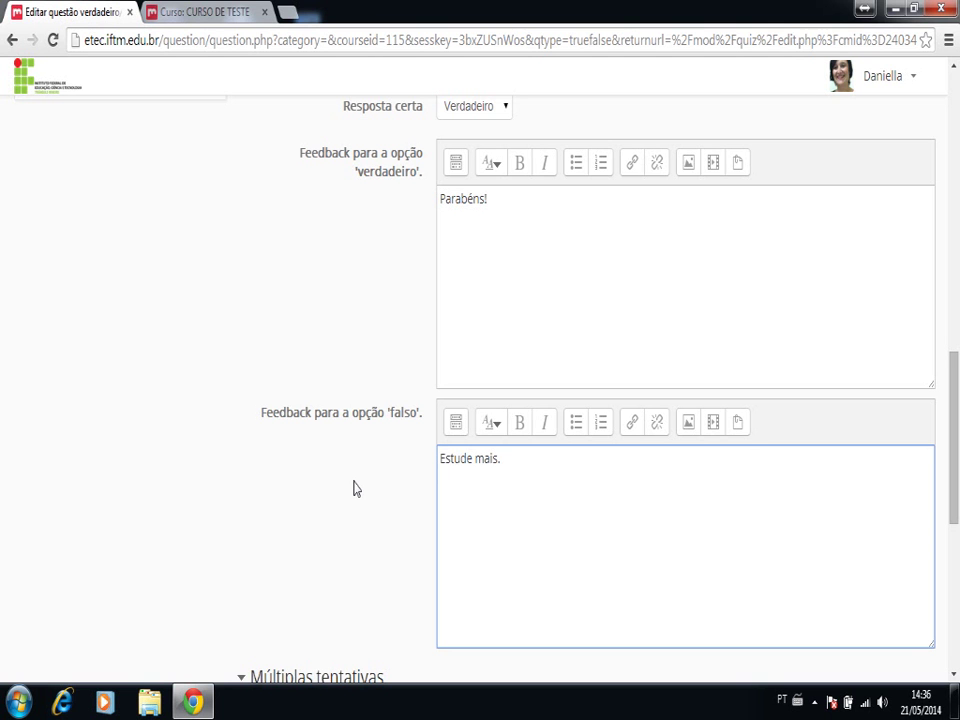
{"action": "scroll", "coordinate": [354, 486], "scroll_direction": "down", "scroll_amount": 3}
{"action": "scroll", "coordinate": [355, 487], "scroll_direction": "down", "scroll_amount": 3}
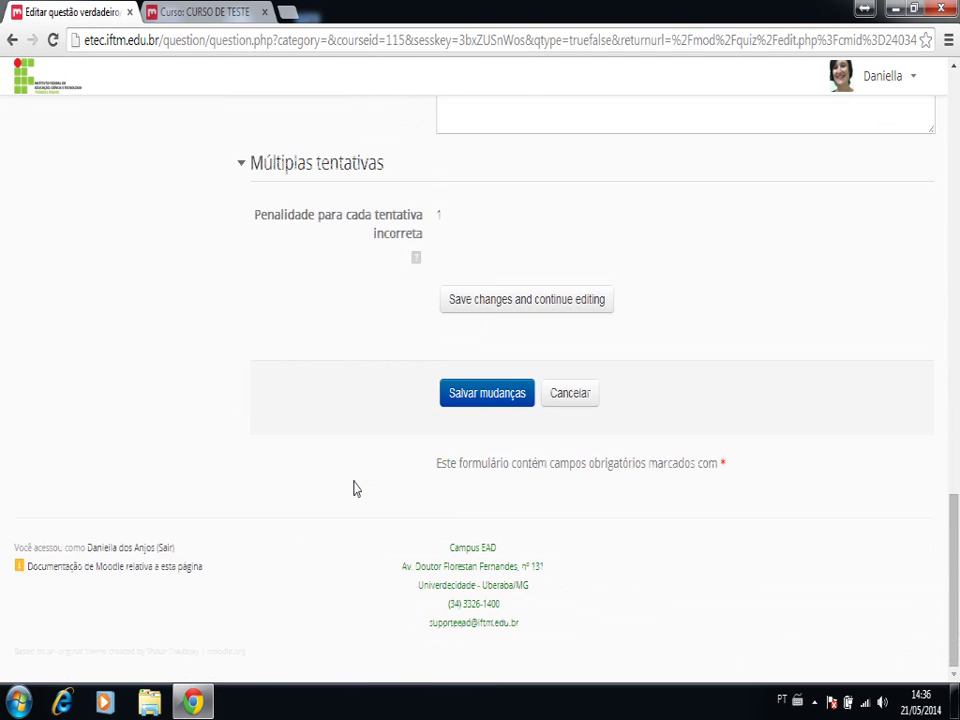
{"action": "left_click", "coordinate": [494, 400]}
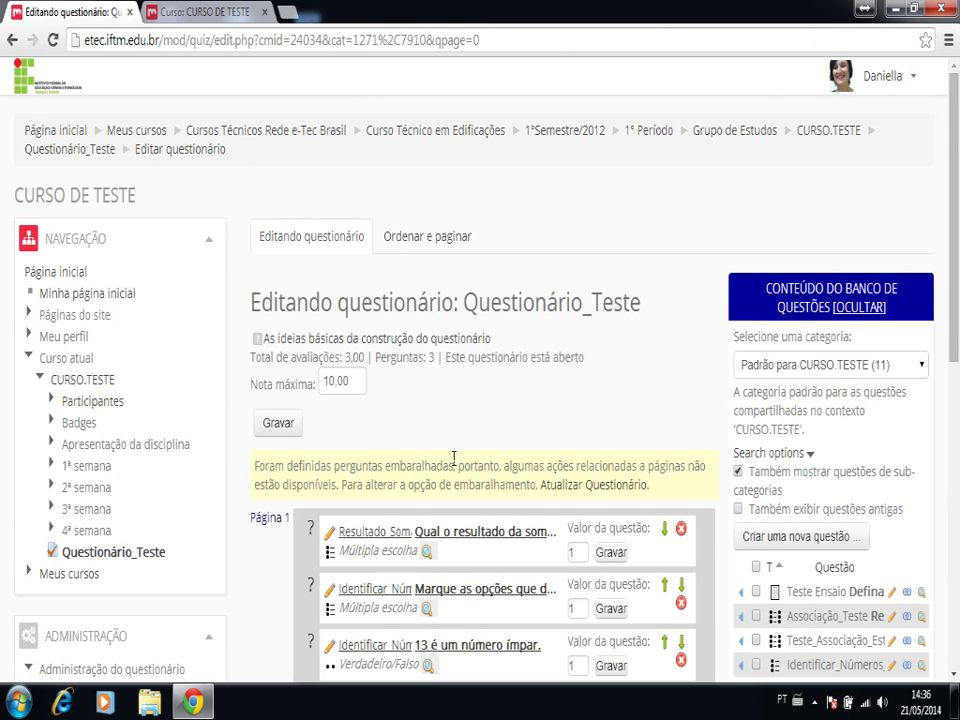
Step: Preview the "13 é um número ímpar." question and check the answer Verdadeiro
{"action": "scroll", "coordinate": [455, 455], "scroll_direction": "down", "scroll_amount": 2}
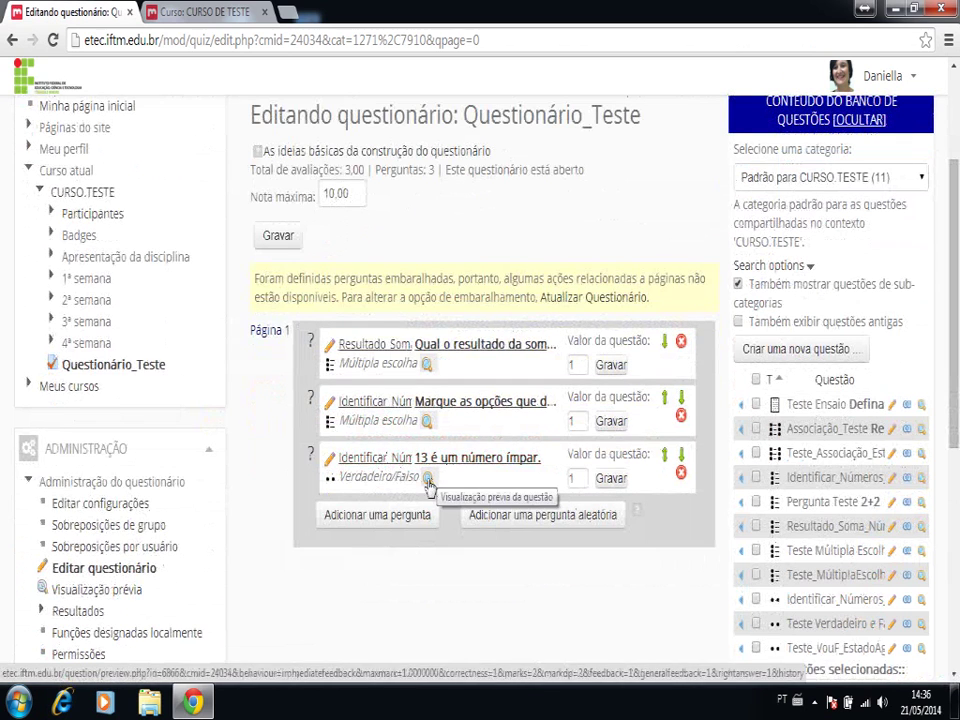
{"action": "left_click", "coordinate": [428, 484]}
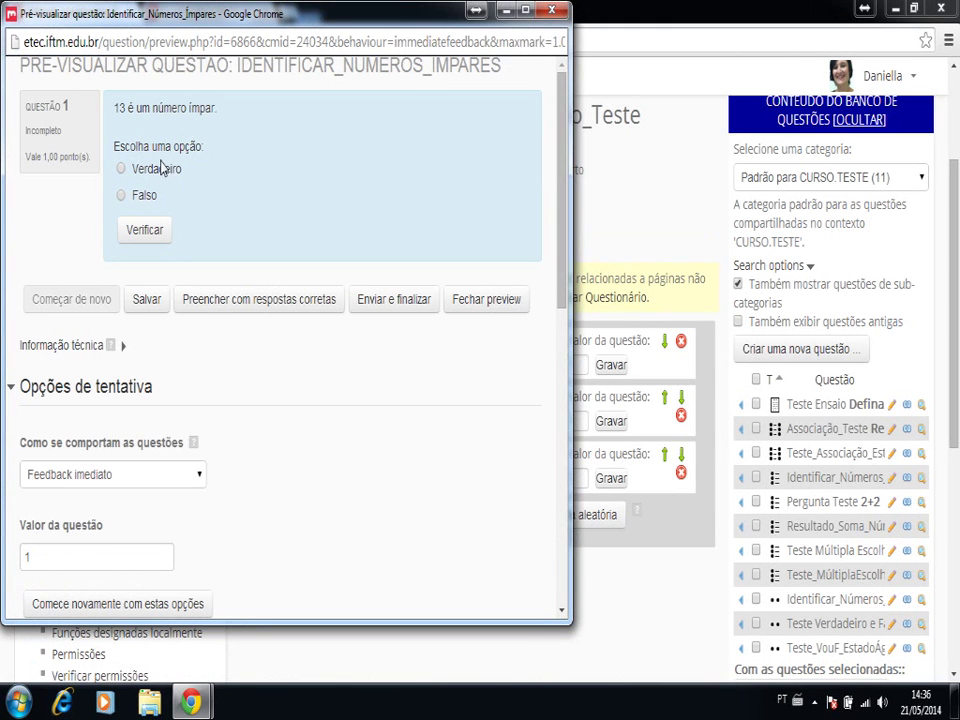
{"action": "left_click", "coordinate": [121, 170]}
{"action": "left_click", "coordinate": [144, 226]}
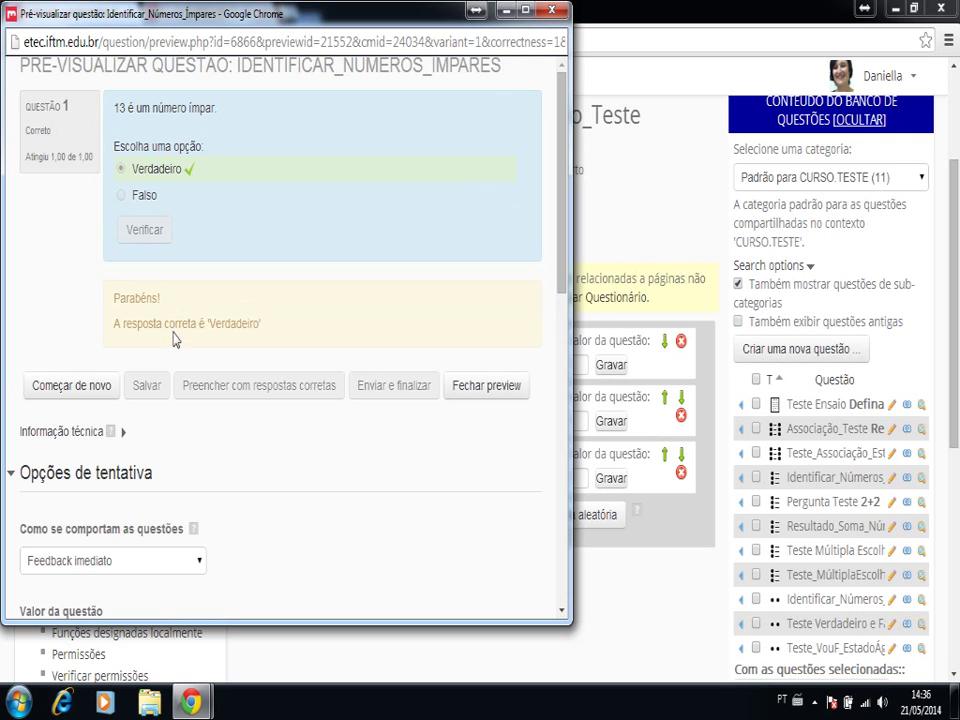
Step: Restart the preview attempt, check the answer Falso, and close the preview
{"action": "left_click", "coordinate": [70, 384]}
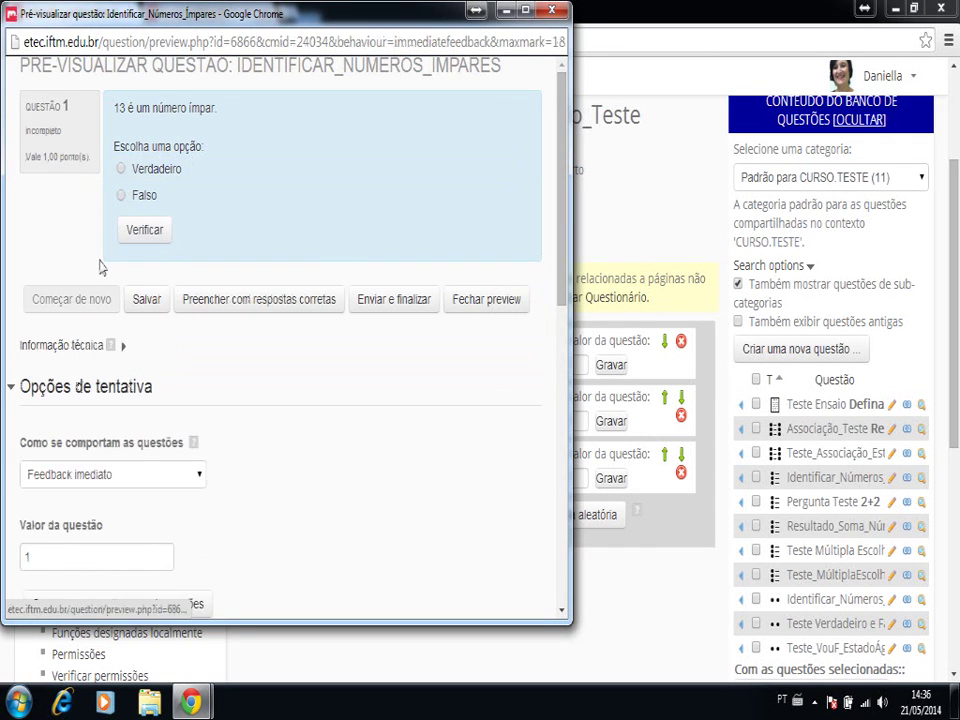
{"action": "left_click", "coordinate": [142, 229]}
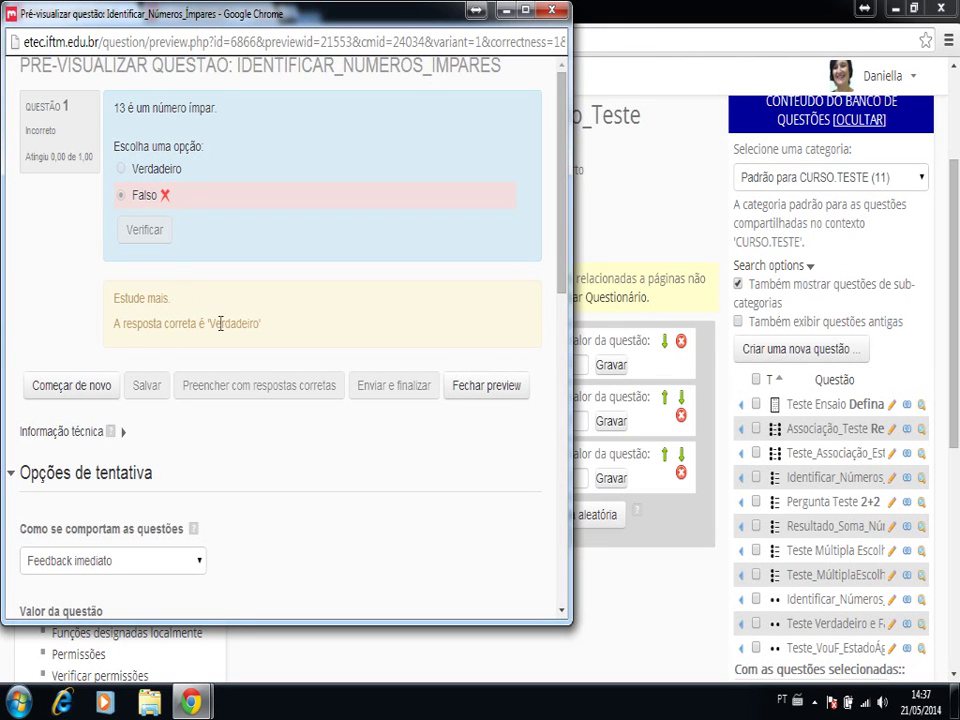
{"action": "left_click", "coordinate": [484, 387]}
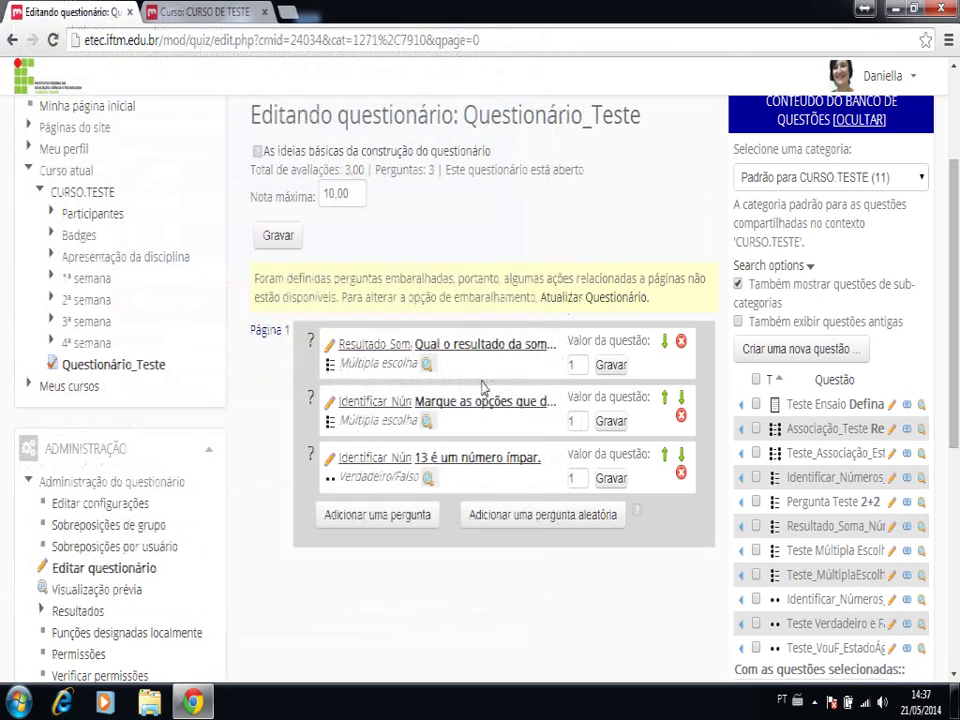
Step: Add a new Associação question to Questionário_Teste
{"action": "left_click", "coordinate": [378, 515]}
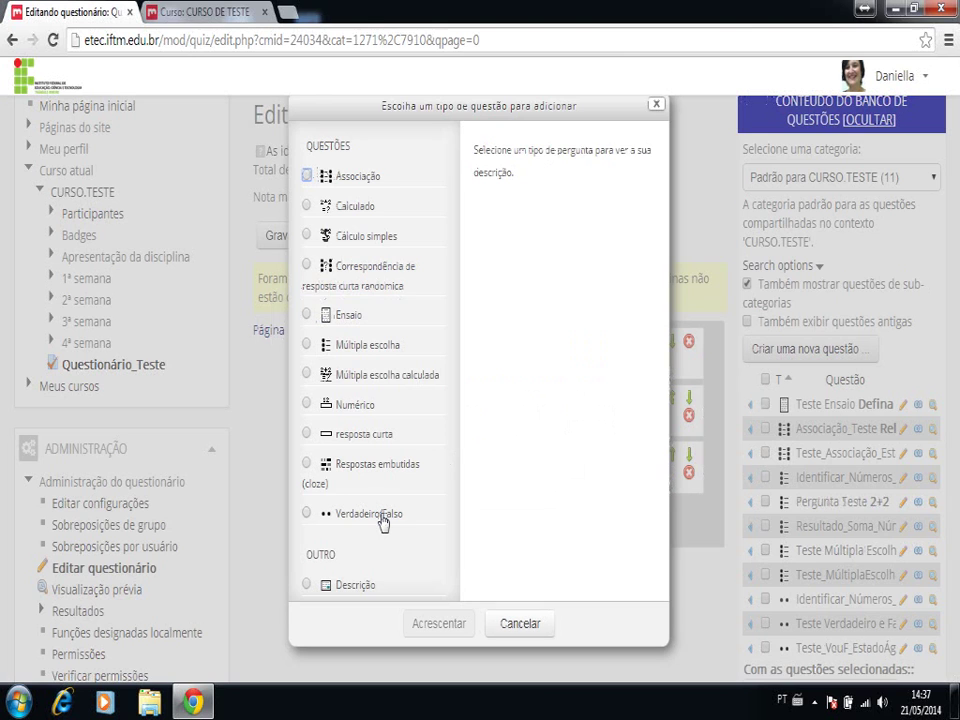
{"action": "left_click", "coordinate": [306, 177]}
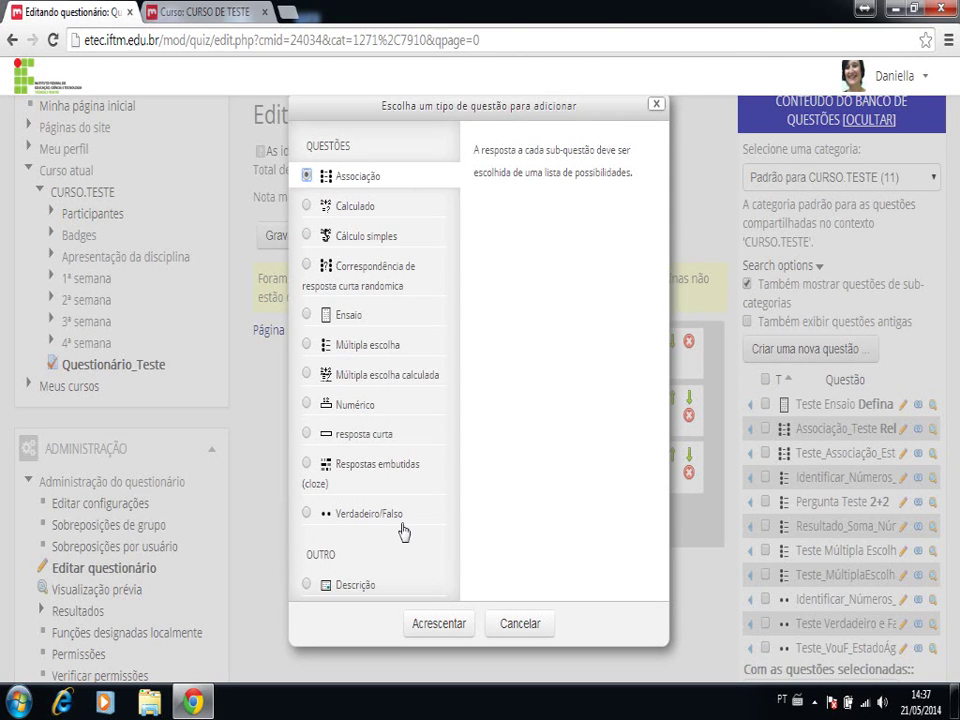
{"action": "left_click", "coordinate": [441, 623]}
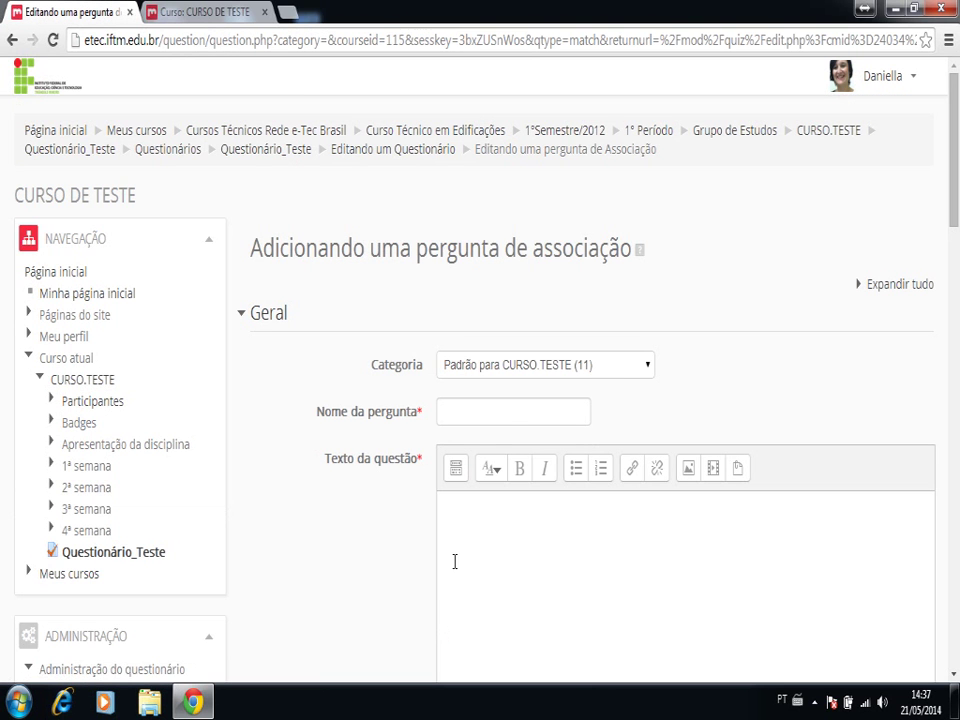
Step: Name the question Identificar_Tipos_Números and enter "Identifique, abaixo, quais as categorias de cada número dado." as its text
{"action": "left_click", "coordinate": [511, 407]}
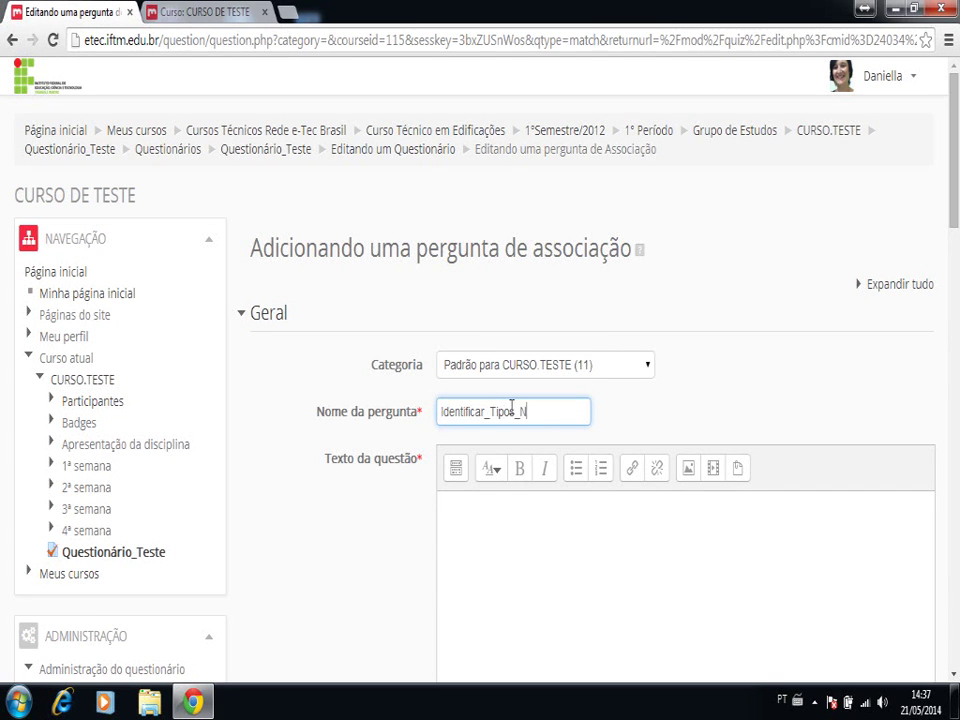
{"action": "type", "text": "meros"}
{"action": "left_click", "coordinate": [474, 532]}
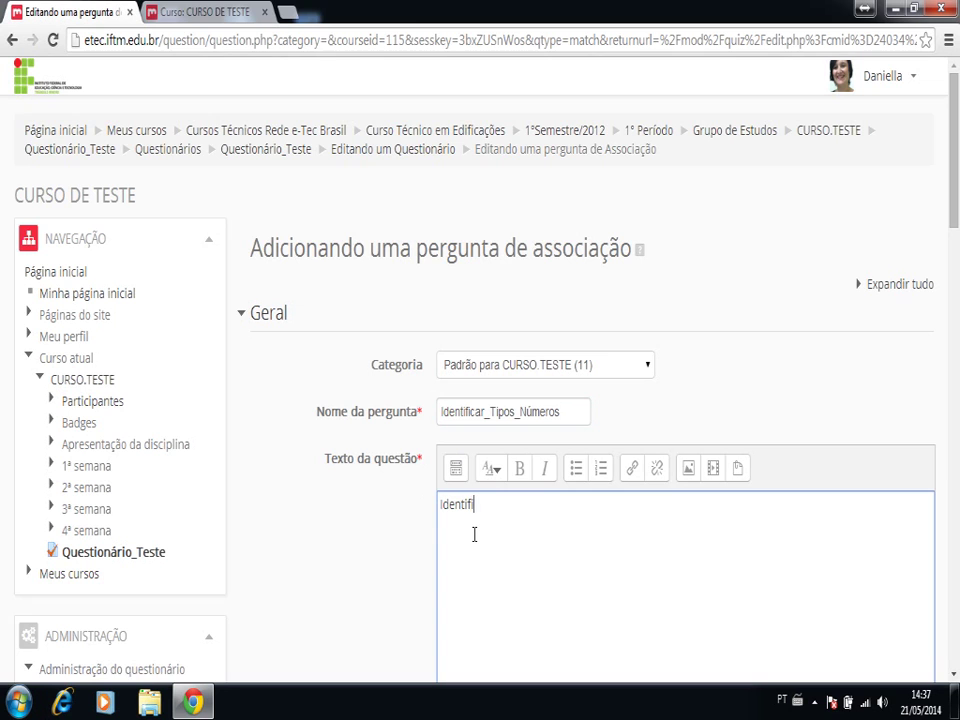
{"action": "type", "text": "Identifique, abaixo, quais as cate"}
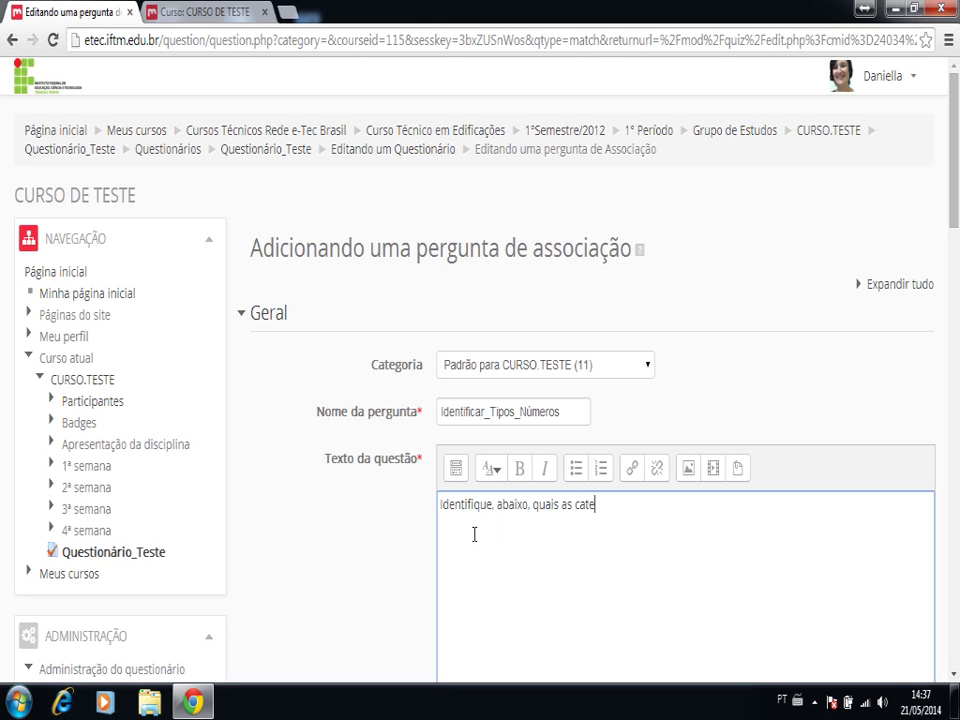
{"action": "type", "text": "gorias de cada número dado."}
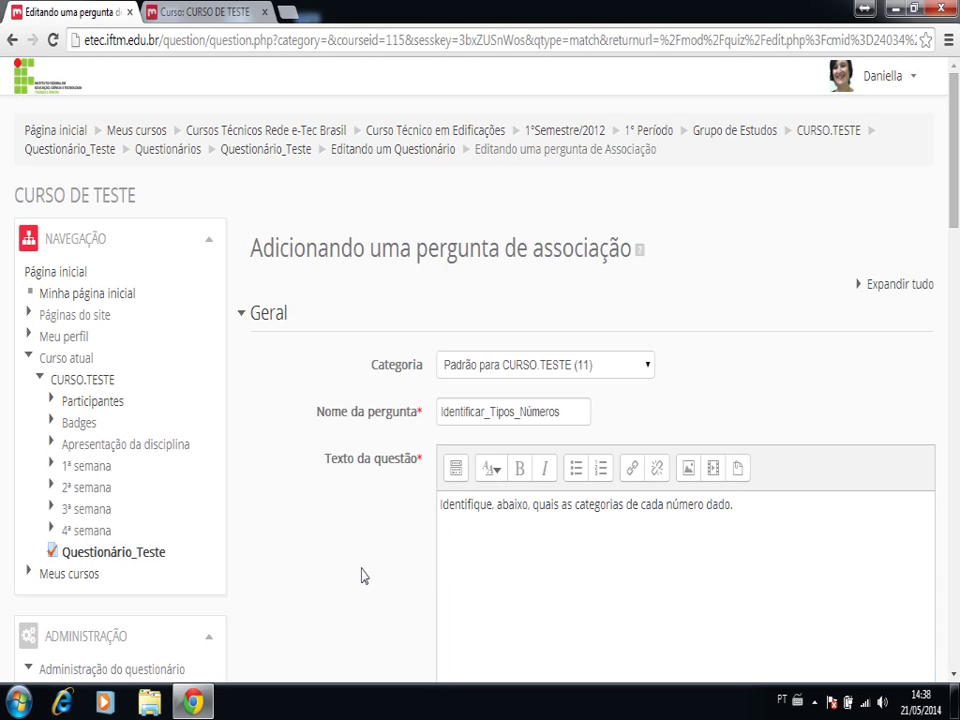
Step: Enter 13 as Questão 1 of the association question with the matching answer "Primo"
{"action": "scroll", "coordinate": [364, 574], "scroll_direction": "down", "scroll_amount": 3}
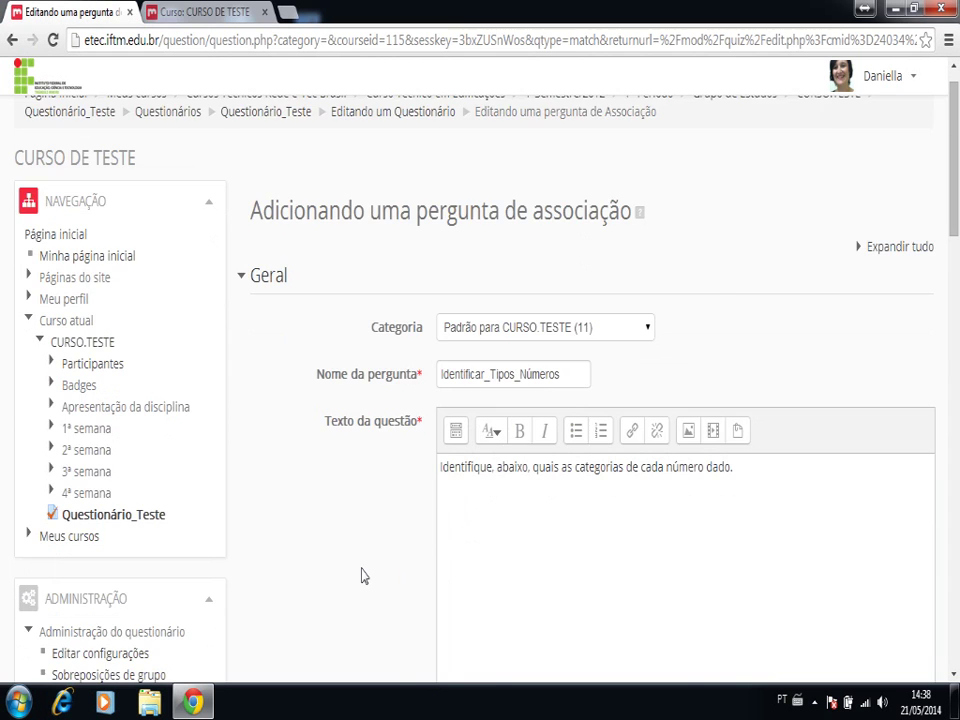
{"action": "scroll", "coordinate": [364, 574], "scroll_direction": "down", "scroll_amount": 6}
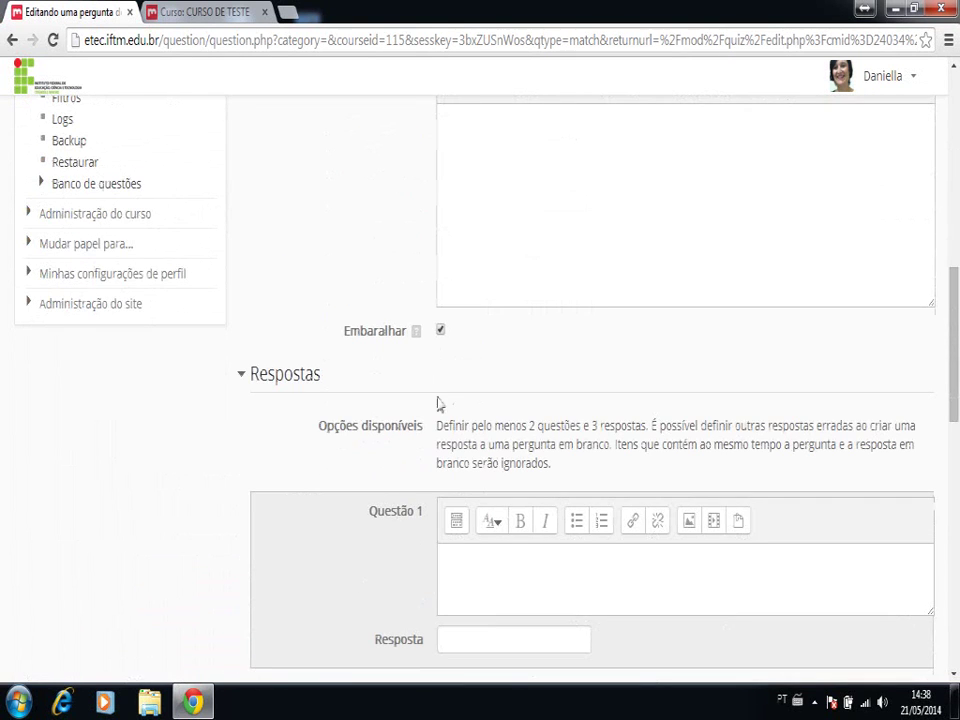
{"action": "left_click", "coordinate": [447, 566]}
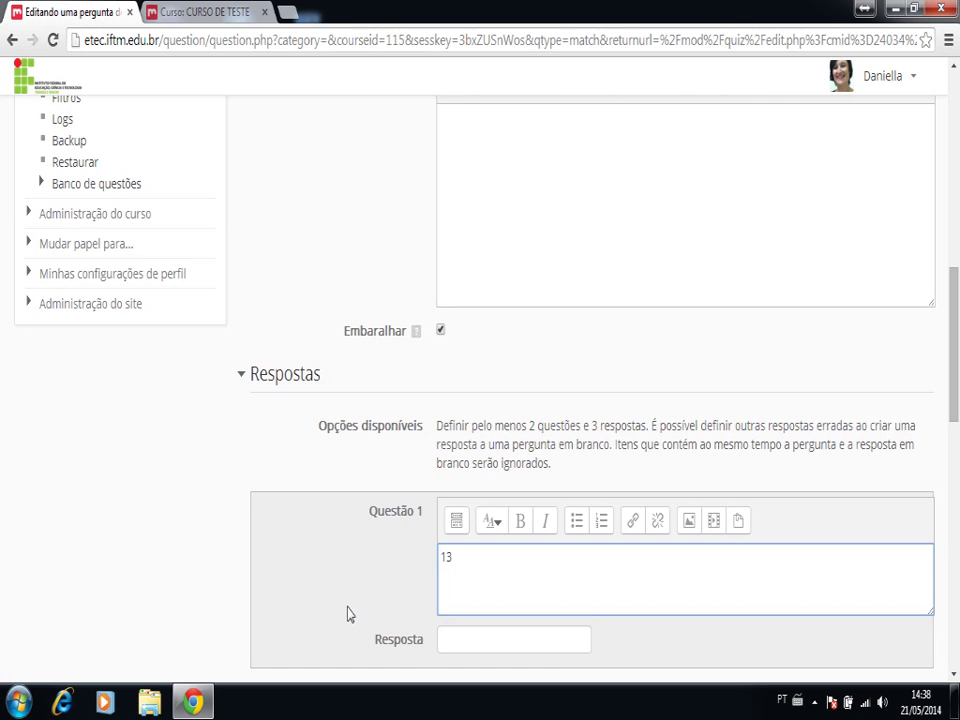
{"action": "left_click", "coordinate": [469, 647]}
{"action": "left_click", "coordinate": [473, 635]}
{"action": "type", "text": "primo"}
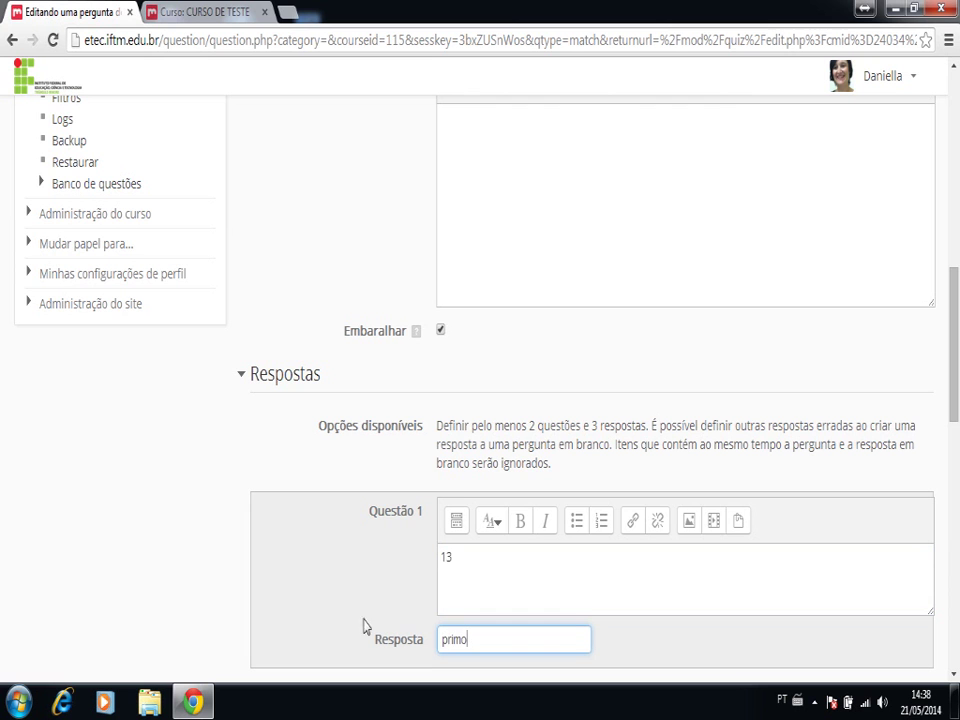
{"action": "left_click_drag", "start_coordinate": [443, 640], "coordinate": [451, 640]}
{"action": "type", "text": "P"}
{"action": "left_click", "coordinate": [313, 608]}
Step: Enter 4 as Questão 2 of the association question with the matching answer "Par"
{"action": "scroll", "coordinate": [313, 608], "scroll_direction": "down", "scroll_amount": 3}
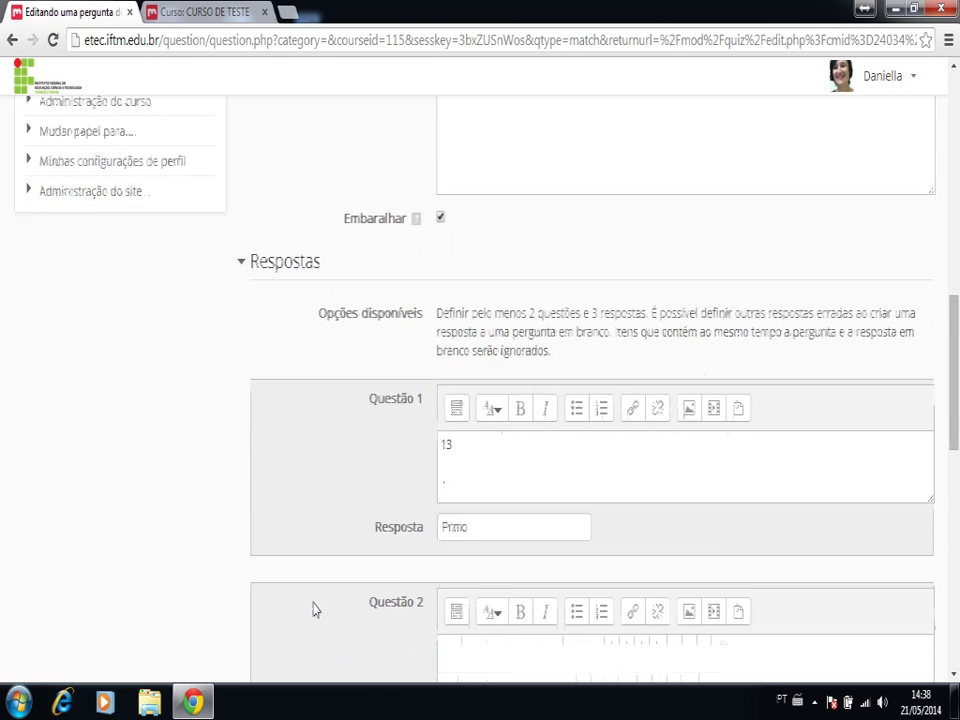
{"action": "left_click", "coordinate": [465, 478]}
{"action": "type", "text": "4"}
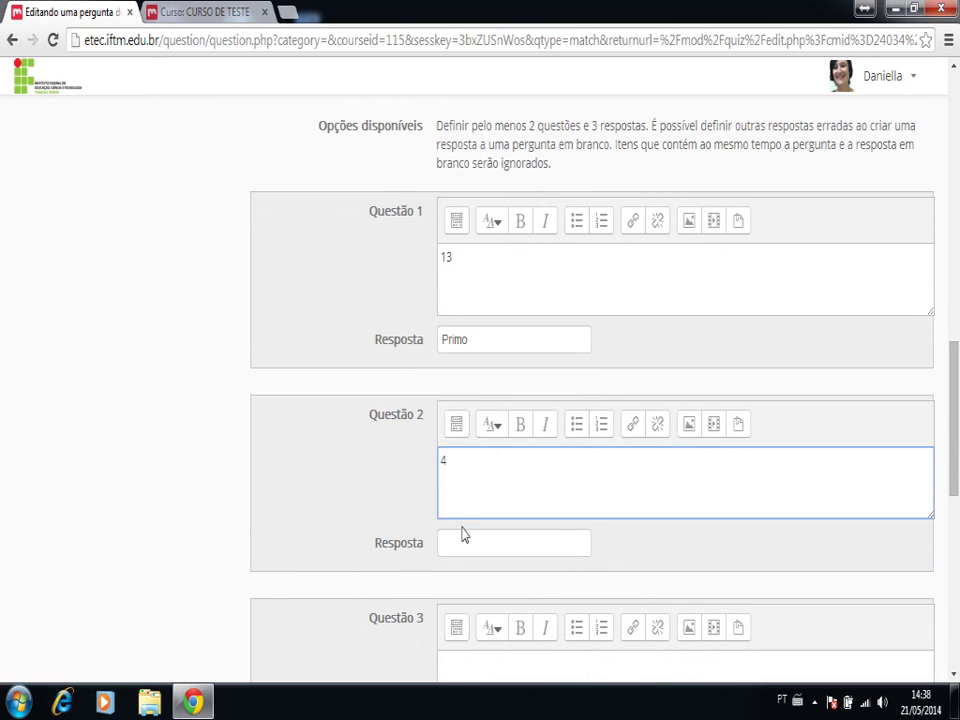
{"action": "left_click", "coordinate": [453, 545]}
{"action": "type", "text": "Par"}
{"action": "left_click", "coordinate": [365, 653]}
Step: Enter 9 as Questão 3 with the matching answer "Ímpar", and save the association question
{"action": "scroll", "coordinate": [366, 655], "scroll_direction": "down", "scroll_amount": 2}
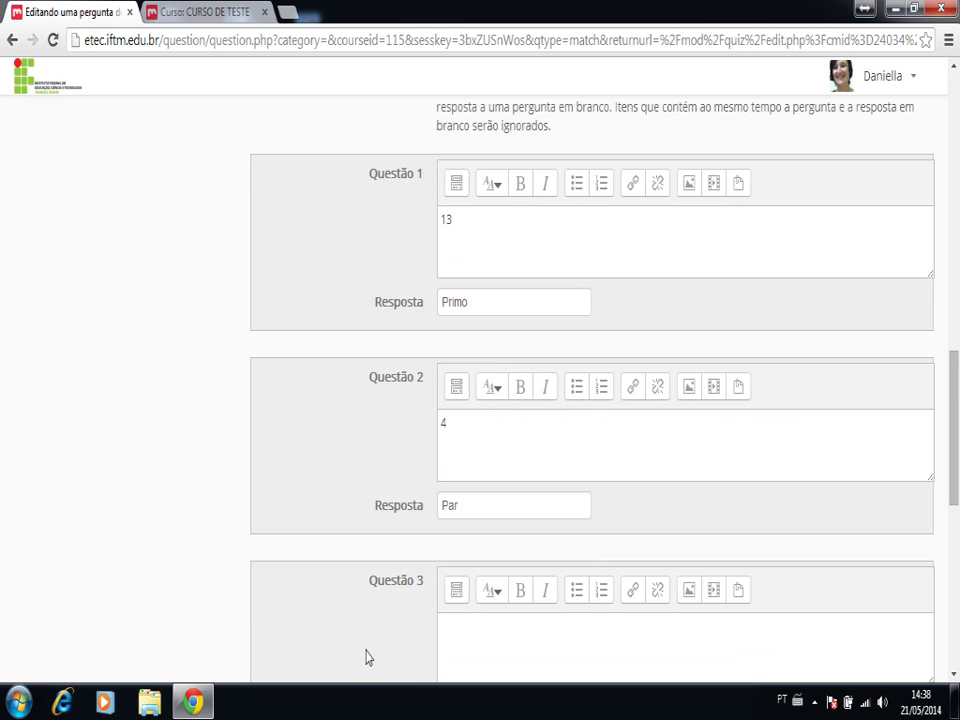
{"action": "left_click", "coordinate": [469, 536]}
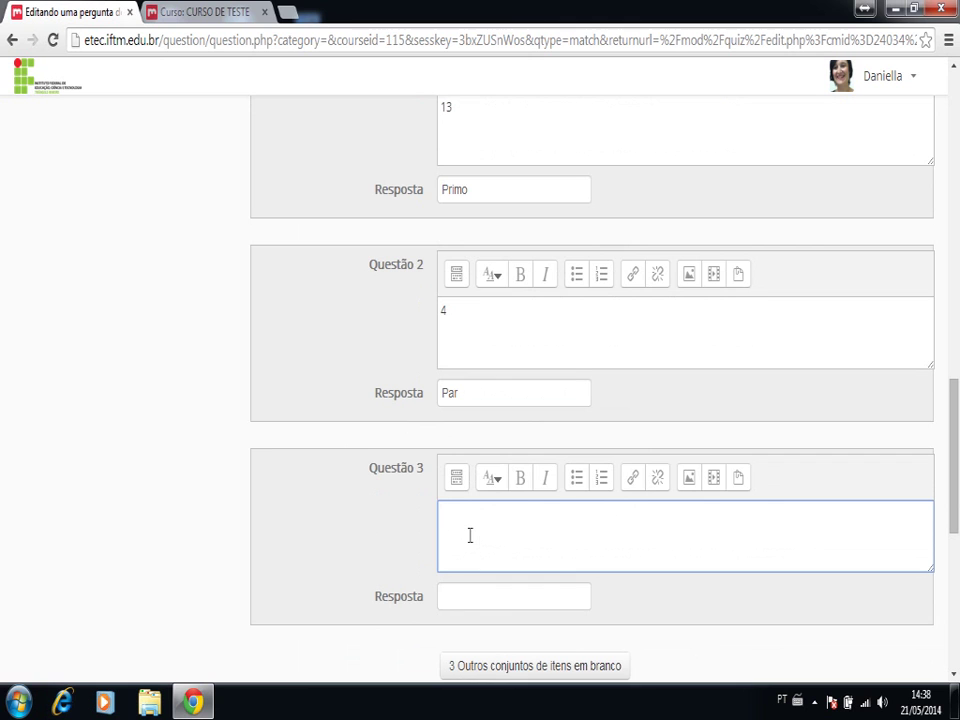
{"action": "left_click", "coordinate": [446, 593]}
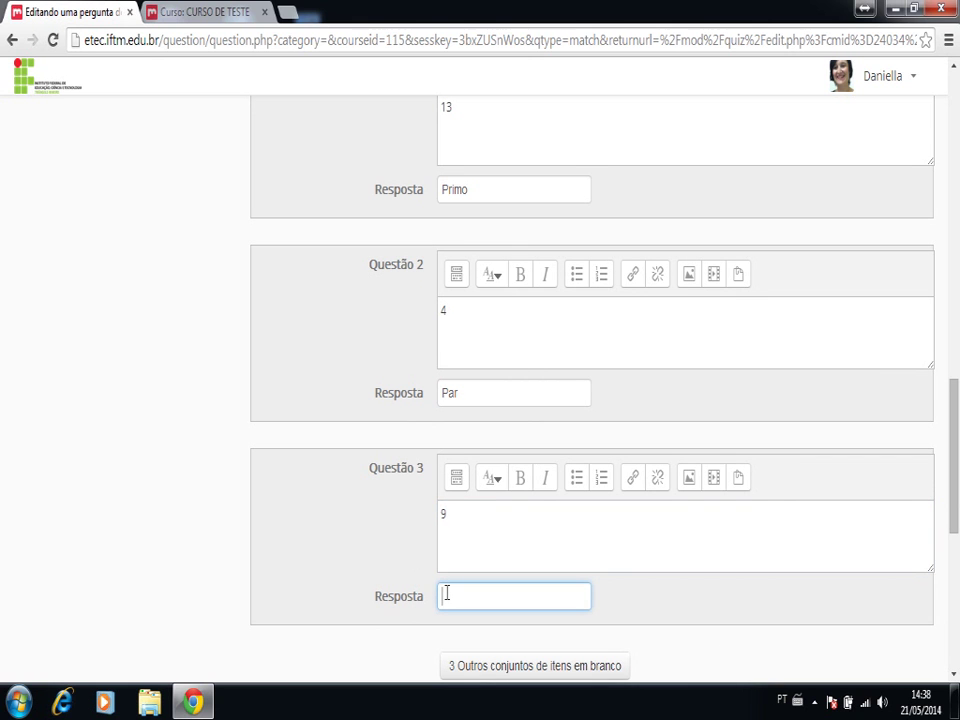
{"action": "left_click", "coordinate": [308, 560]}
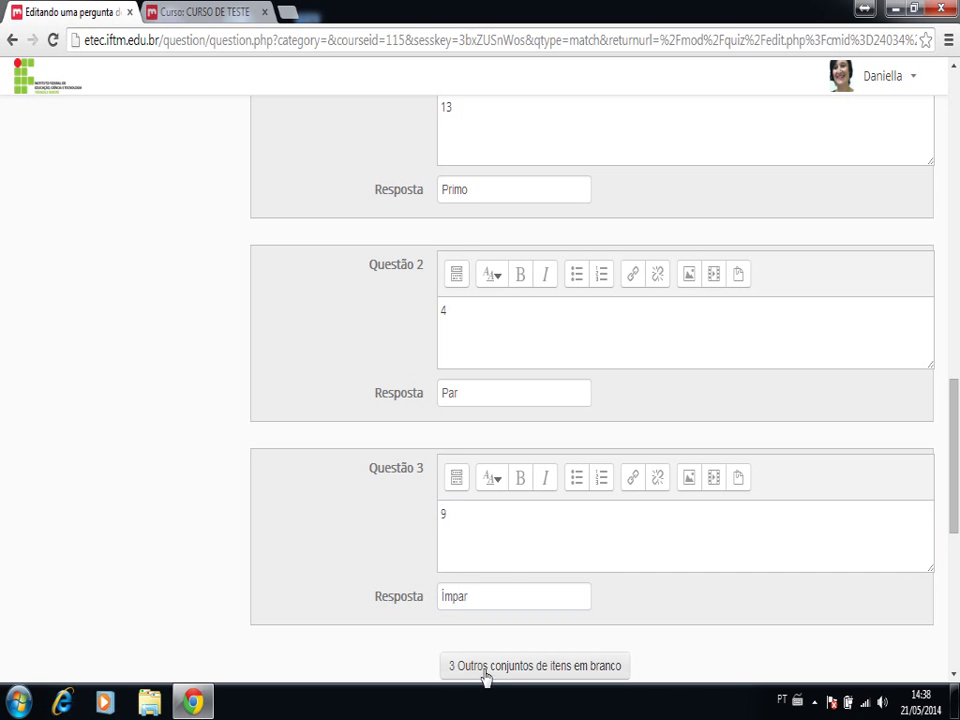
{"action": "scroll", "coordinate": [501, 676], "scroll_direction": "down", "scroll_amount": 4}
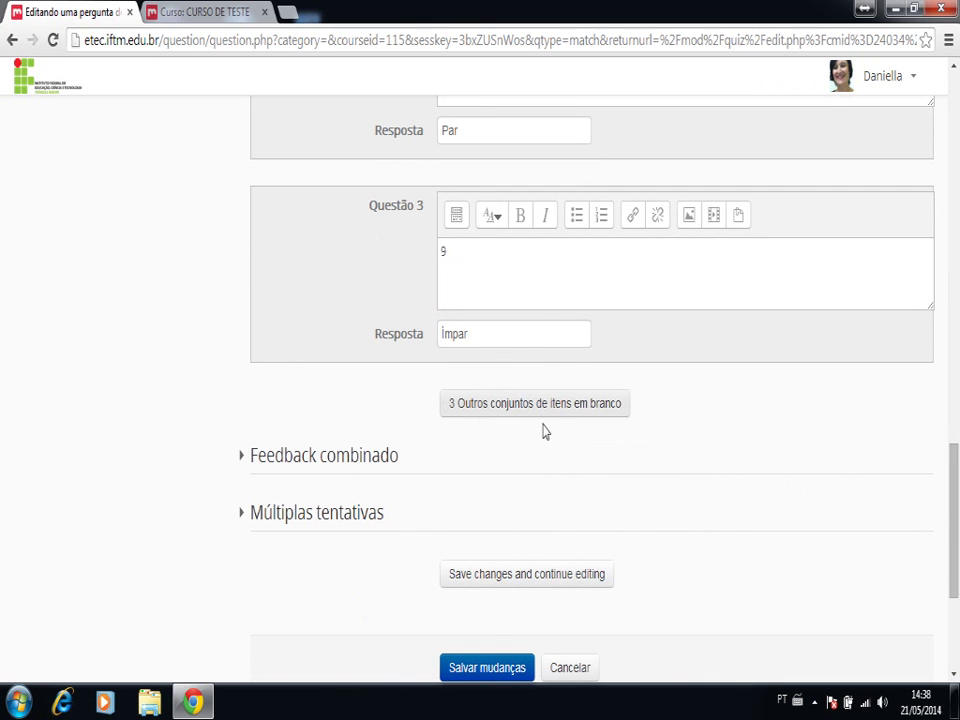
{"action": "left_click", "coordinate": [487, 670]}
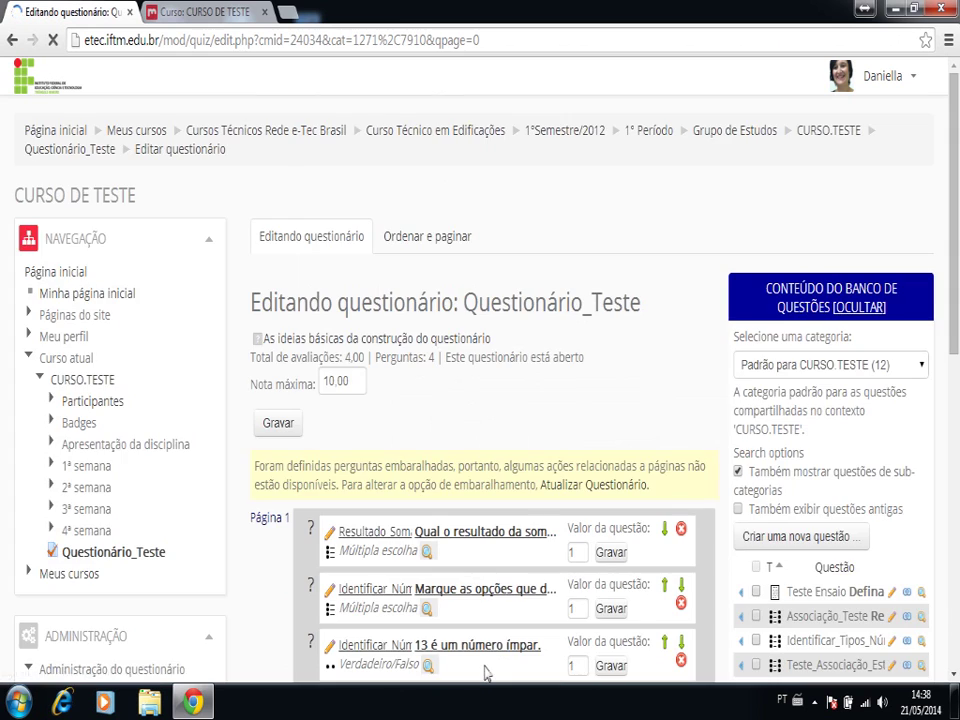
Step: Preview the Identificar_Tipos_Números question and submit the answers Par for 4, Primo for 9 and Ímpar for 13
{"action": "scroll", "coordinate": [487, 672], "scroll_direction": "down", "scroll_amount": 3}
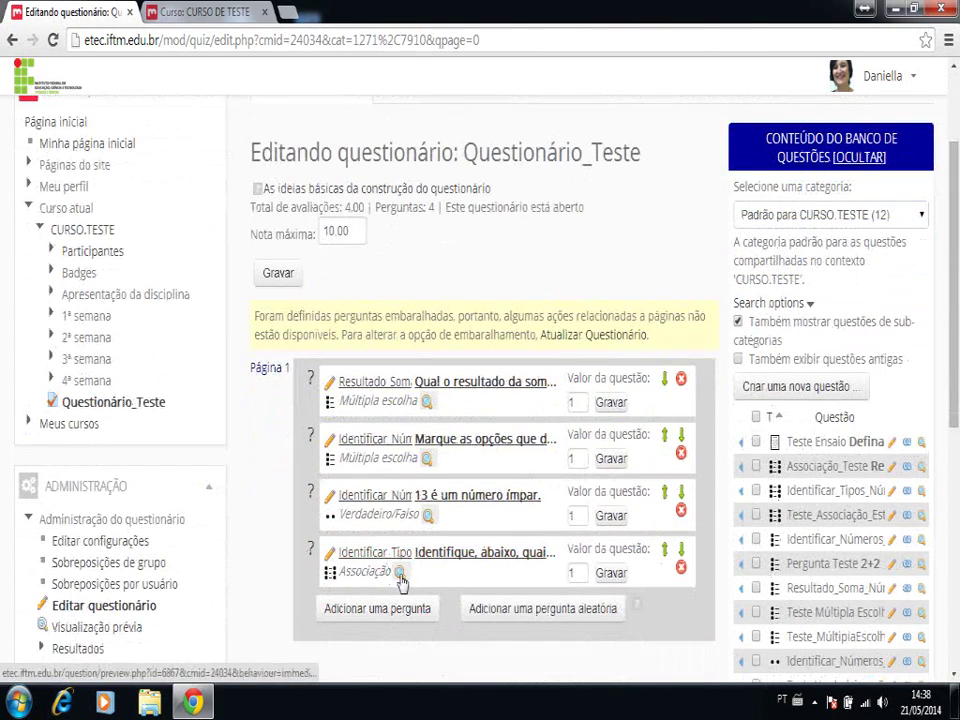
{"action": "left_click", "coordinate": [400, 574]}
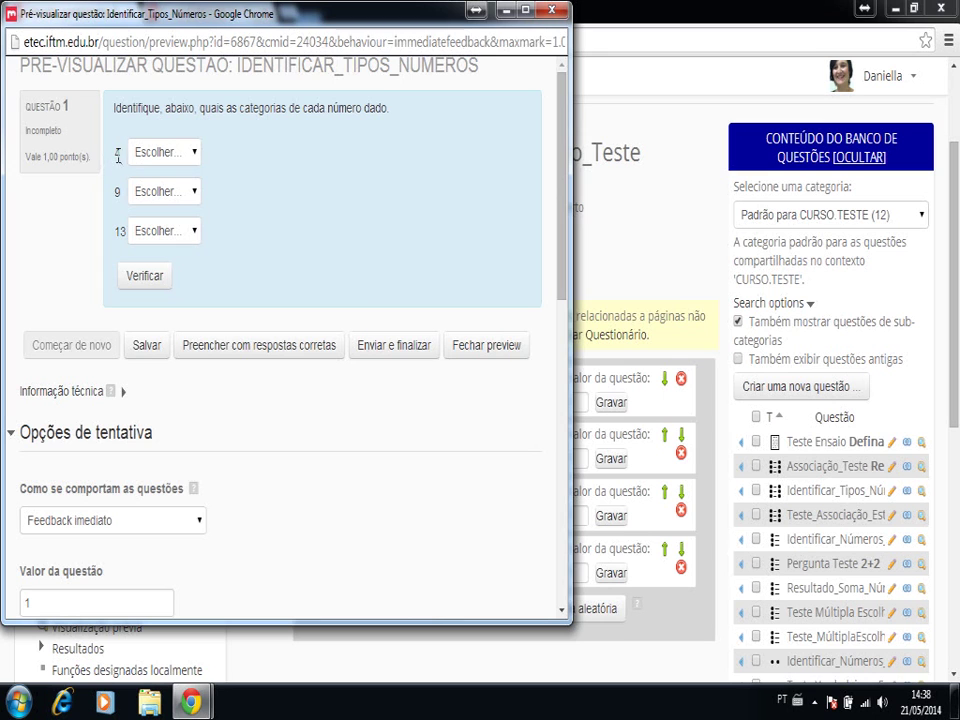
{"action": "left_click", "coordinate": [191, 153]}
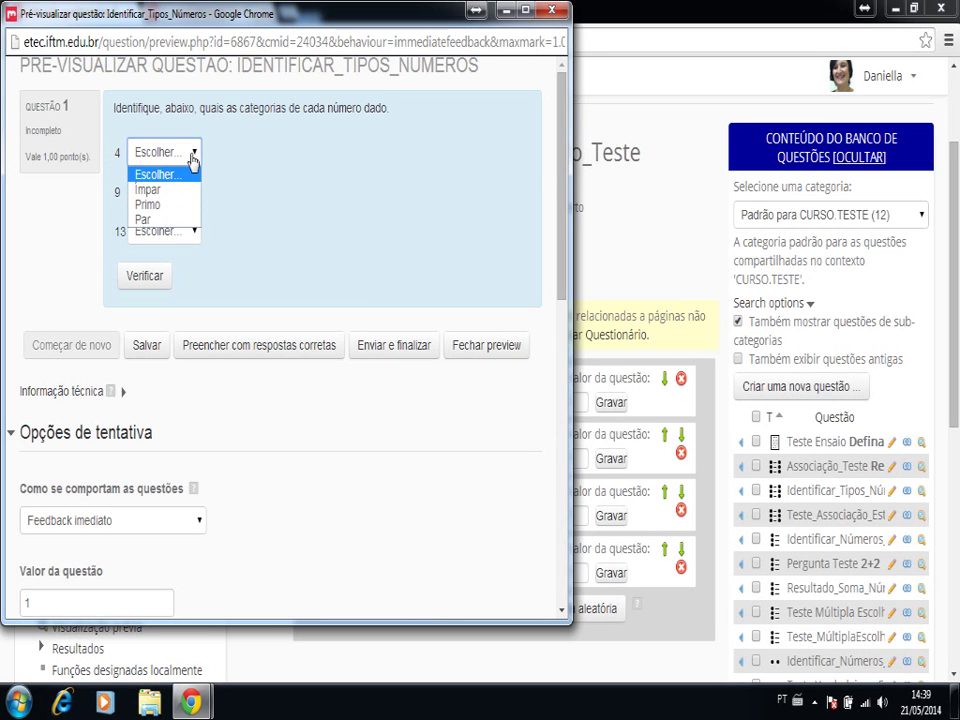
{"action": "left_click", "coordinate": [155, 220]}
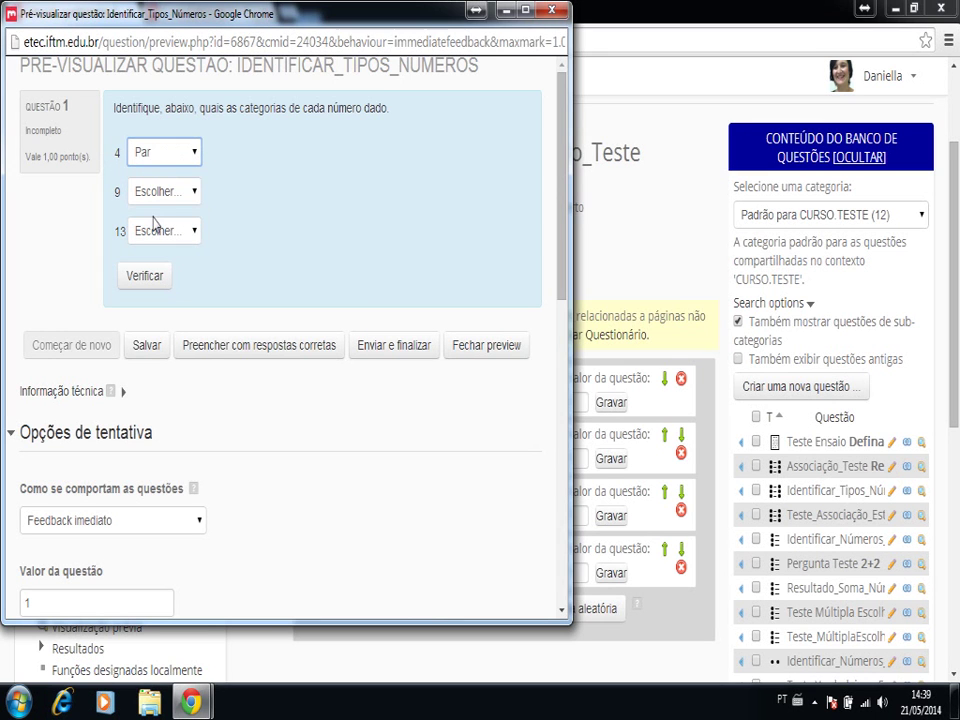
{"action": "left_click", "coordinate": [195, 194]}
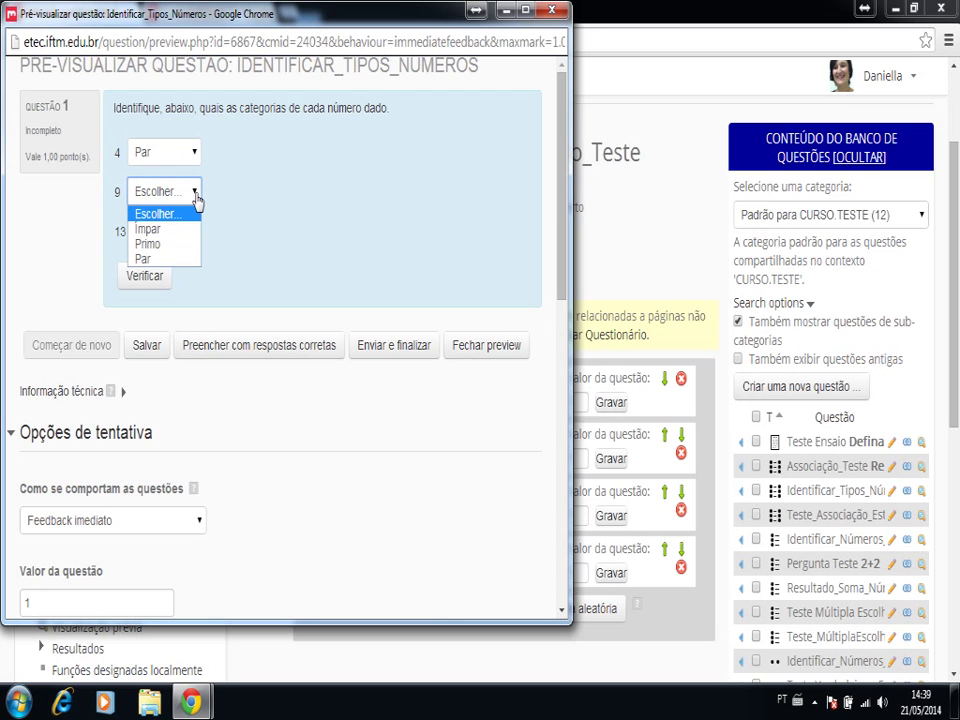
{"action": "left_click", "coordinate": [178, 244]}
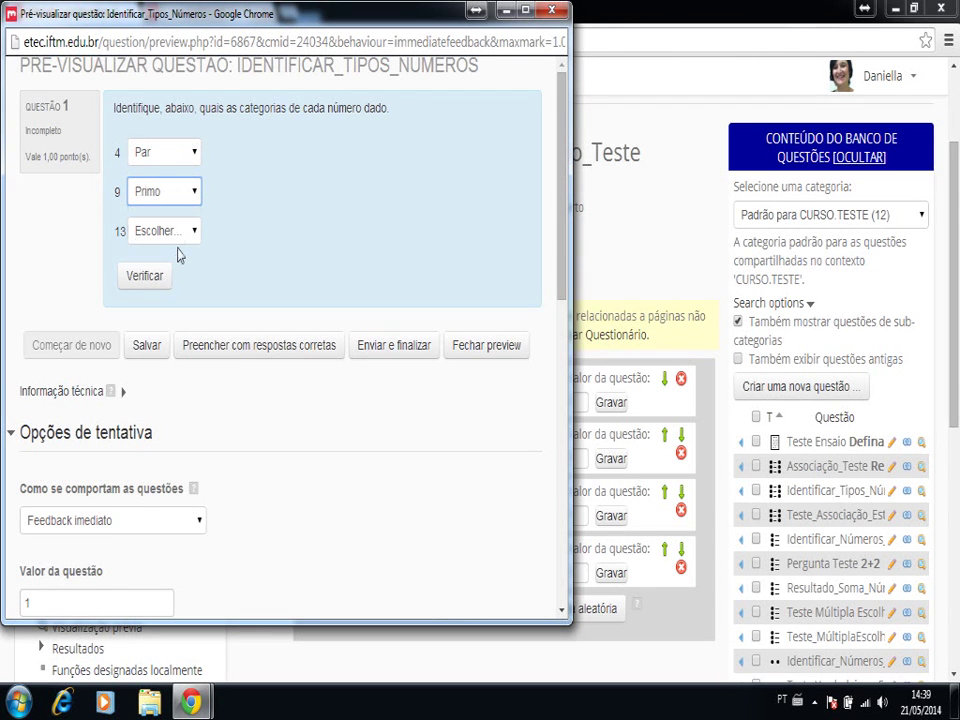
{"action": "left_click", "coordinate": [197, 234]}
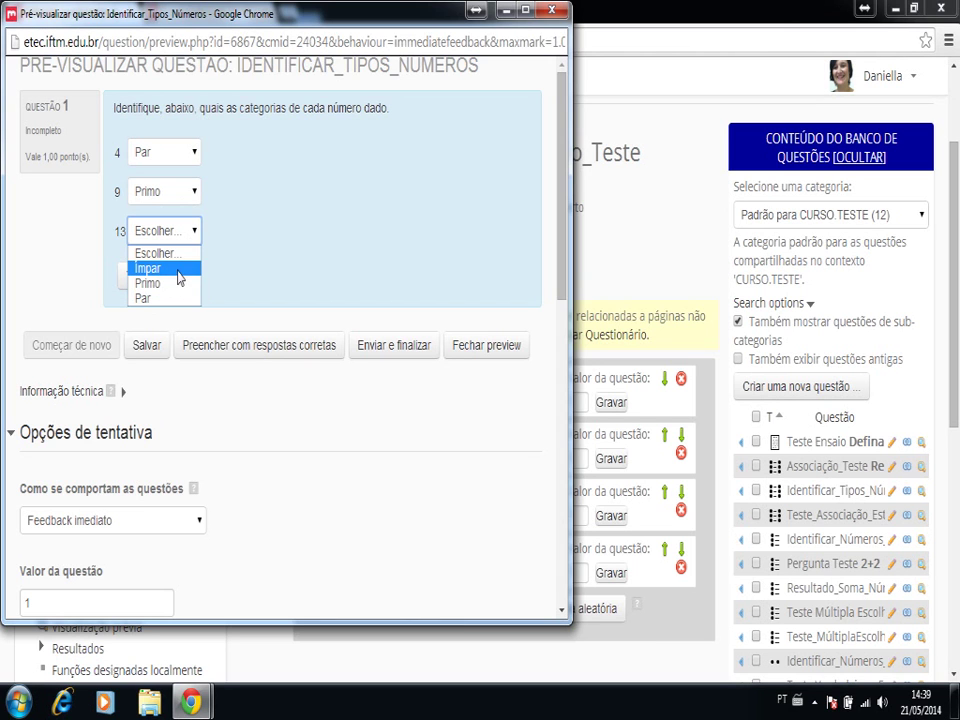
{"action": "left_click", "coordinate": [180, 278]}
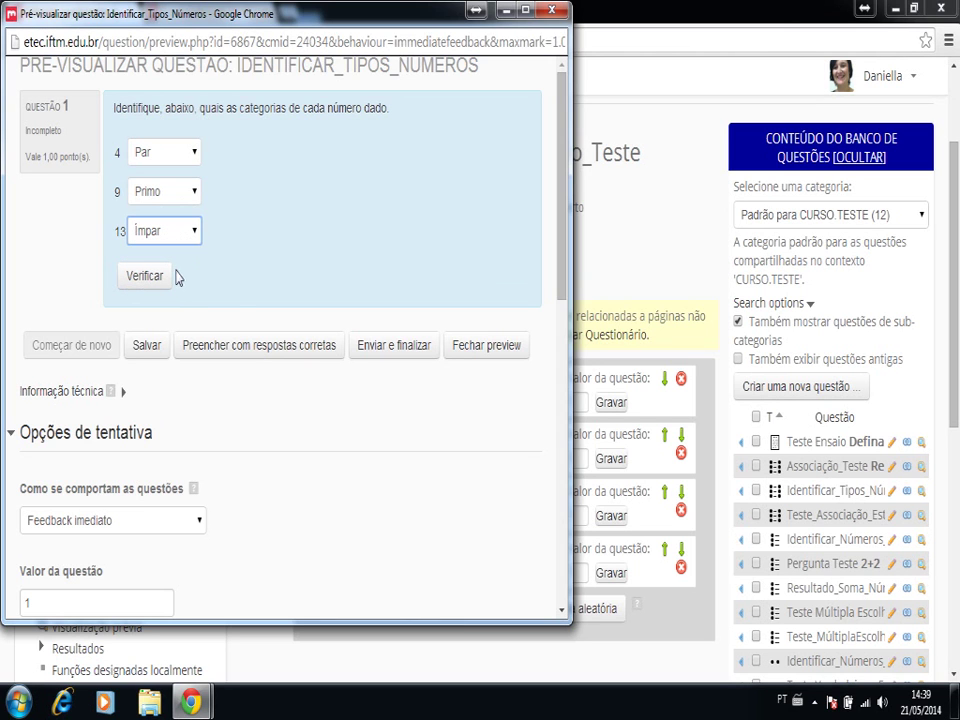
{"action": "left_click", "coordinate": [405, 348]}
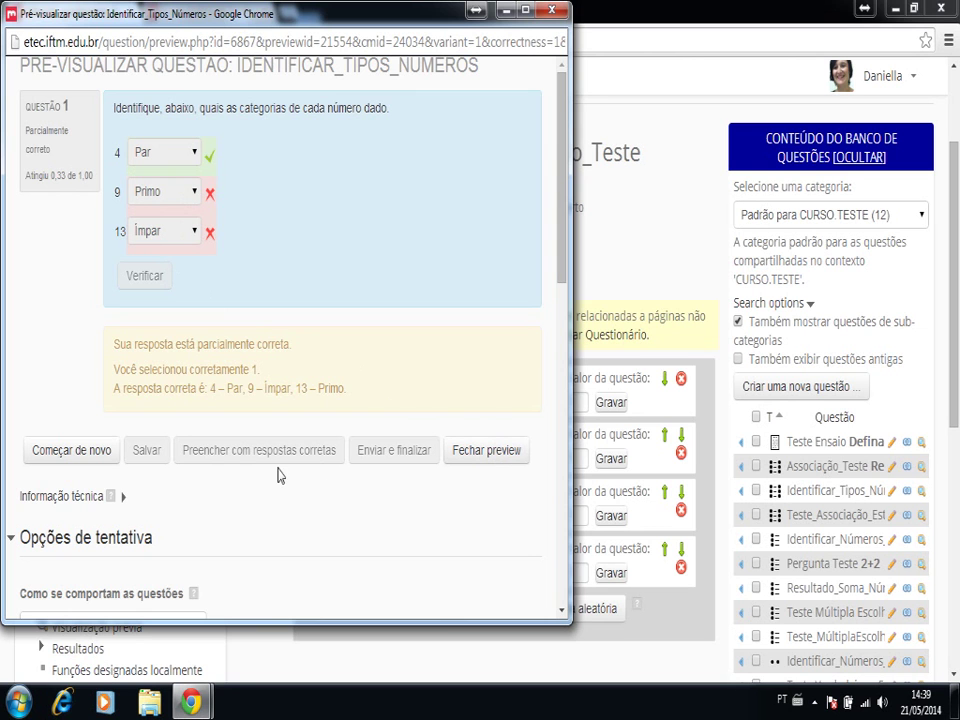
Step: Restart the preview, check the answers Ímpar for 13, Par for 4 and Ímpar for 9, and close the preview
{"action": "left_click", "coordinate": [98, 458]}
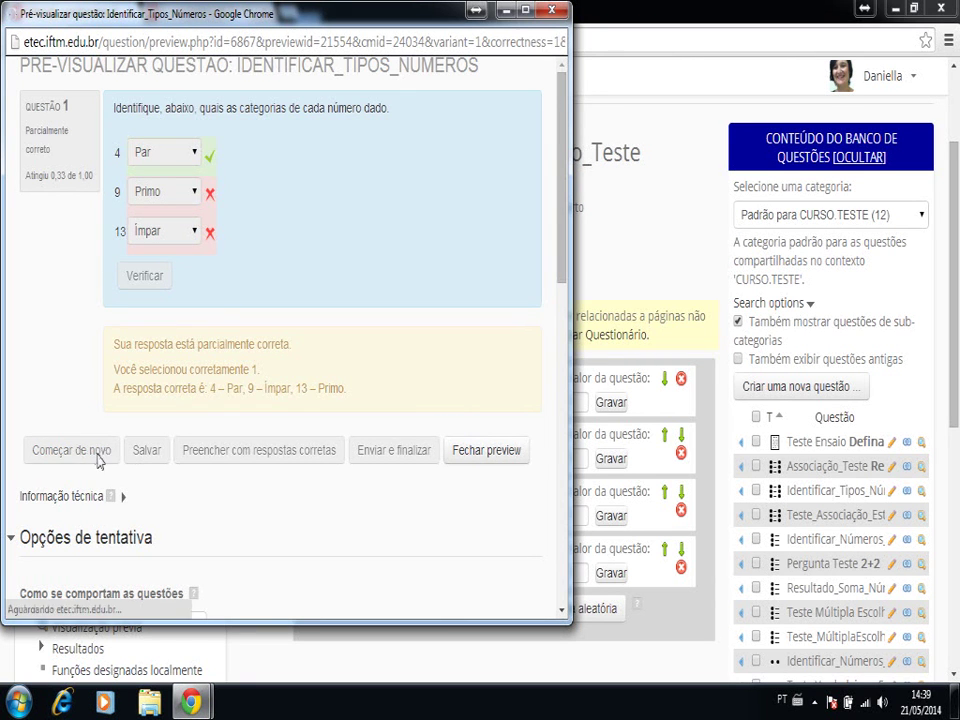
{"action": "left_click", "coordinate": [195, 155]}
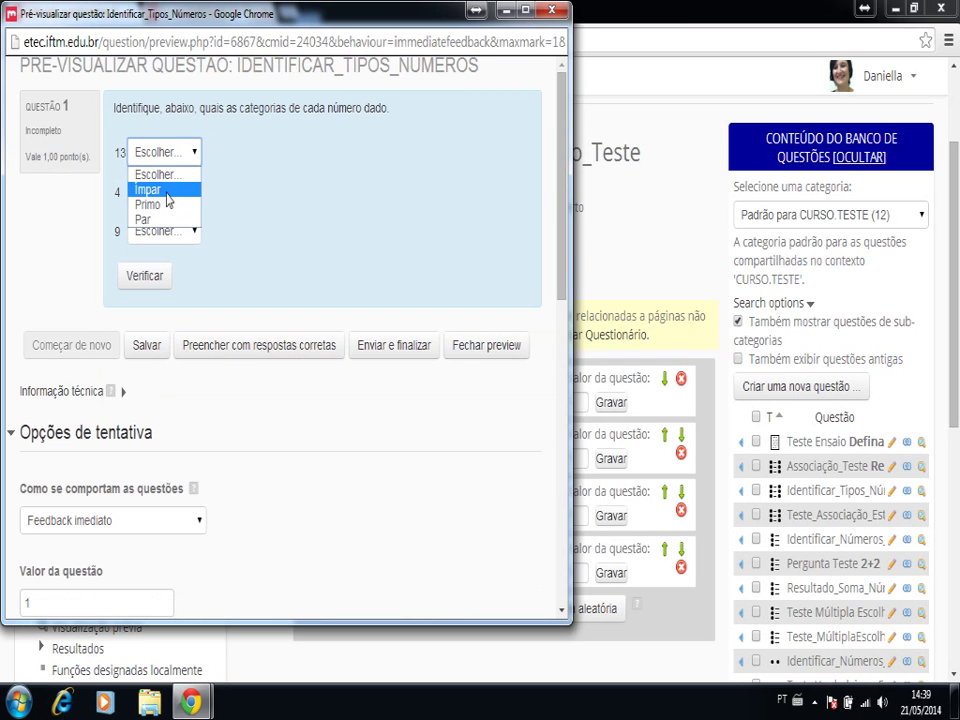
{"action": "left_click", "coordinate": [167, 192]}
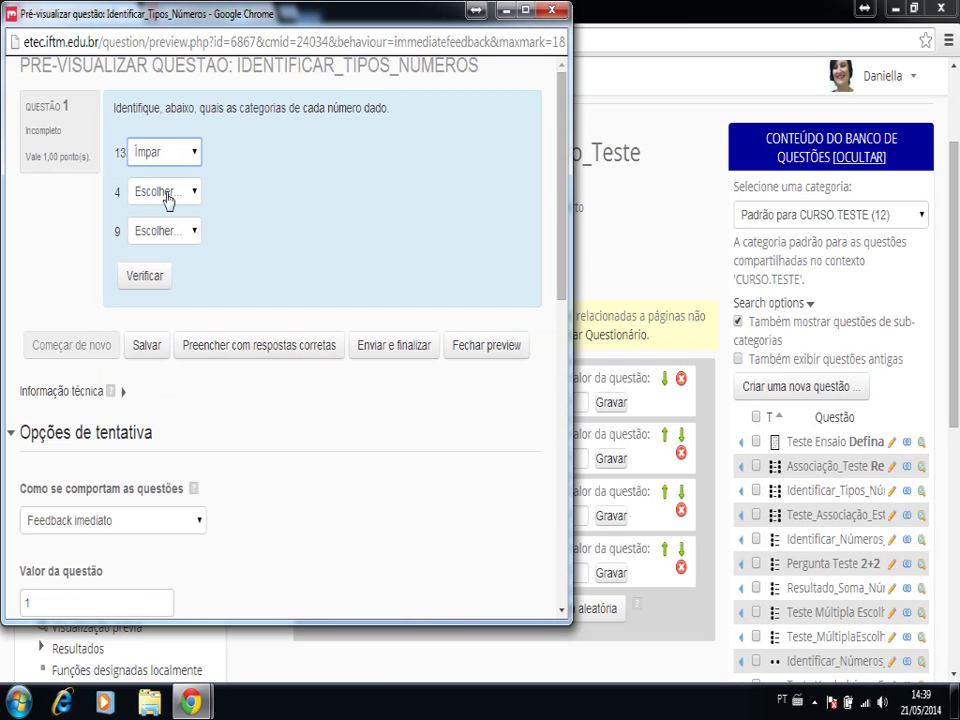
{"action": "left_click", "coordinate": [195, 236]}
{"action": "left_click", "coordinate": [178, 270]}
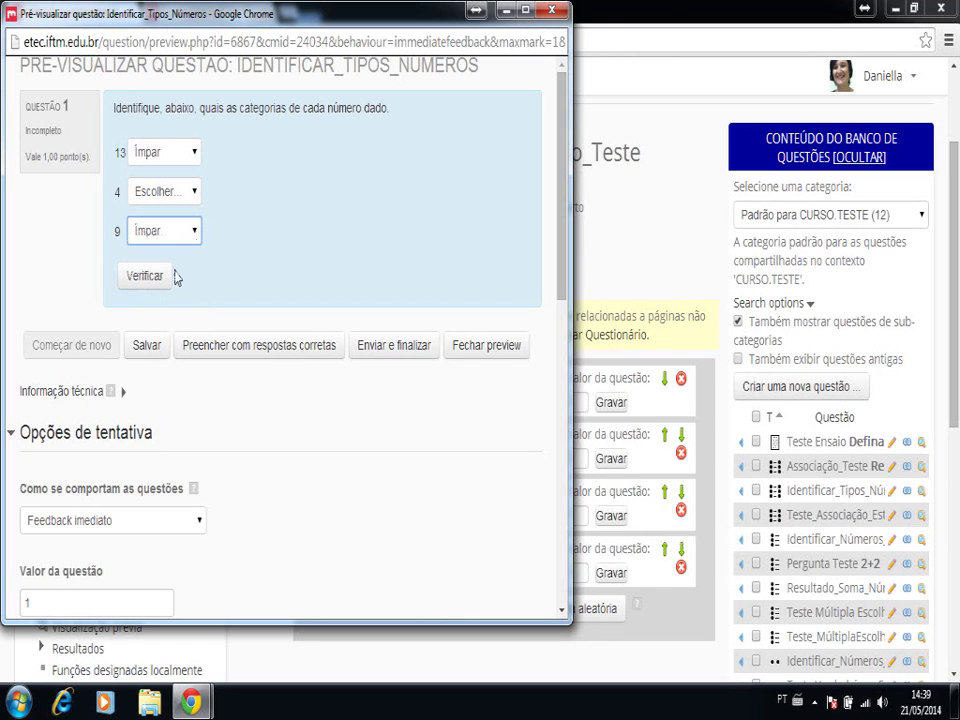
{"action": "left_click", "coordinate": [190, 191]}
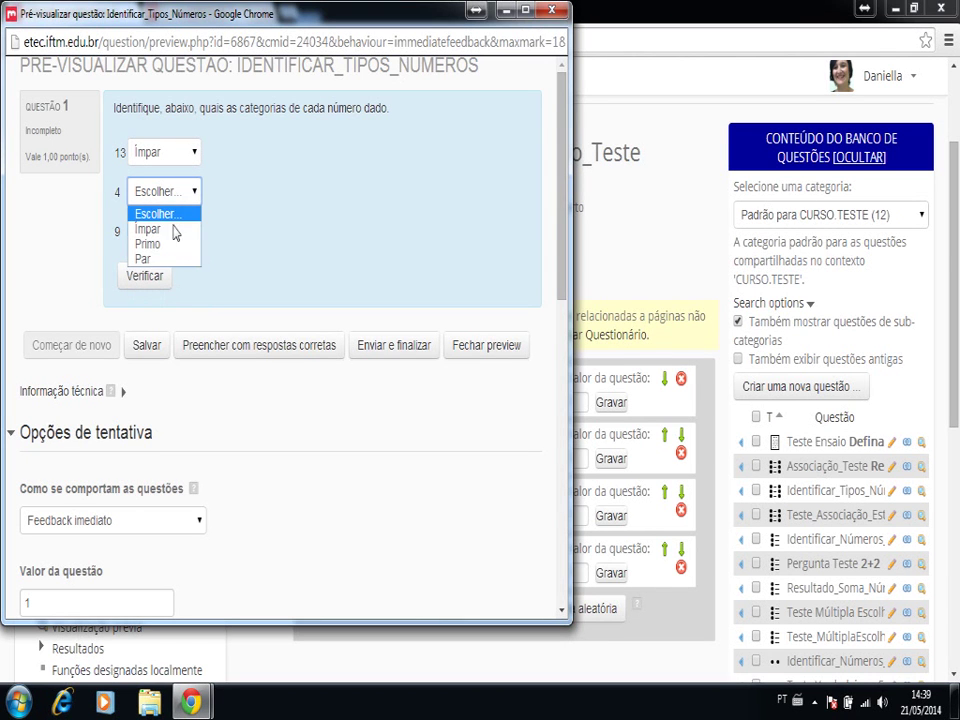
{"action": "left_click", "coordinate": [176, 259]}
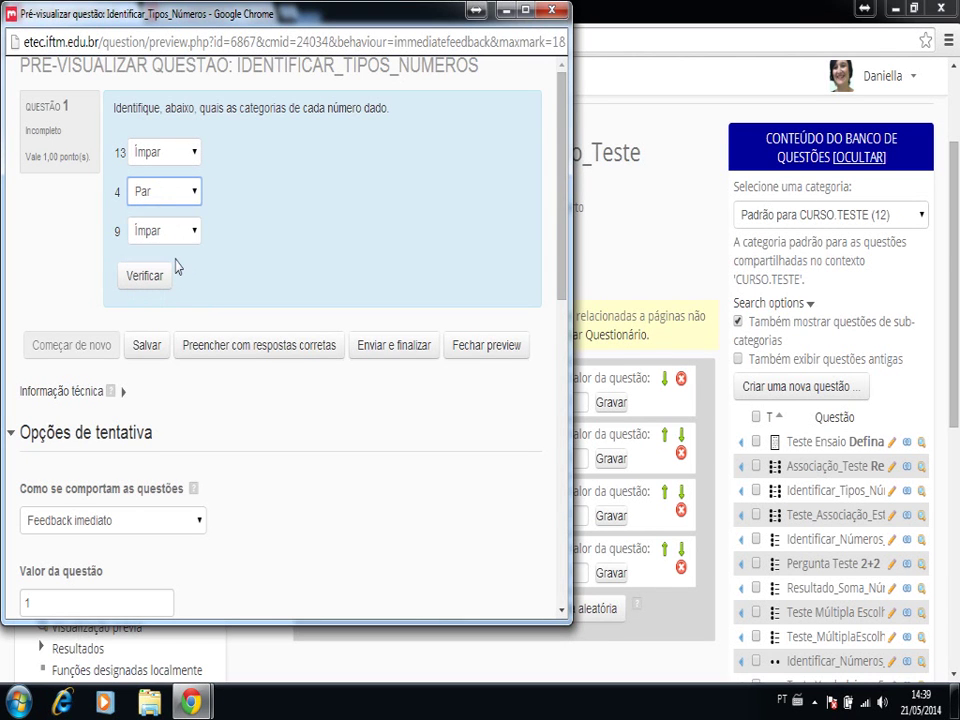
{"action": "left_click", "coordinate": [146, 277]}
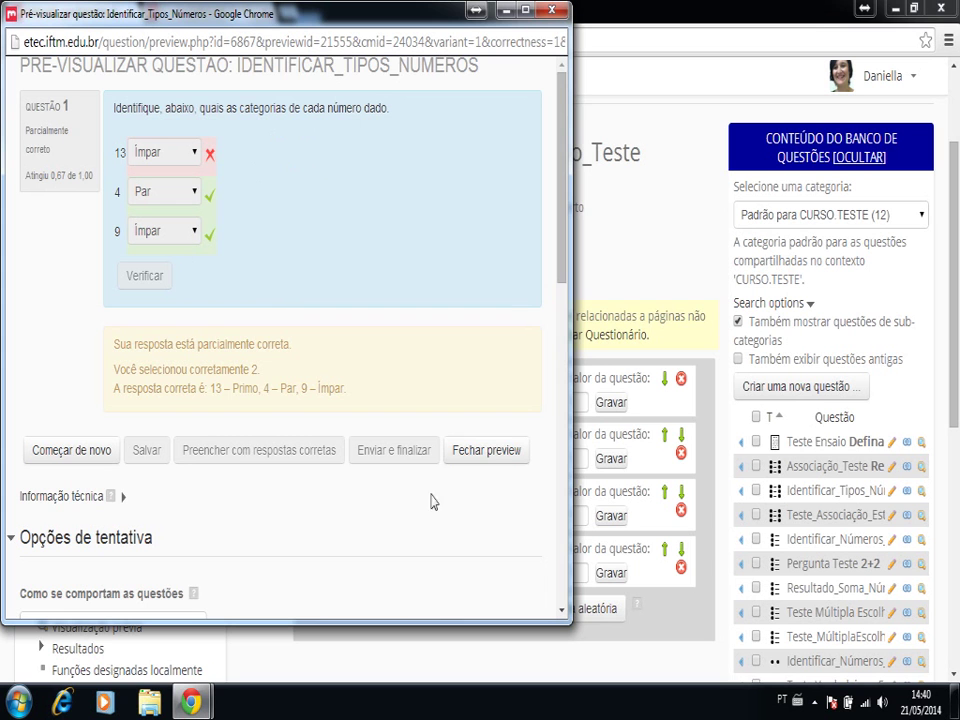
{"action": "left_click", "coordinate": [509, 452]}
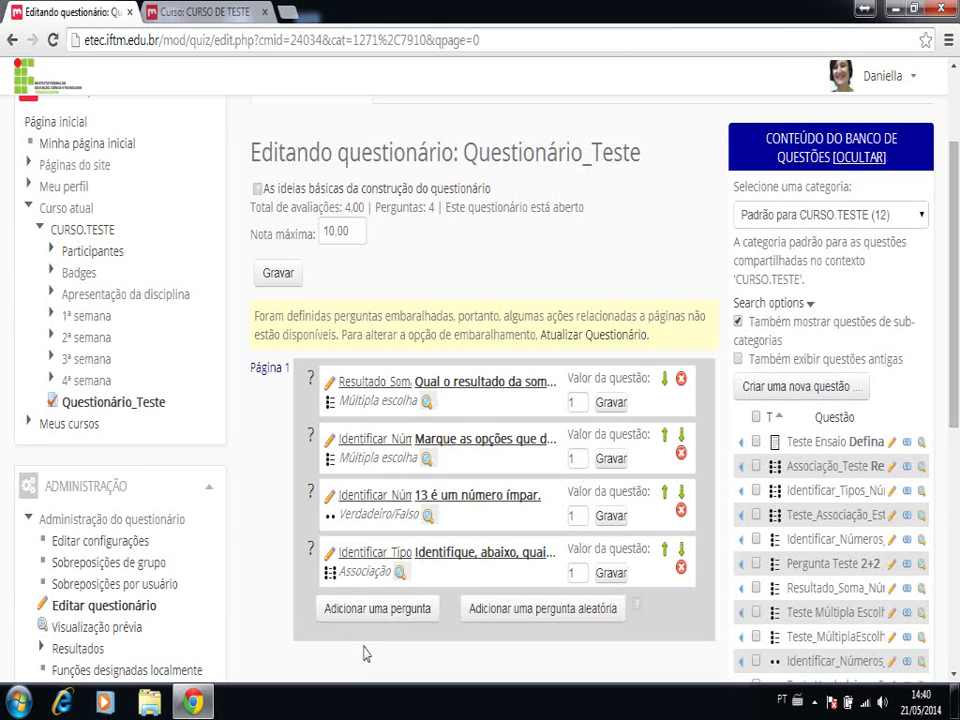
Step: Add the true/false question starting Teste_VouF_Estado and the association question starting Teste_Associação_Est from the question bank to the quiz
{"action": "scroll", "coordinate": [365, 653], "scroll_direction": "down", "scroll_amount": 2}
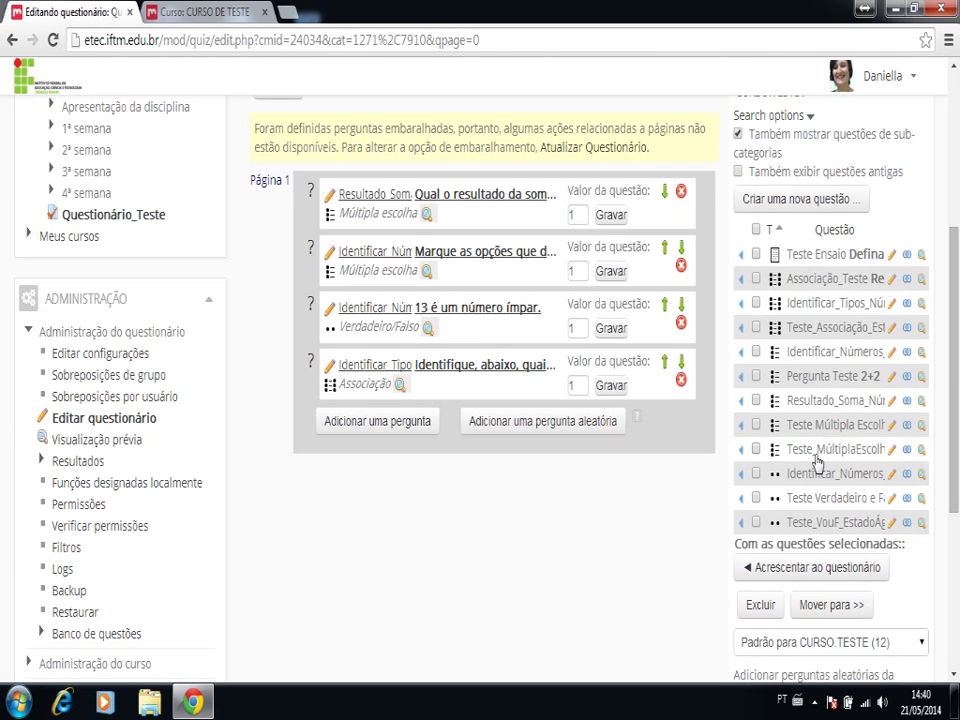
{"action": "left_click", "coordinate": [756, 523]}
{"action": "left_click", "coordinate": [792, 569]}
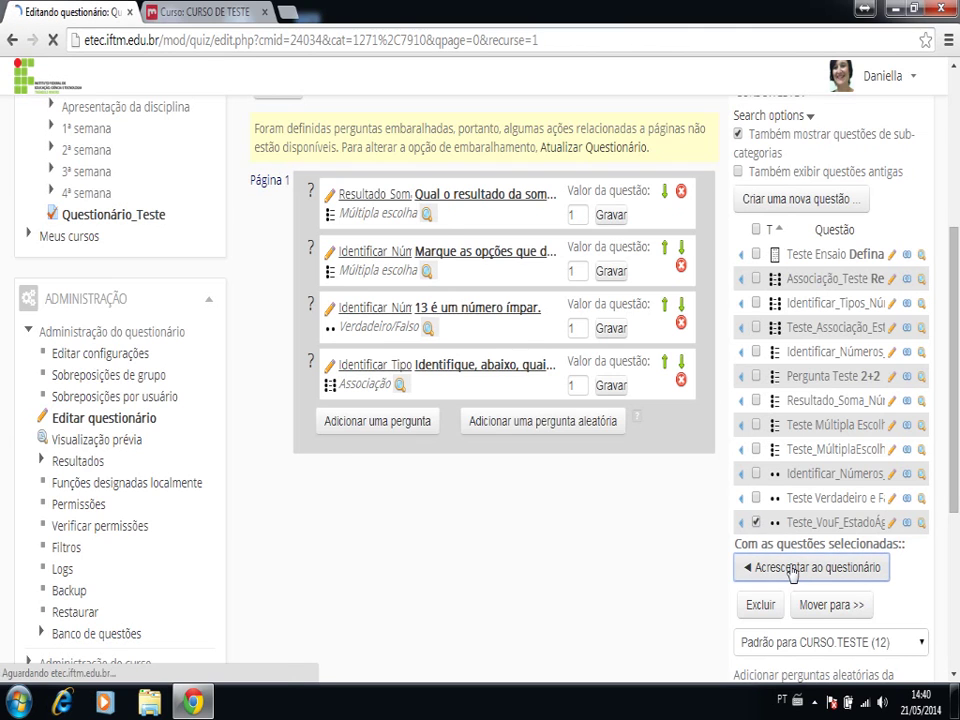
{"action": "scroll", "coordinate": [792, 570], "scroll_direction": "down", "scroll_amount": 5}
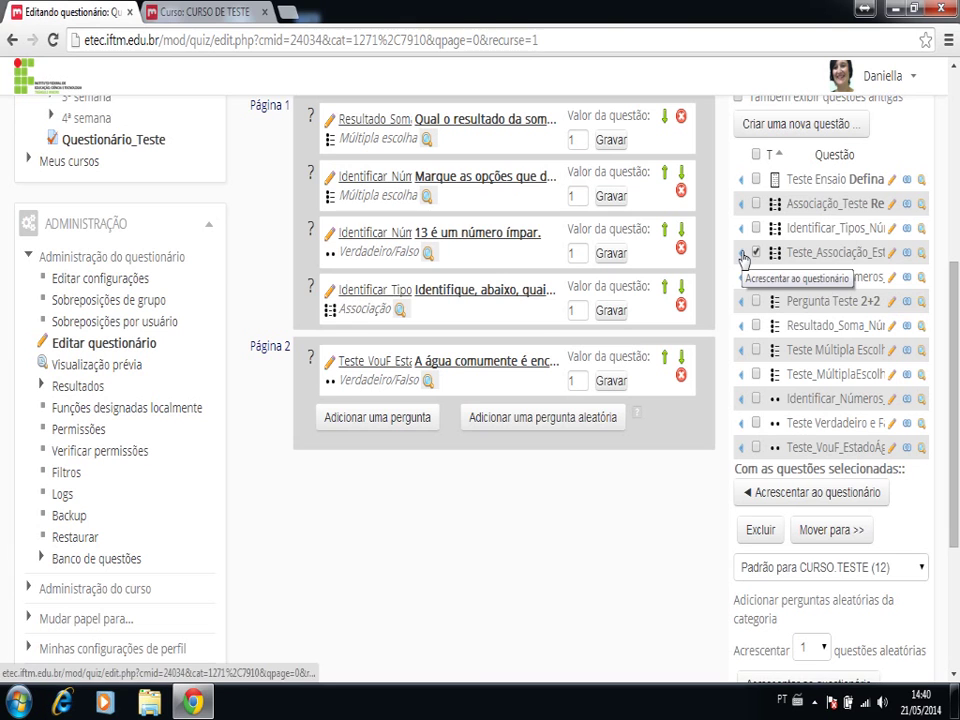
{"action": "left_click", "coordinate": [742, 255]}
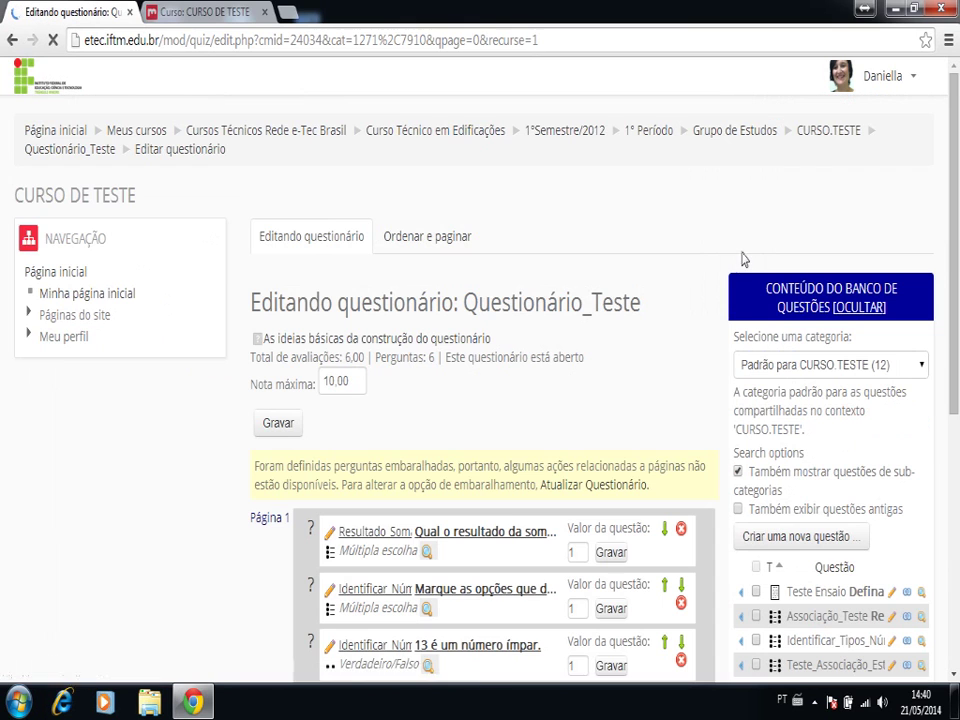
{"action": "scroll", "coordinate": [630, 379], "scroll_direction": "down", "scroll_amount": 6}
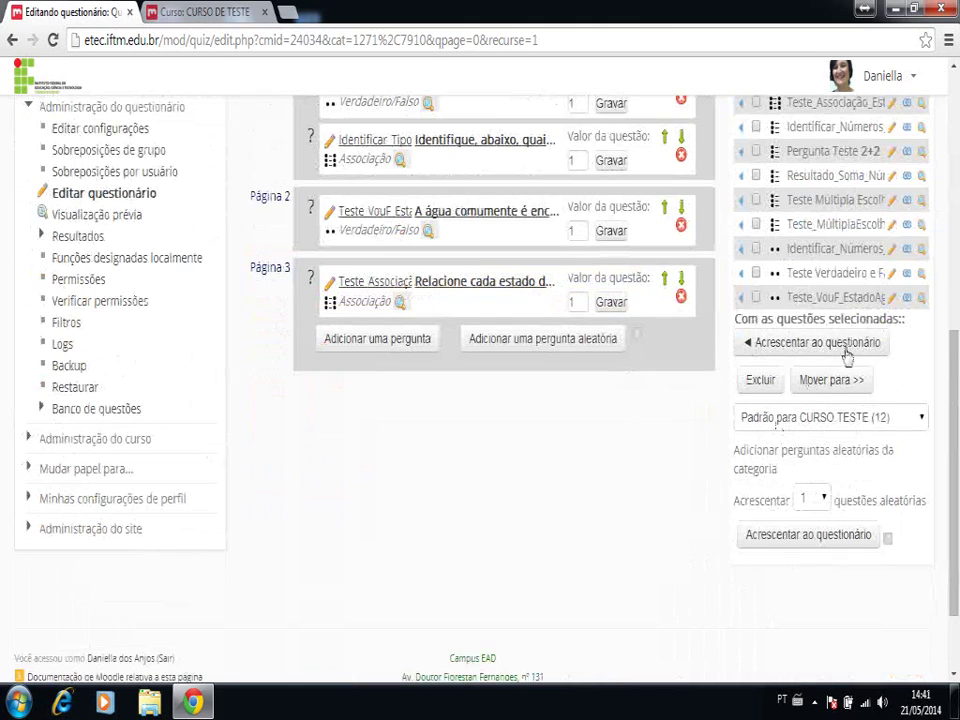
{"action": "scroll", "coordinate": [812, 350], "scroll_direction": "up", "scroll_amount": 2}
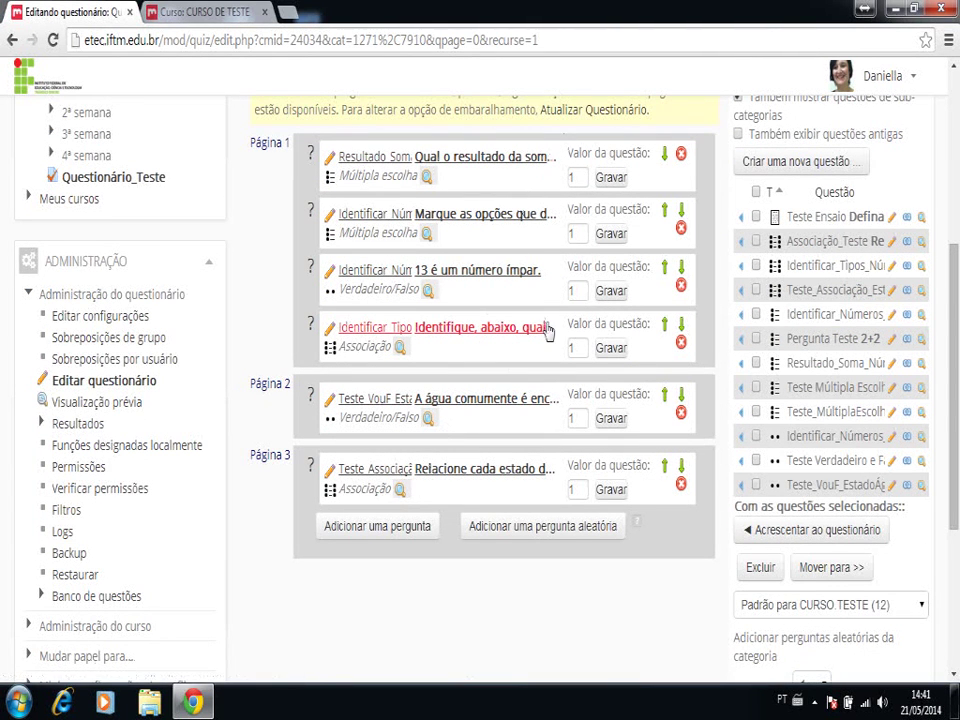
{"action": "scroll", "coordinate": [535, 323], "scroll_direction": "up", "scroll_amount": 1}
{"action": "scroll", "coordinate": [535, 323], "scroll_direction": "up", "scroll_amount": 3}
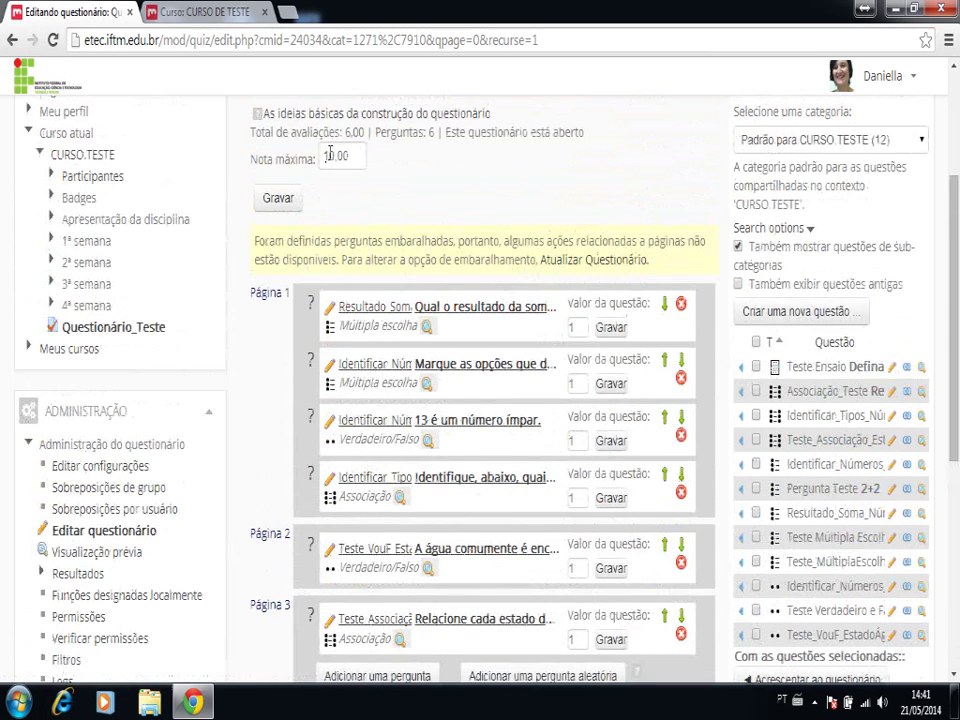
{"action": "left_click", "coordinate": [333, 156]}
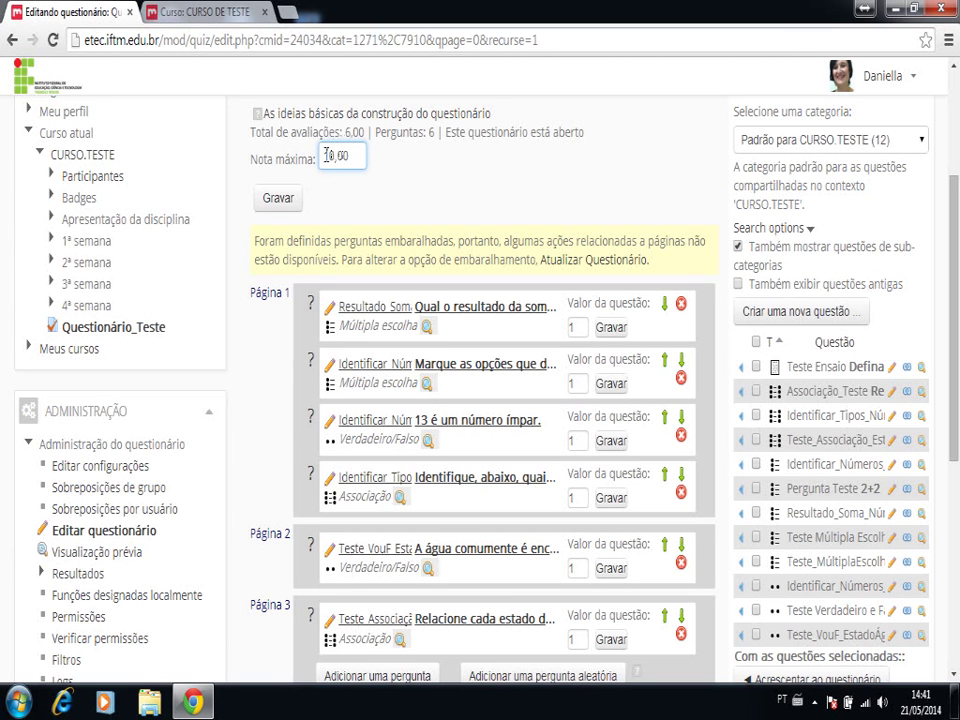
{"action": "left_click", "coordinate": [329, 156]}
{"action": "left_click", "coordinate": [357, 183]}
{"action": "key", "text": "Down"}
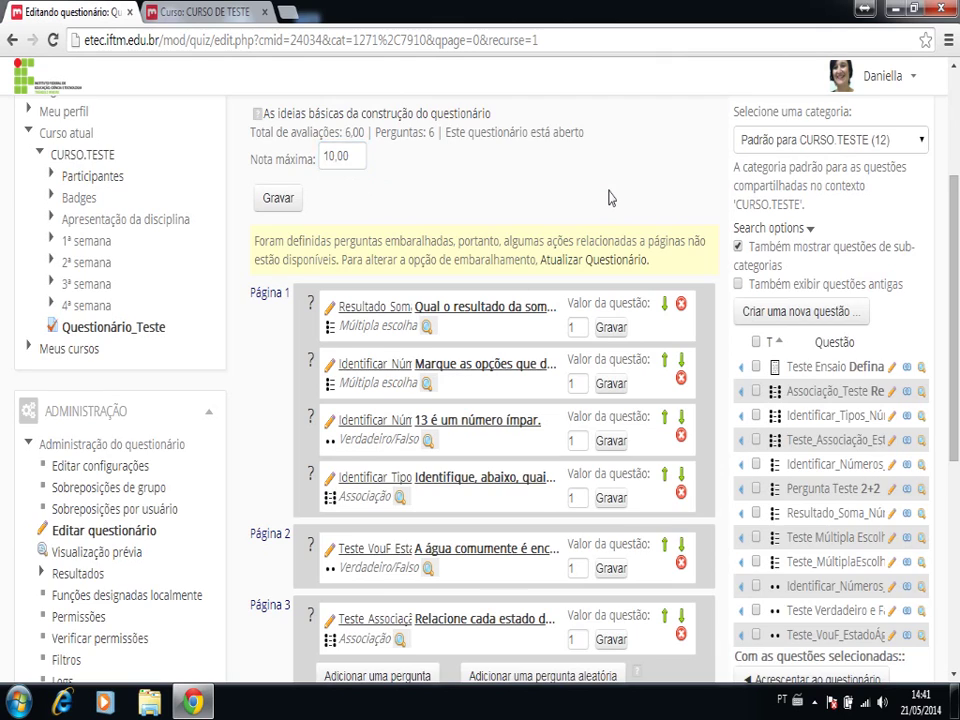
Step: Remove the "Qual o resultado da som..." question from the quiz and save a value of 2 for the "Marque as opções..." question
{"action": "scroll", "coordinate": [610, 197], "scroll_direction": "down", "scroll_amount": 3}
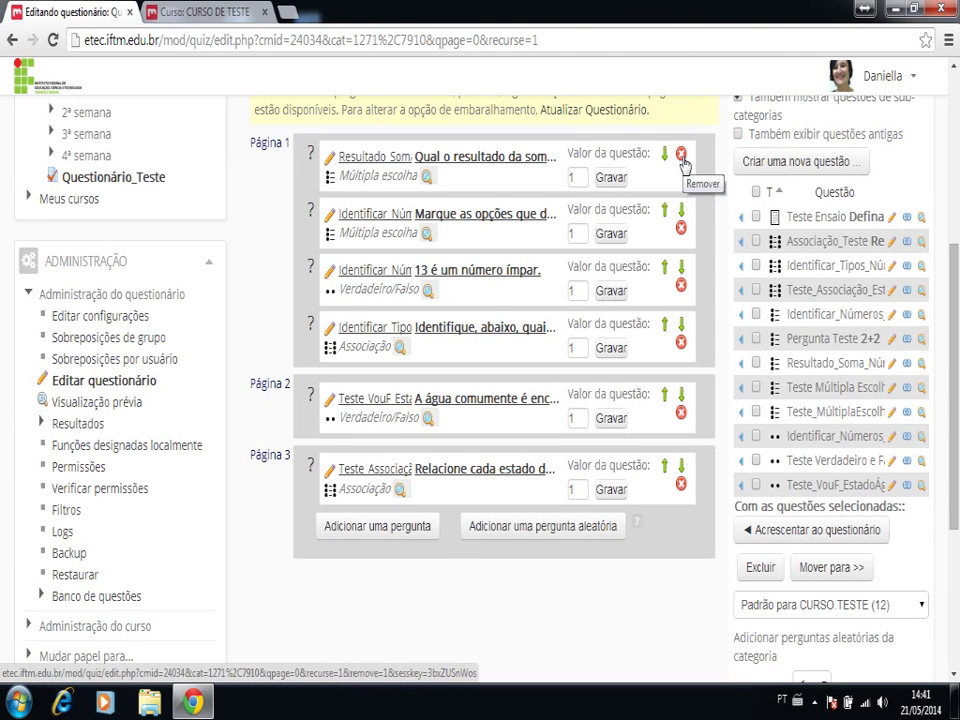
{"action": "left_click", "coordinate": [682, 157]}
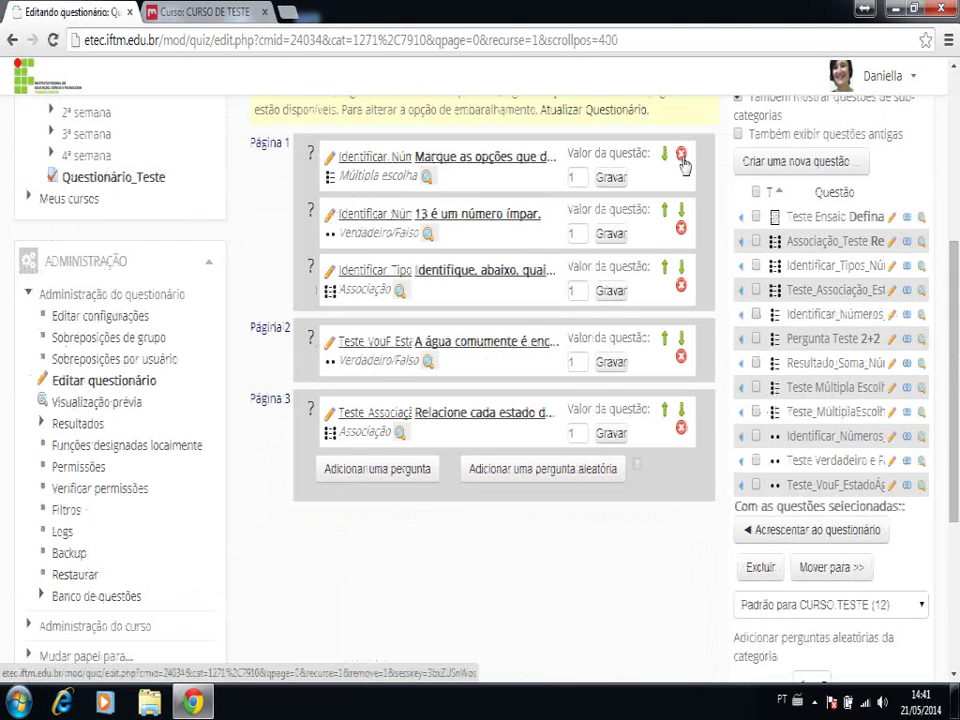
{"action": "left_click", "coordinate": [578, 177]}
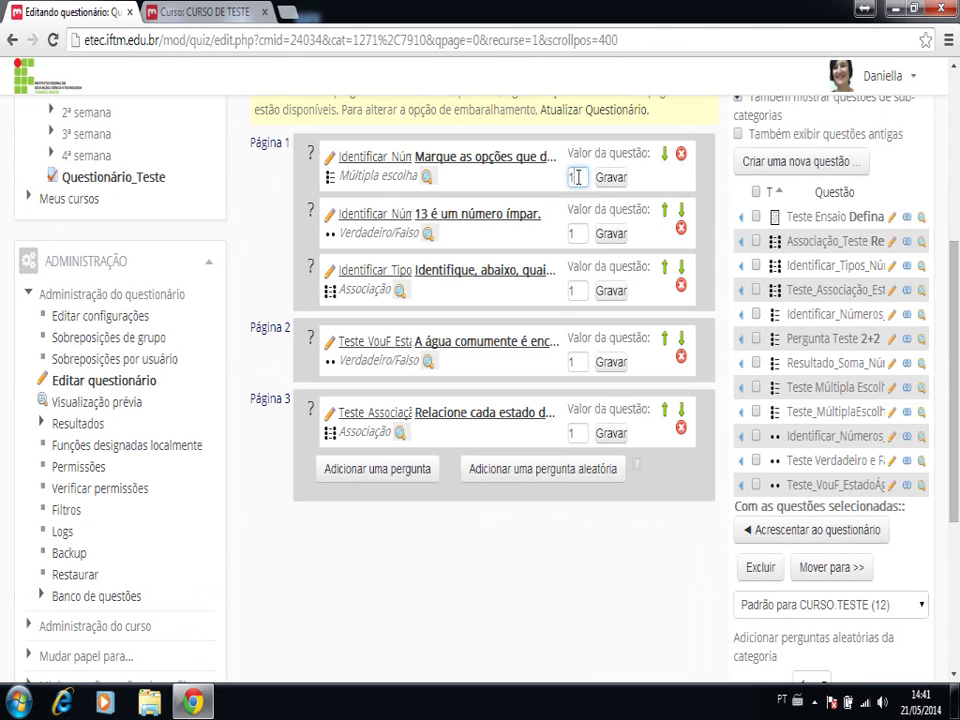
{"action": "type", "text": "2"}
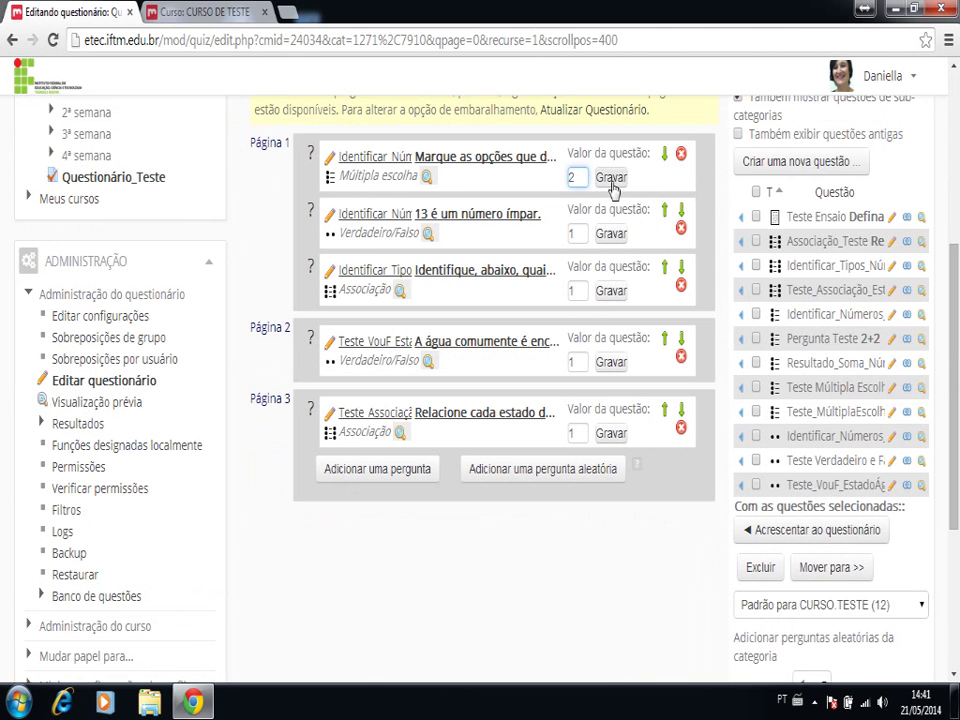
{"action": "left_click", "coordinate": [613, 179]}
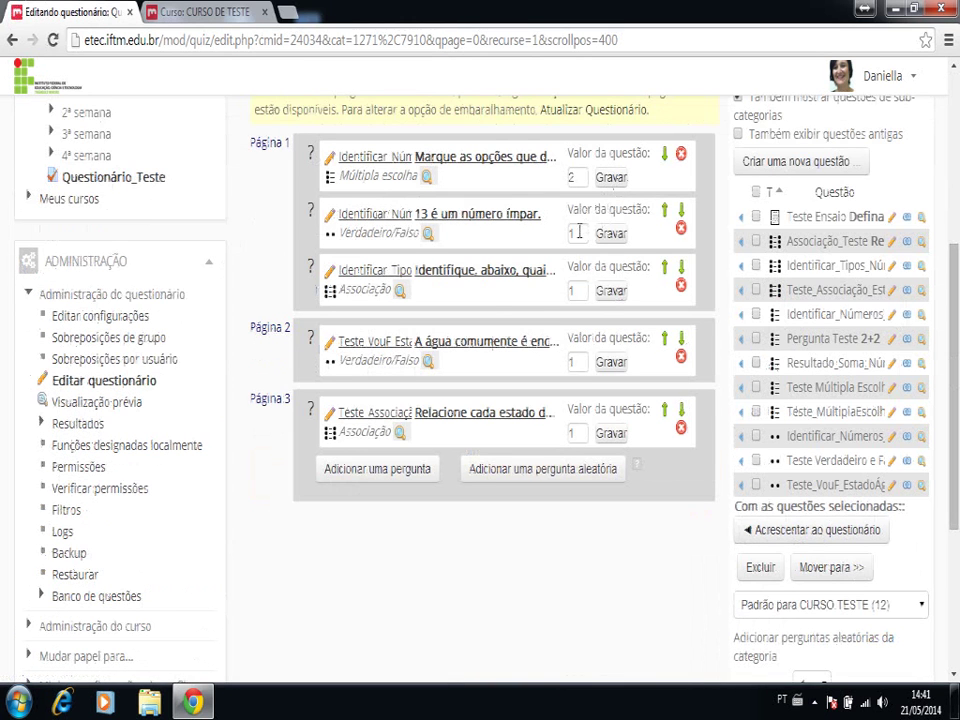
Step: Save a value of 2 for both the "13 é um número ímpar." and the "Identifique, abaixo..." questions
{"action": "left_click", "coordinate": [581, 231]}
{"action": "type", "text": "2"}
{"action": "left_click", "coordinate": [607, 237]}
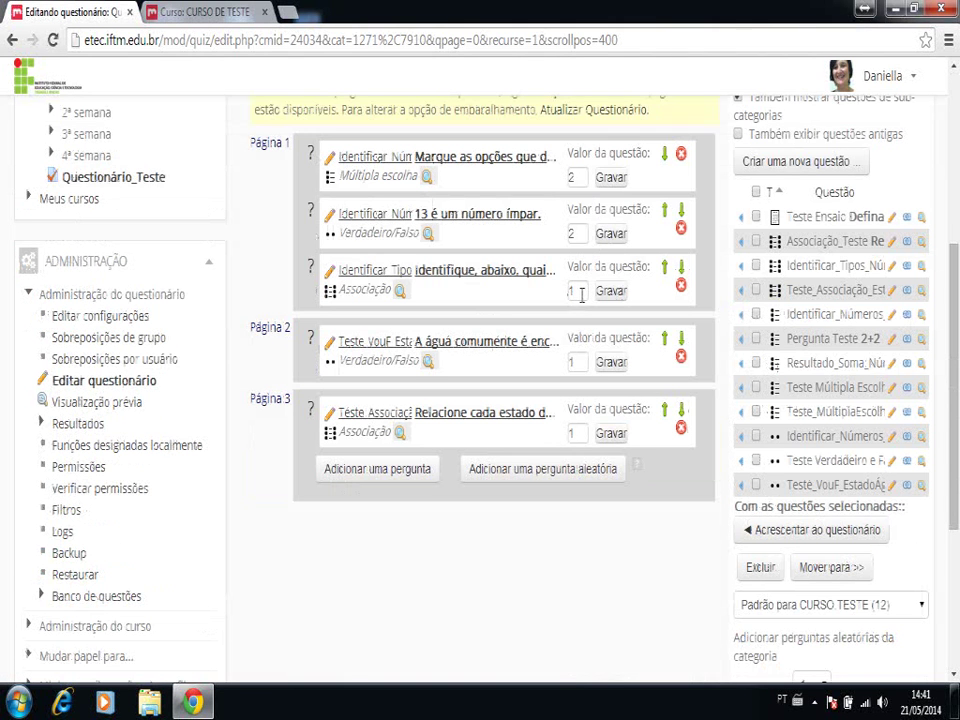
{"action": "left_click", "coordinate": [581, 295]}
{"action": "type", "text": "2"}
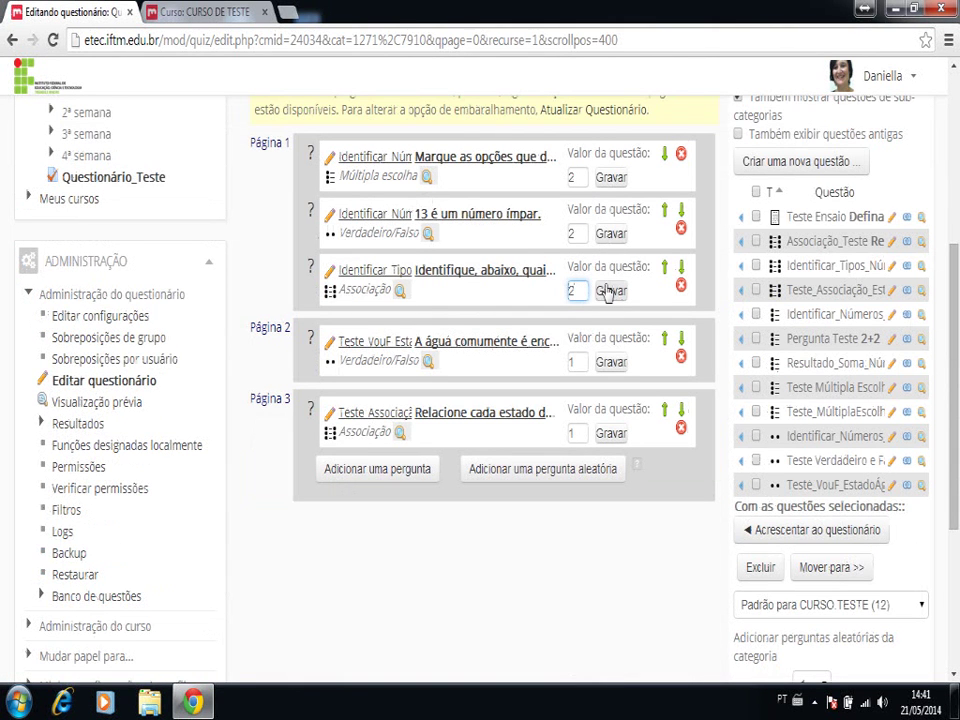
{"action": "left_click", "coordinate": [609, 293]}
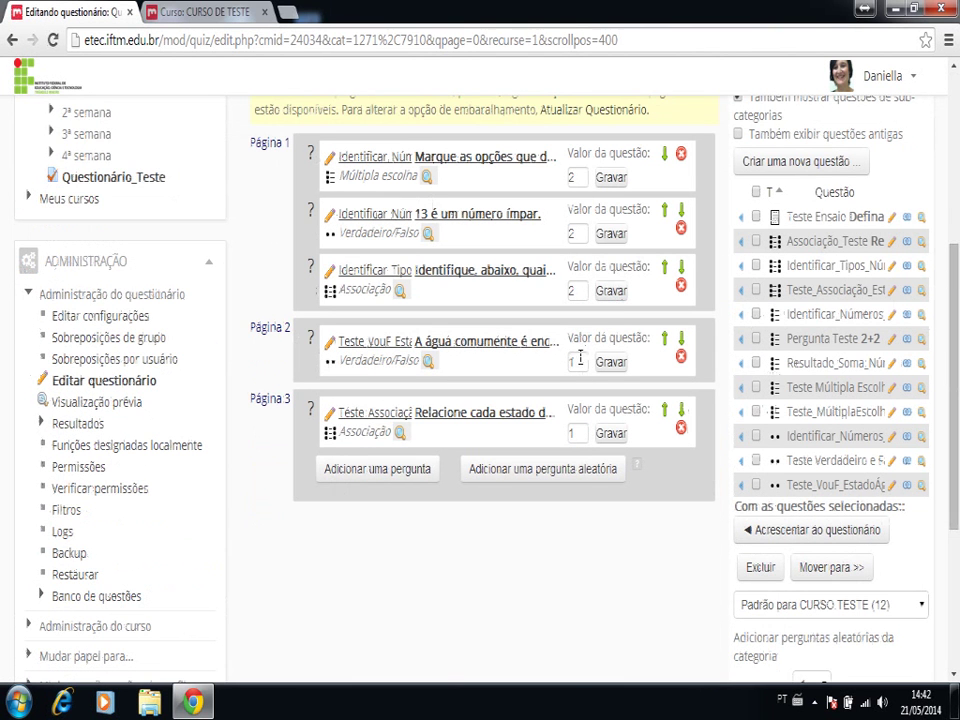
Step: Save a value of 1 for the "13 é um número ímpar." question and 3 for the "Identifique, abaixo..." question
{"action": "left_click", "coordinate": [575, 361]}
{"action": "left_click", "coordinate": [576, 290]}
{"action": "left_click", "coordinate": [576, 234]}
{"action": "key", "text": "BackSpace"}
{"action": "type", "text": "1"}
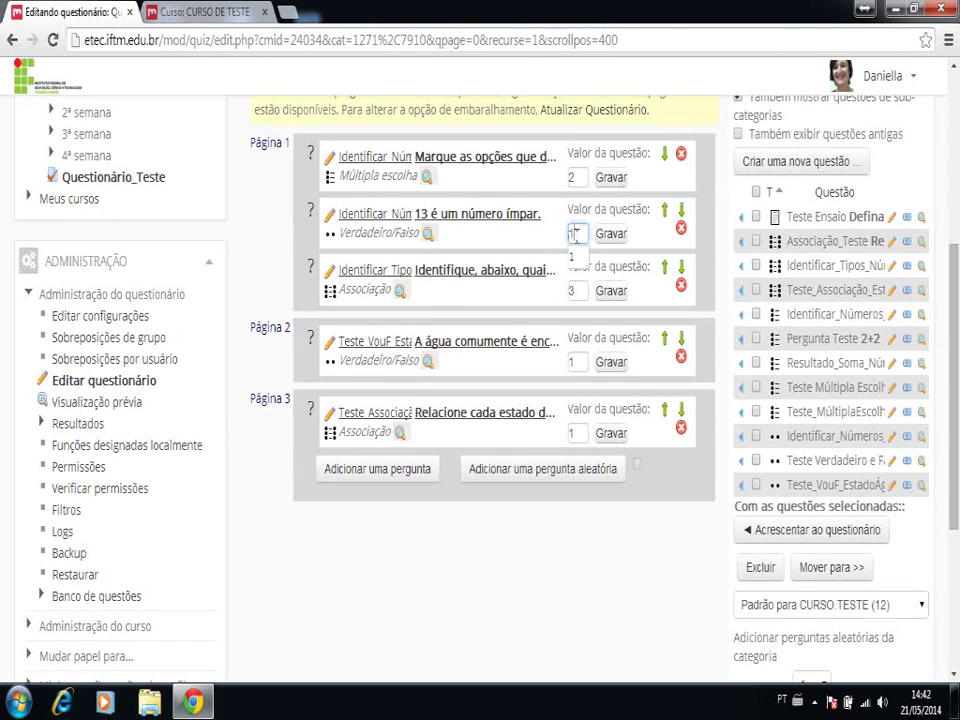
{"action": "left_click", "coordinate": [613, 235]}
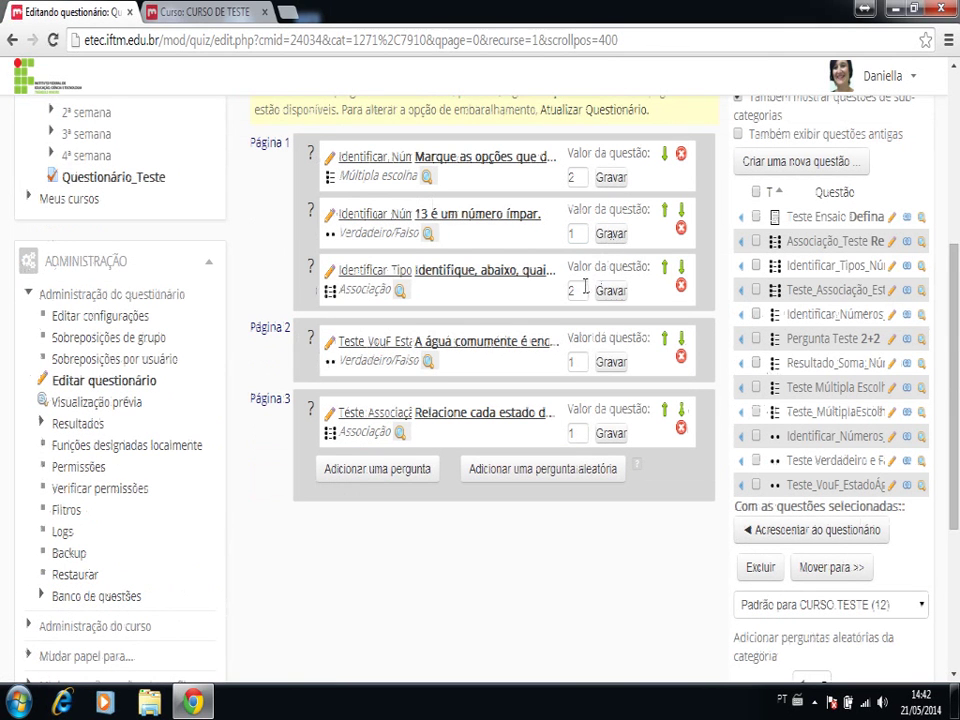
{"action": "left_click", "coordinate": [578, 290]}
{"action": "left_click", "coordinate": [616, 297]}
Step: Save a value of 2 for the "A água comumente..." and "Relacione cada estado..." questions, and save the quiz's maximum grade of 10.00
{"action": "left_click", "coordinate": [579, 364]}
{"action": "type", "text": "2"}
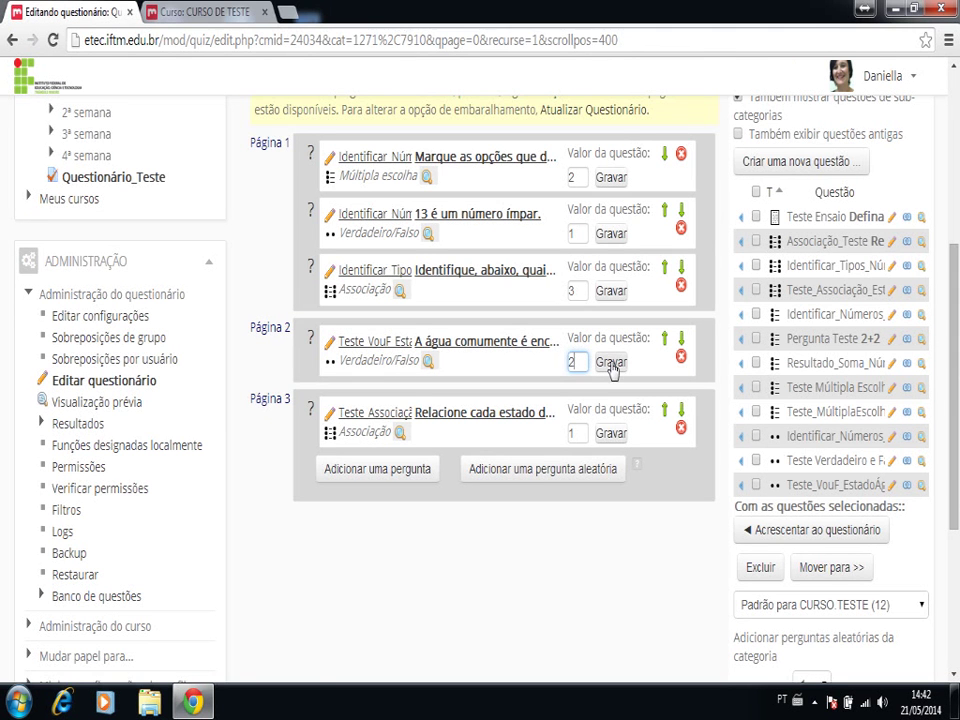
{"action": "left_click", "coordinate": [611, 364]}
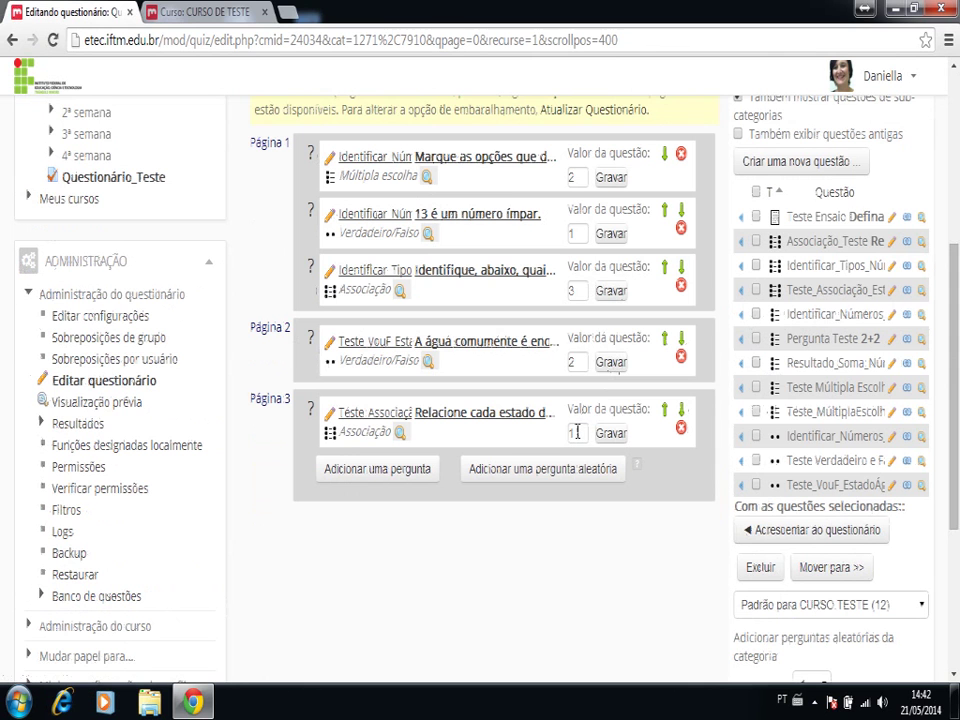
{"action": "left_click", "coordinate": [577, 432]}
{"action": "key", "text": "BackSpace"}
{"action": "type", "text": "2"}
{"action": "left_click", "coordinate": [611, 436]}
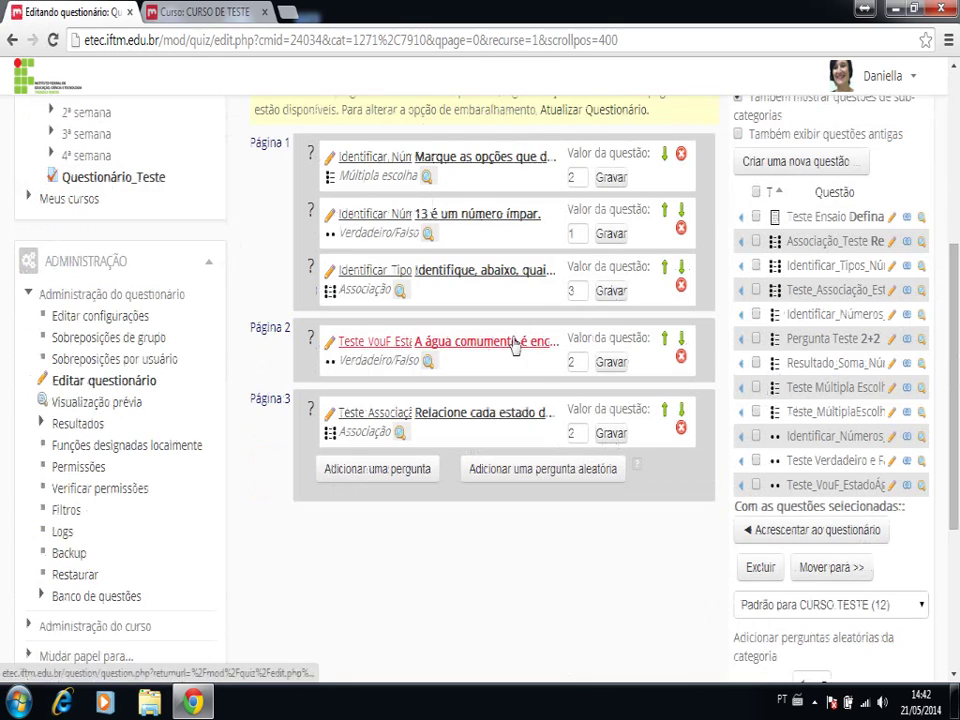
{"action": "scroll", "coordinate": [514, 343], "scroll_direction": "up", "scroll_amount": 3}
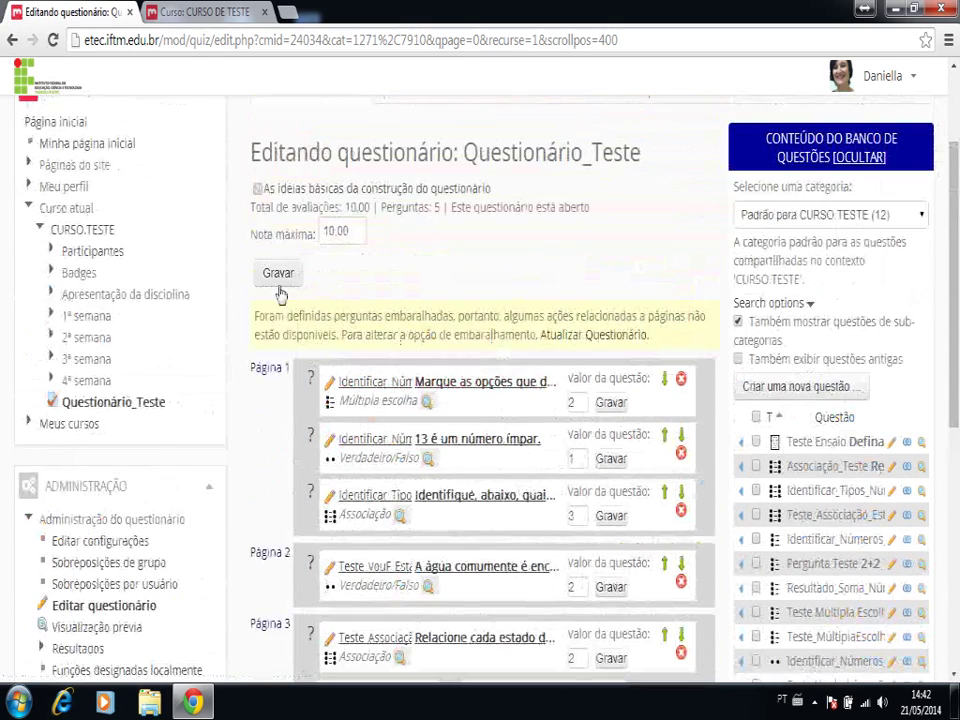
{"action": "left_click", "coordinate": [280, 279]}
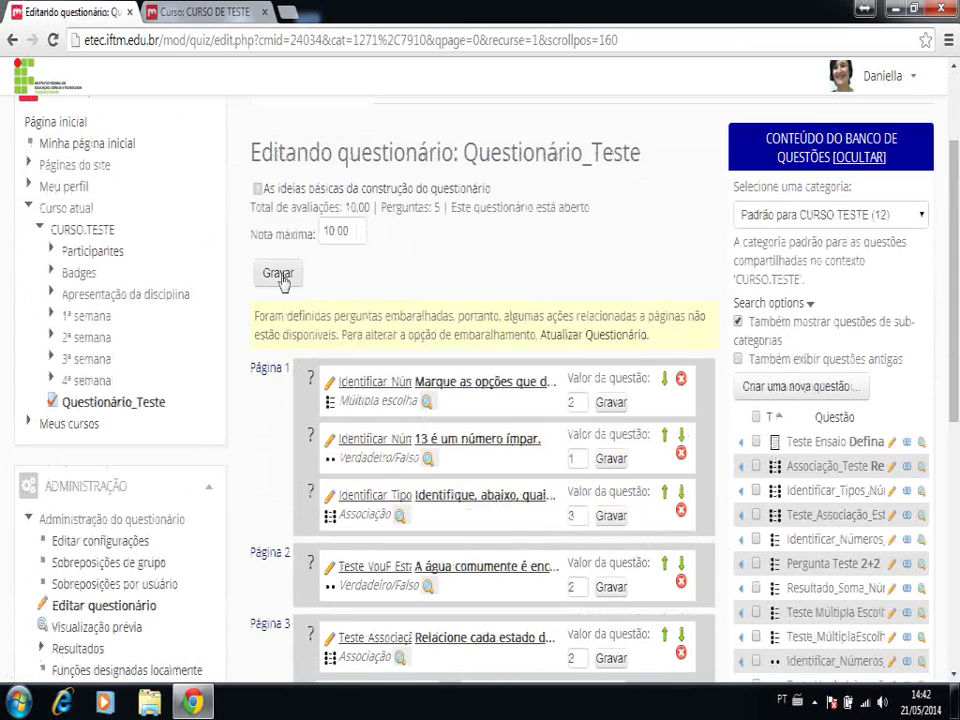
Step: Start the quiz preview and check question 1 with the answers Par for 4, Primo for 13 and Ímpar for 9
{"action": "scroll", "coordinate": [283, 280], "scroll_direction": "down", "scroll_amount": 3}
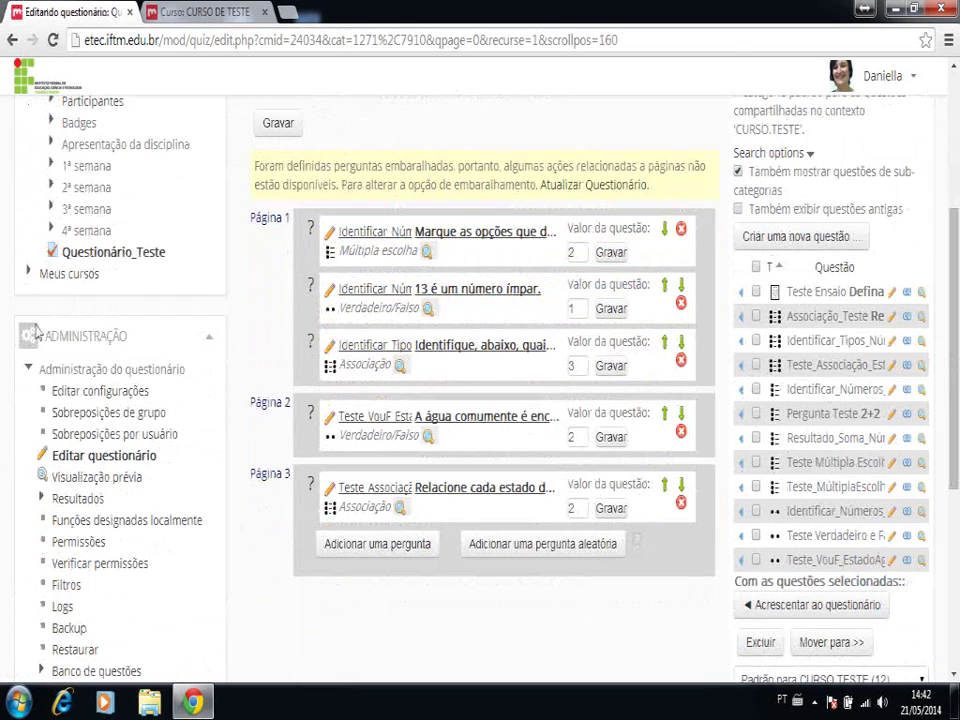
{"action": "left_click", "coordinate": [106, 479]}
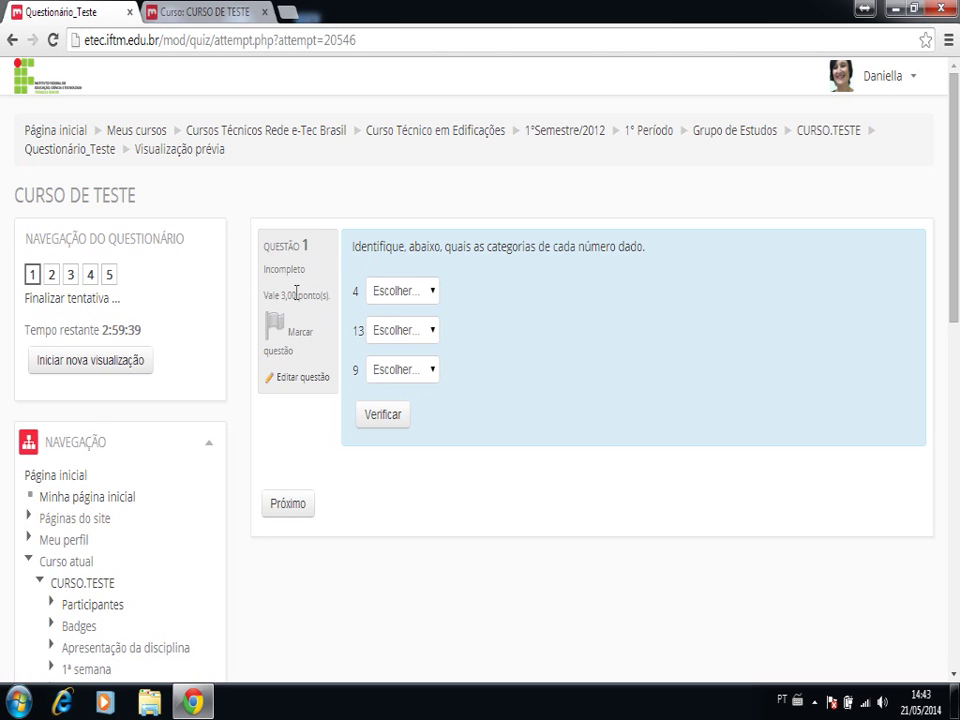
{"action": "left_click", "coordinate": [433, 295]}
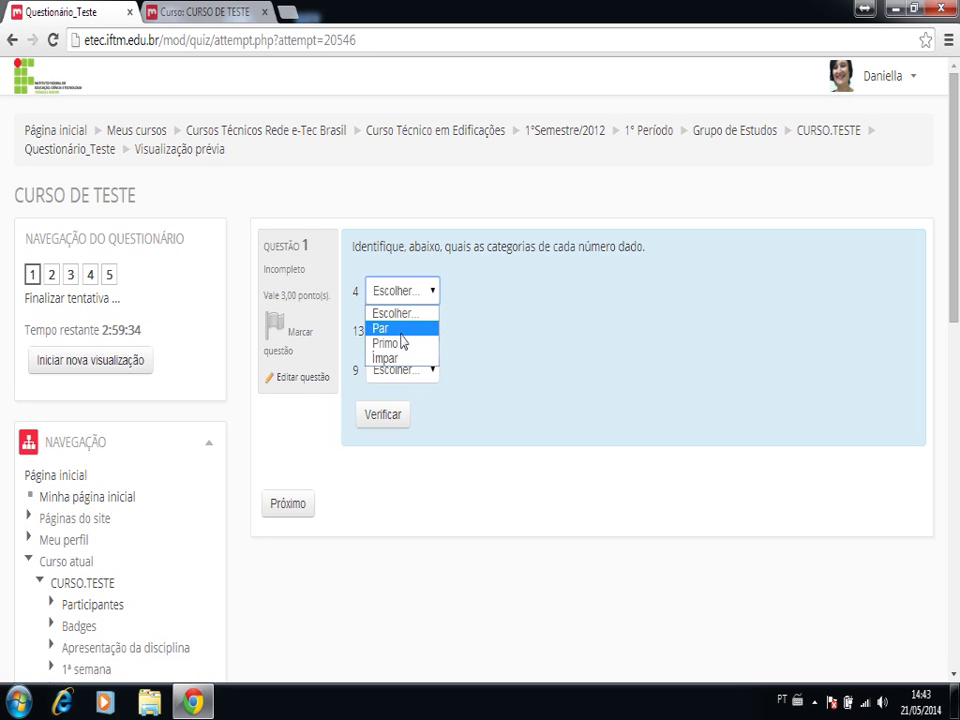
{"action": "left_click", "coordinate": [401, 335]}
{"action": "left_click", "coordinate": [430, 331]}
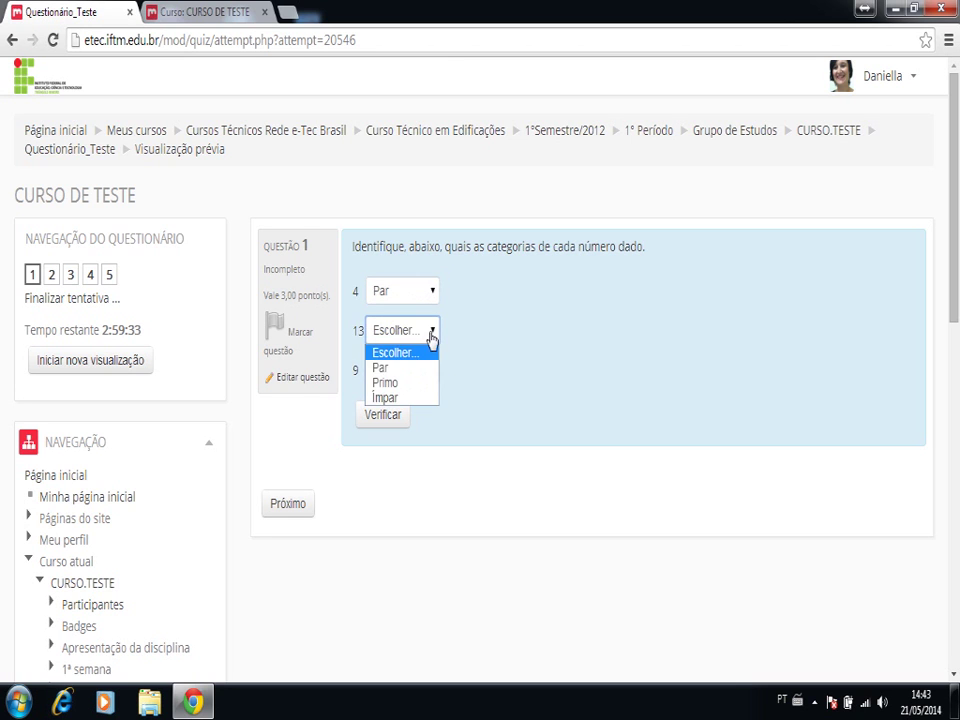
{"action": "left_click", "coordinate": [406, 388]}
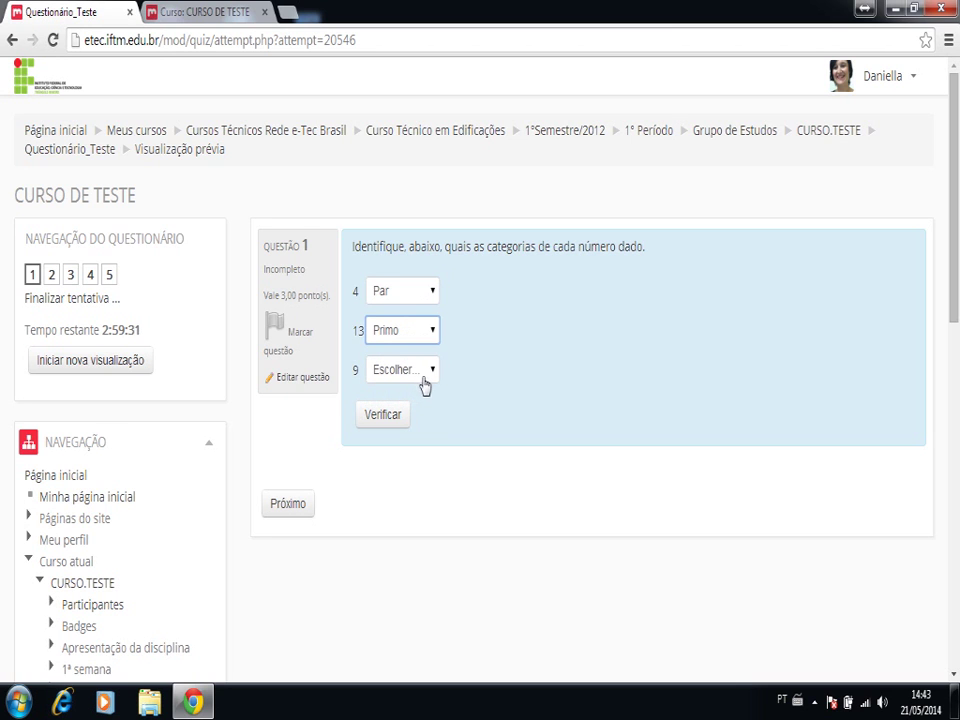
{"action": "left_click", "coordinate": [430, 374]}
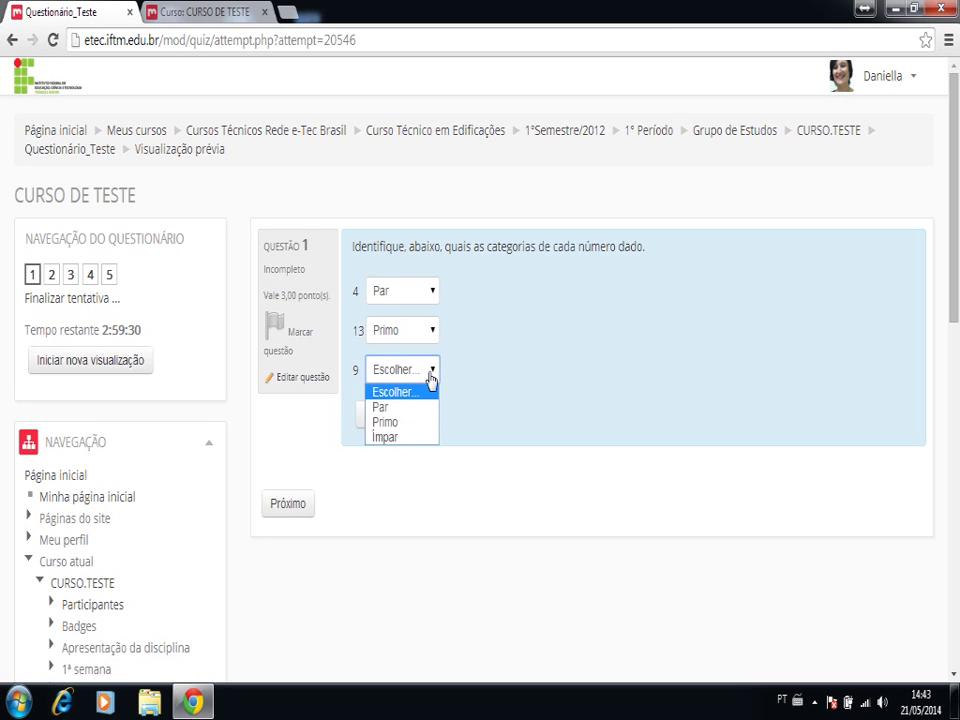
{"action": "left_click", "coordinate": [390, 438]}
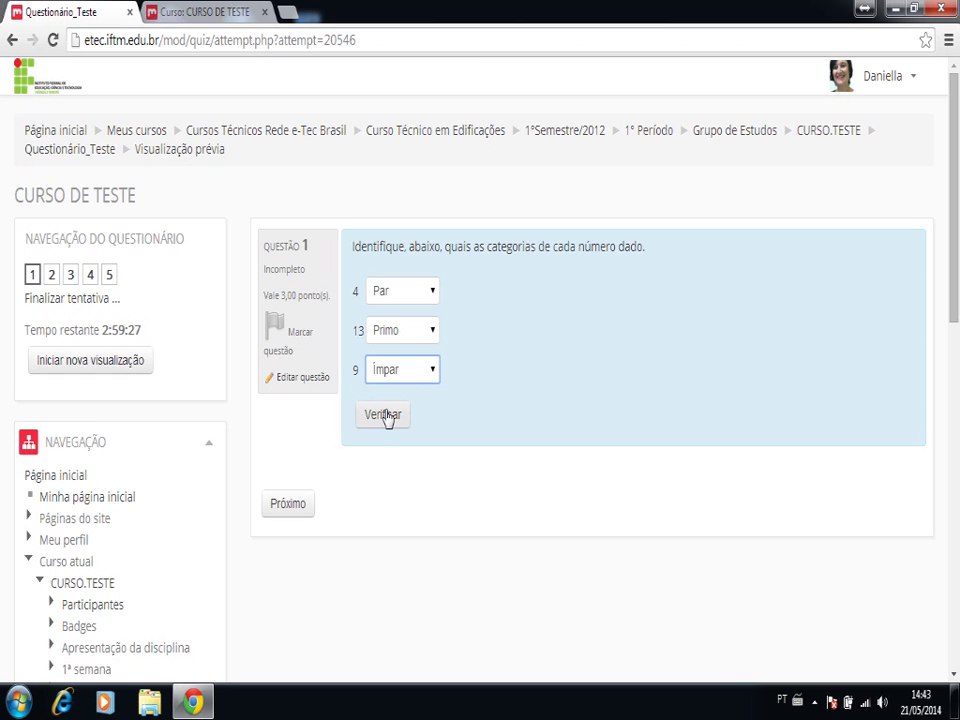
{"action": "left_click", "coordinate": [386, 416]}
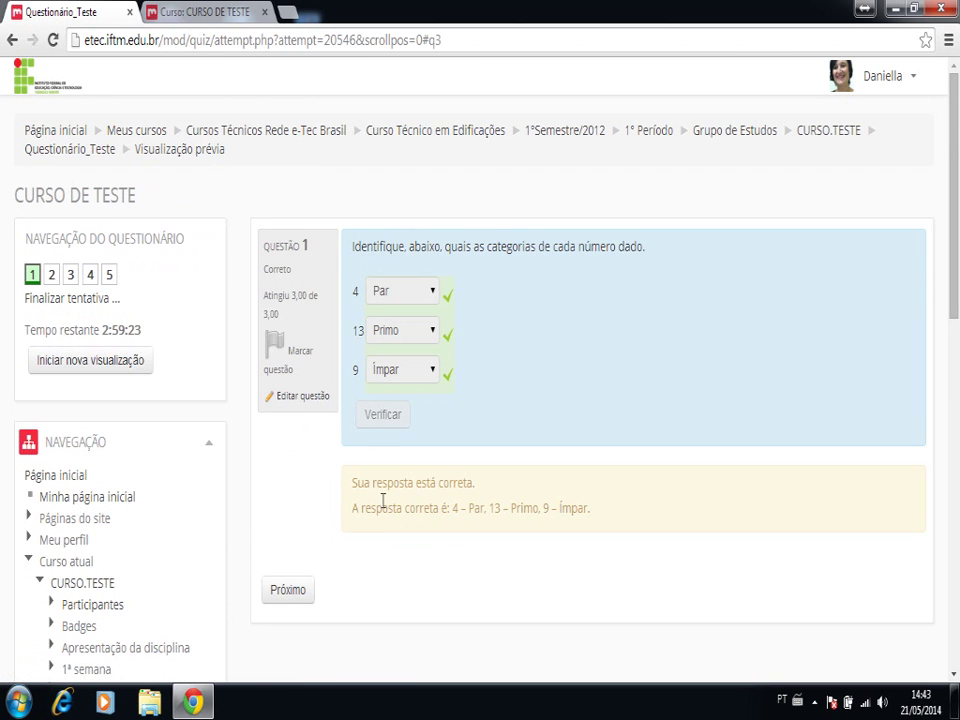
Step: Check question 2 with Sólido for the ice cube, Gasoso for the drinking water and Líquido for the steam from boiling water
{"action": "left_click", "coordinate": [290, 589]}
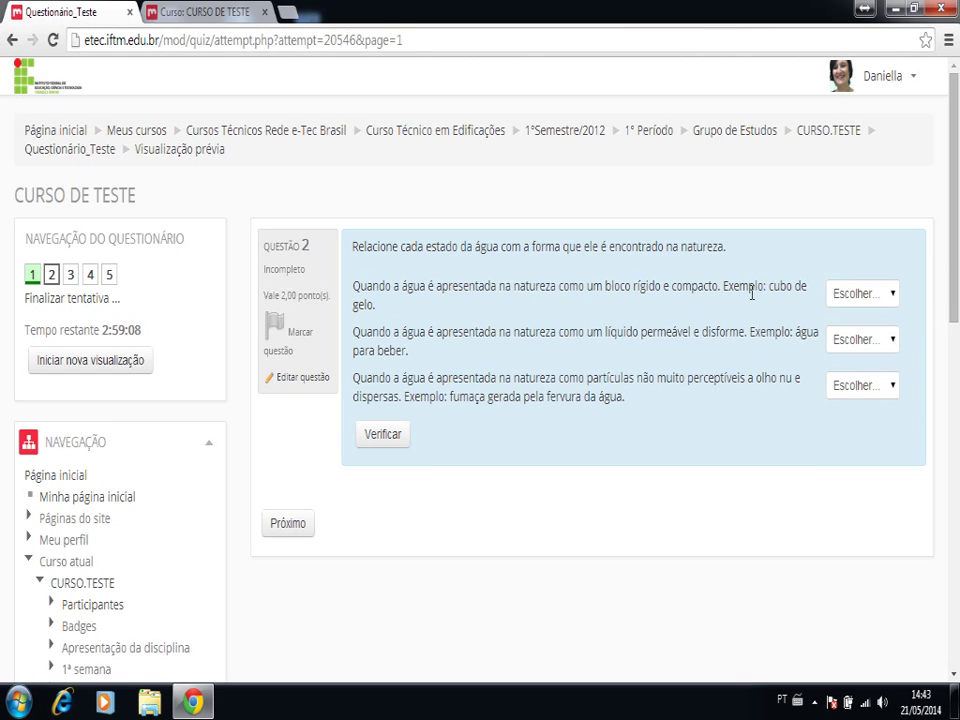
{"action": "left_click", "coordinate": [897, 309]}
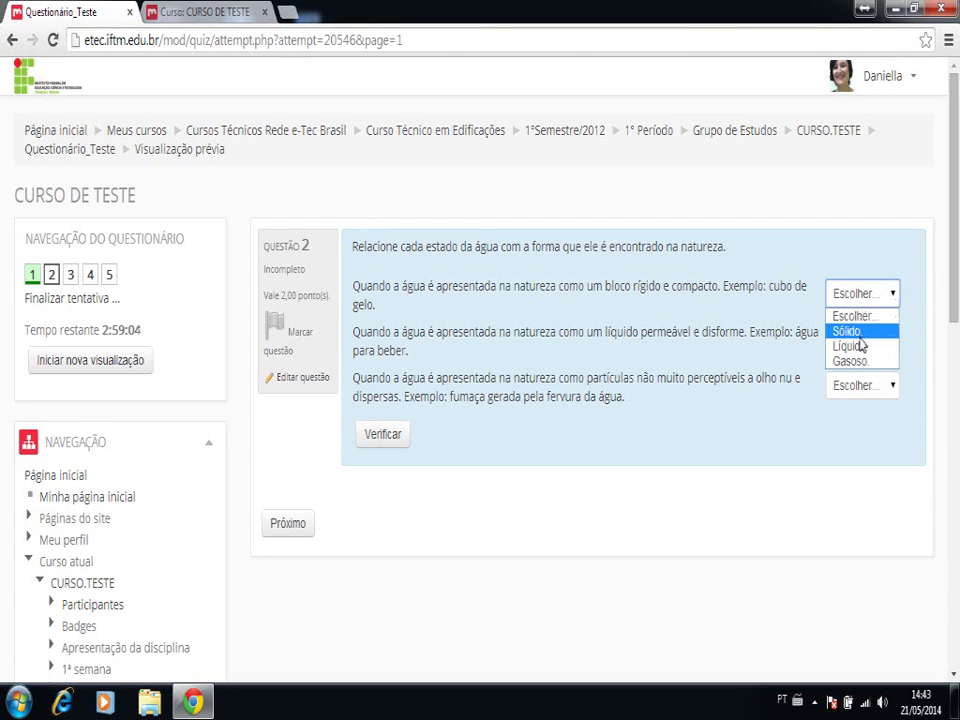
{"action": "left_click", "coordinate": [861, 333]}
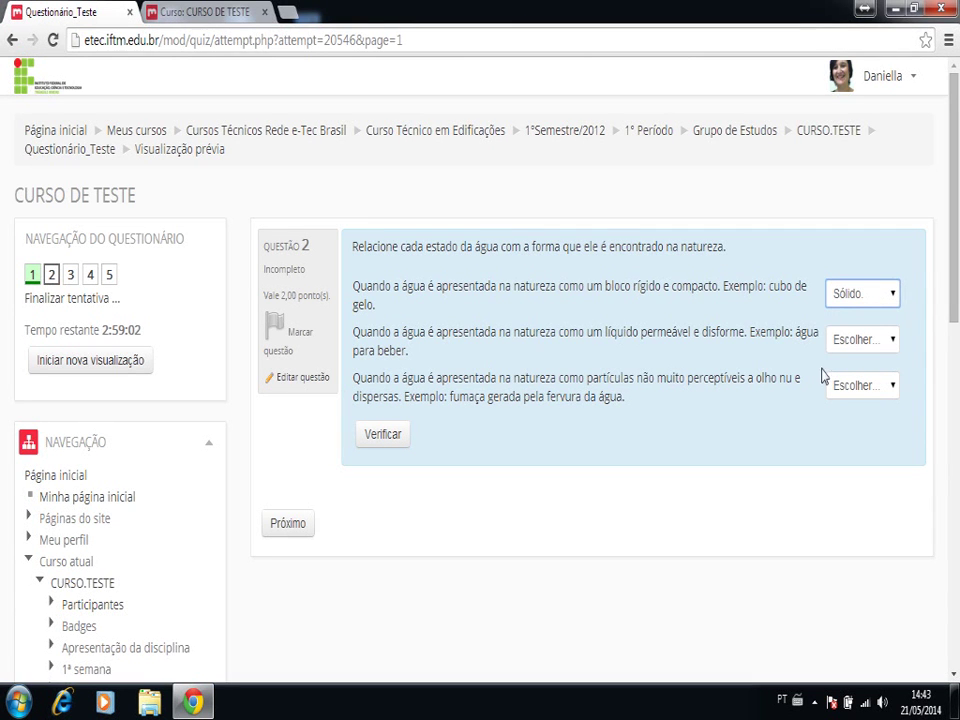
{"action": "left_click", "coordinate": [892, 345]}
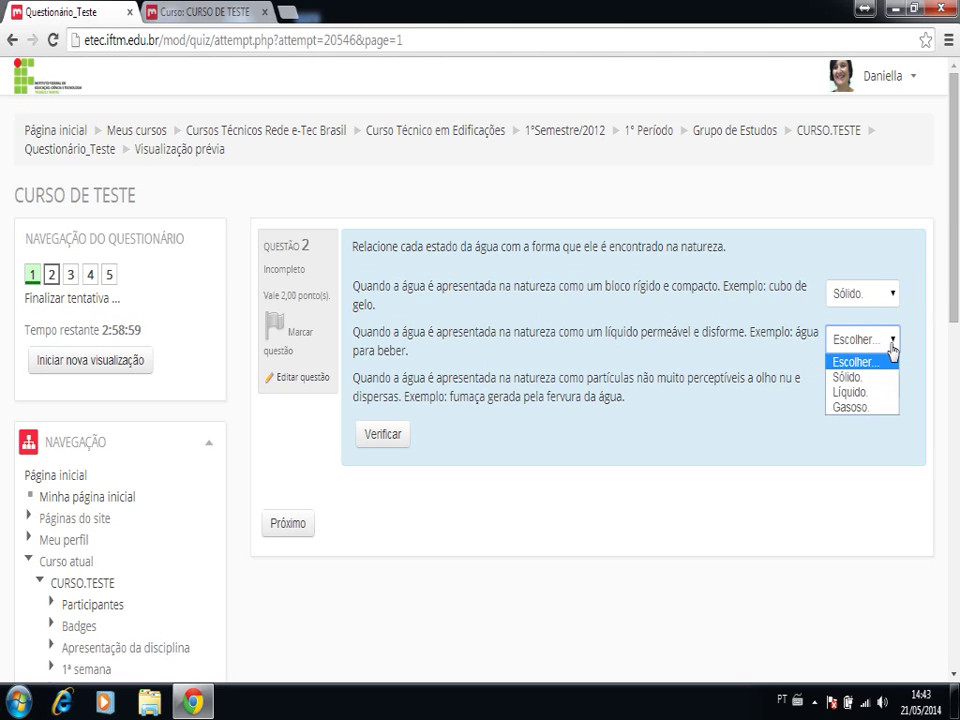
{"action": "left_click", "coordinate": [861, 408]}
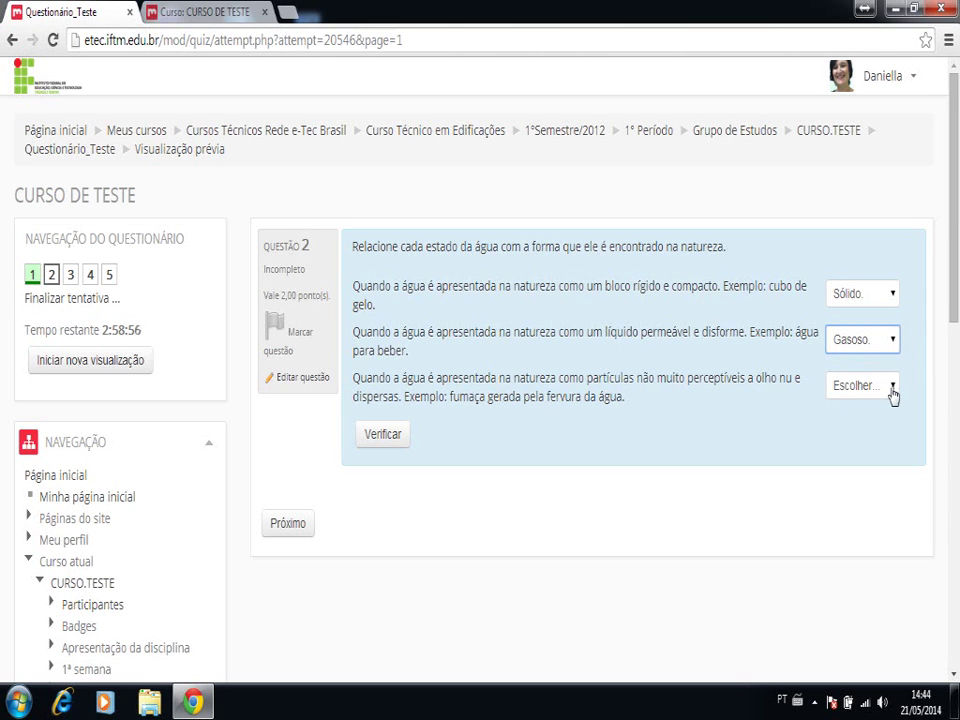
{"action": "left_click", "coordinate": [893, 390]}
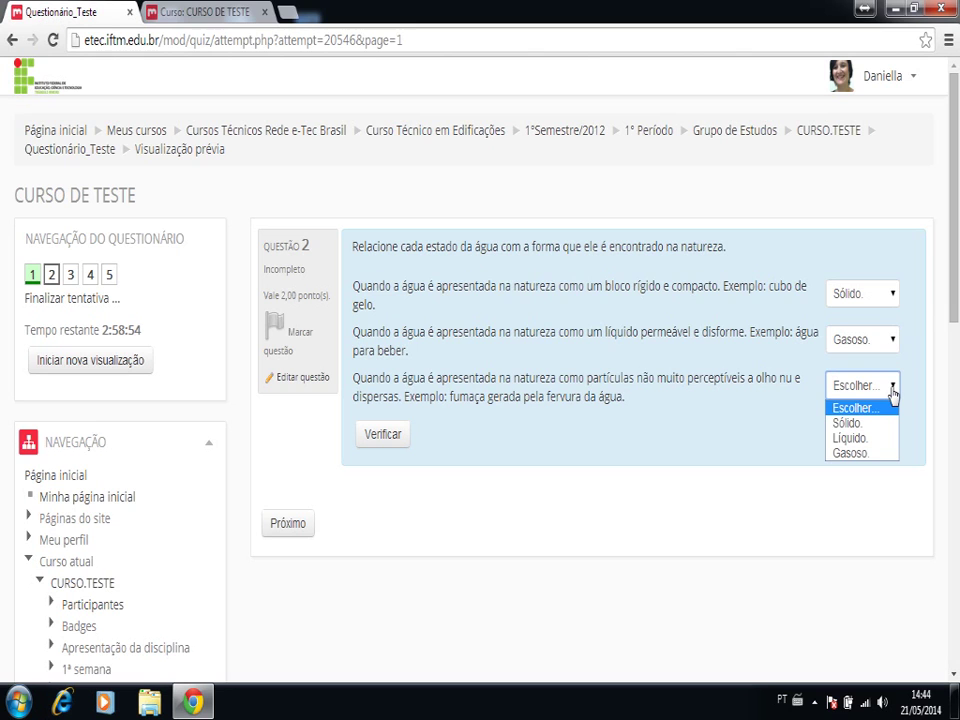
{"action": "left_click", "coordinate": [856, 439]}
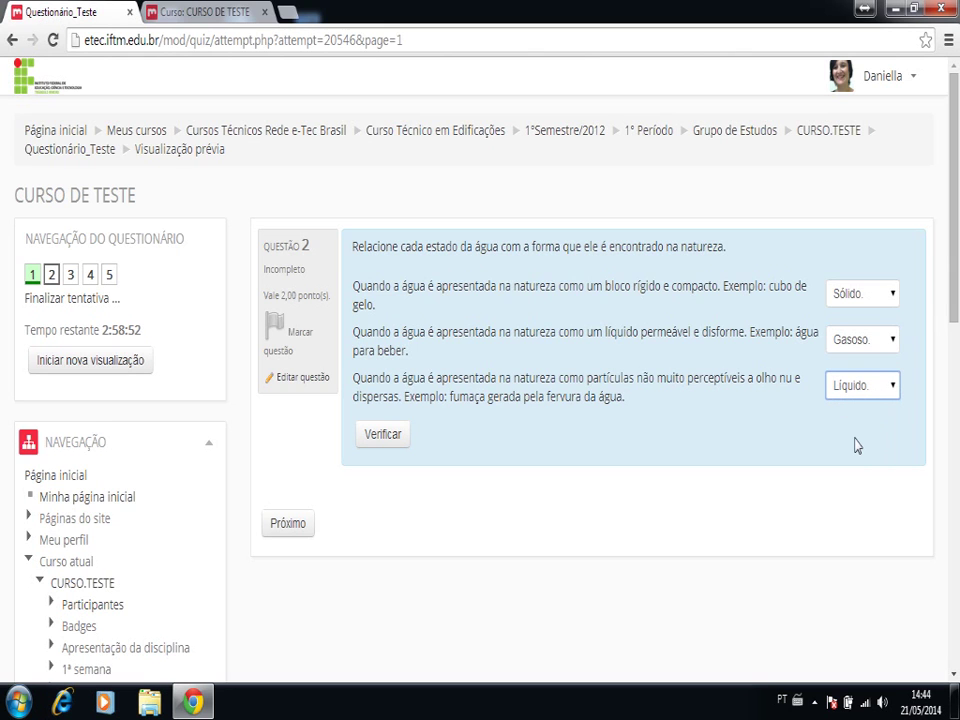
{"action": "left_click", "coordinate": [385, 435]}
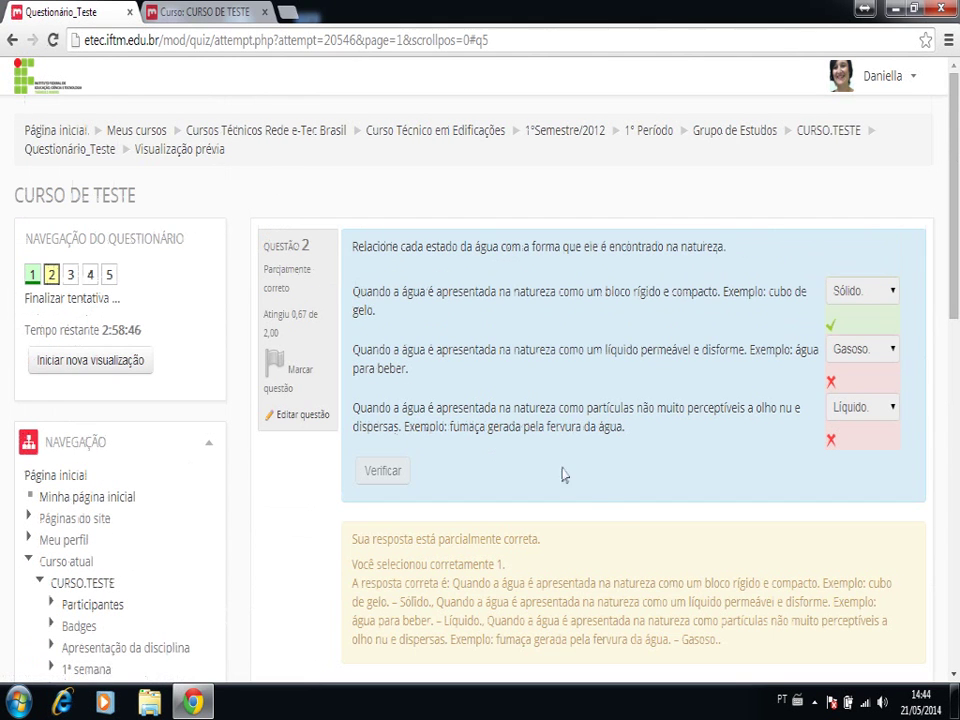
{"action": "scroll", "coordinate": [613, 512], "scroll_direction": "down", "scroll_amount": 1}
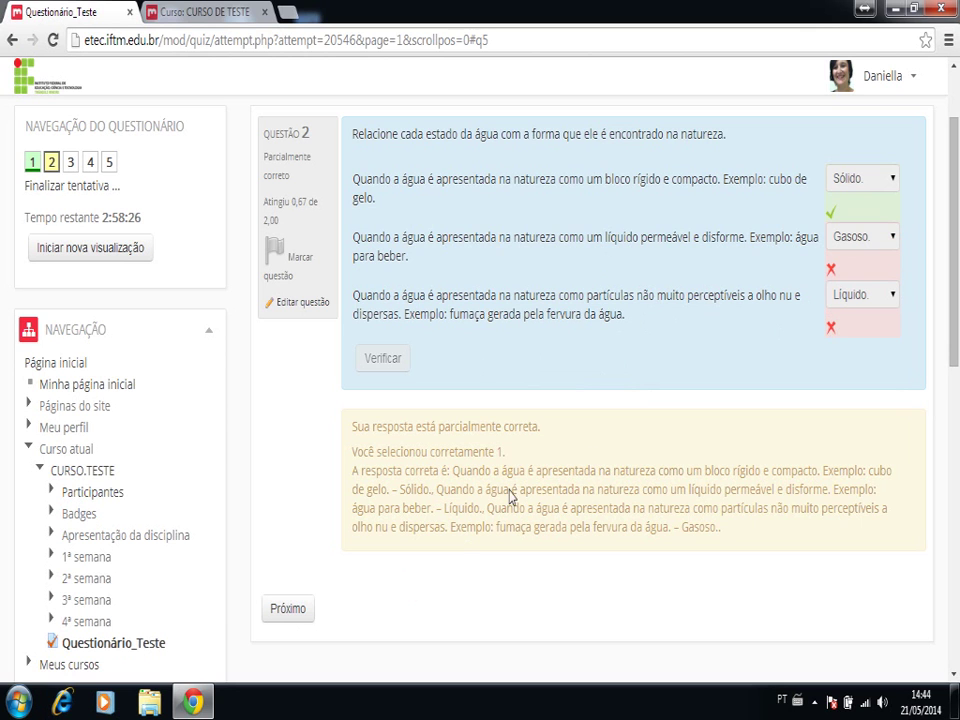
Step: Go to question 3, "13 é um número ímpar.", and check the answer Verdadeiro
{"action": "left_click", "coordinate": [288, 609]}
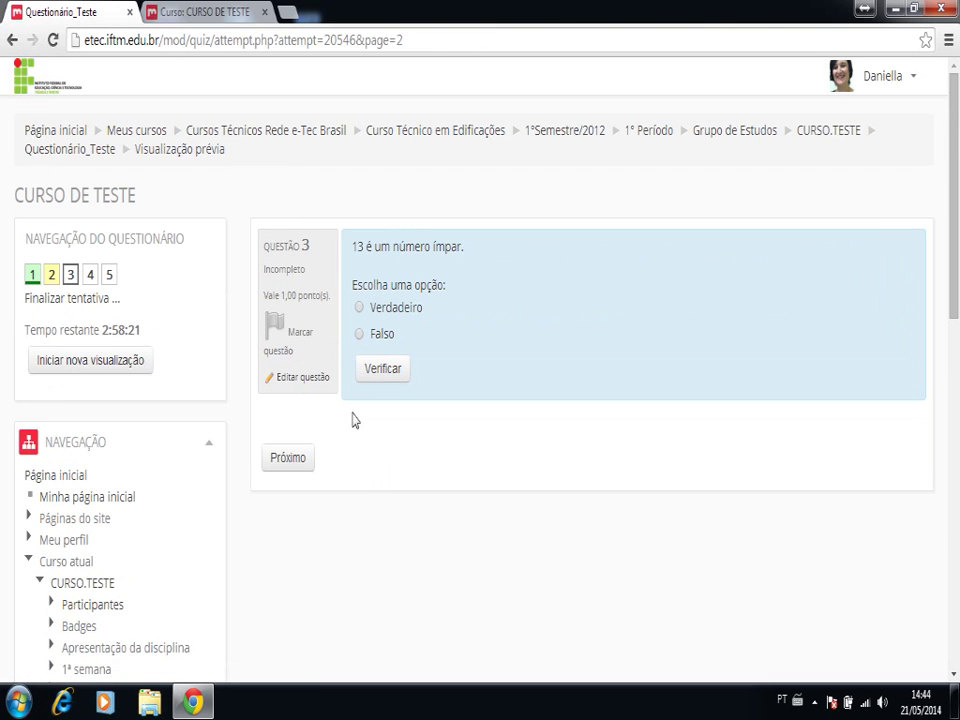
{"action": "left_click", "coordinate": [360, 309]}
{"action": "left_click", "coordinate": [384, 372]}
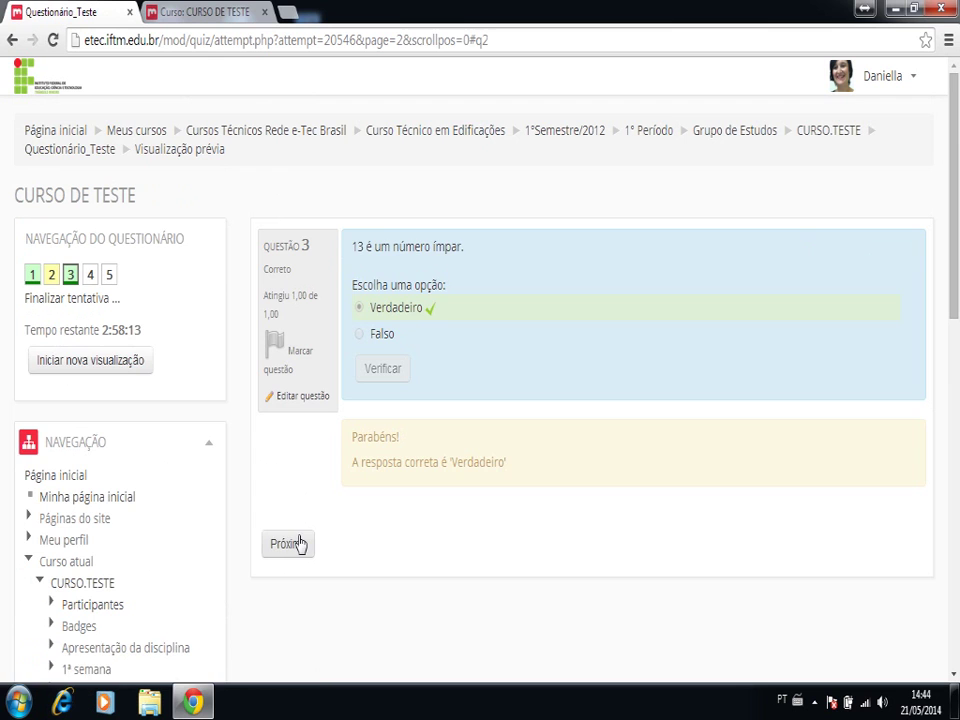
Step: Check question 4 on prime numbers with only options 13 and 17 marked, and highlight the score obtained
{"action": "left_click", "coordinate": [290, 545]}
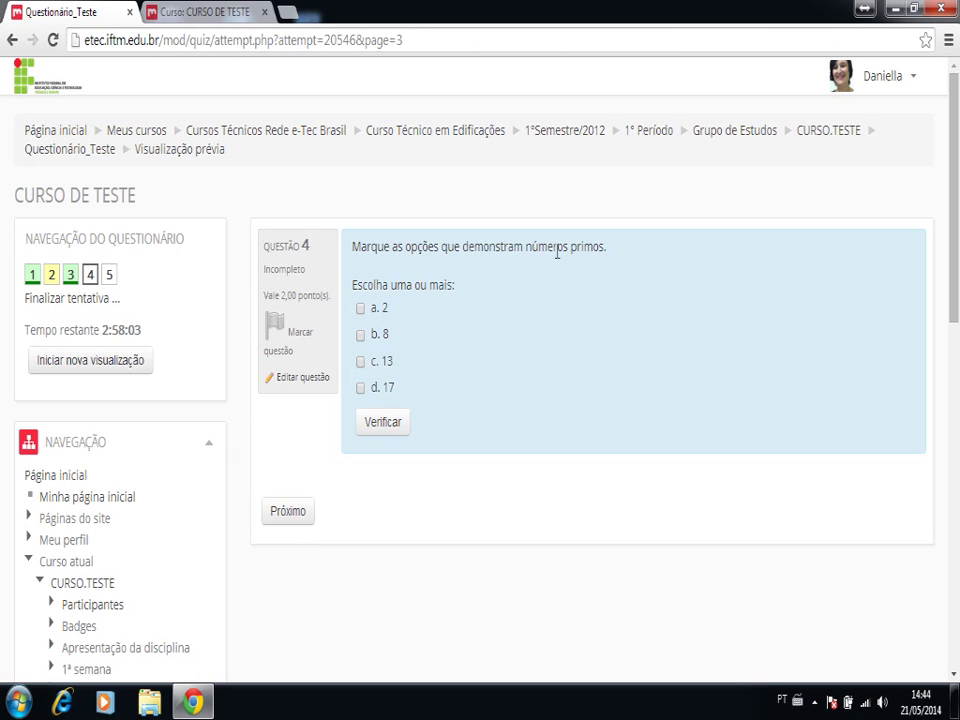
{"action": "left_click", "coordinate": [362, 362]}
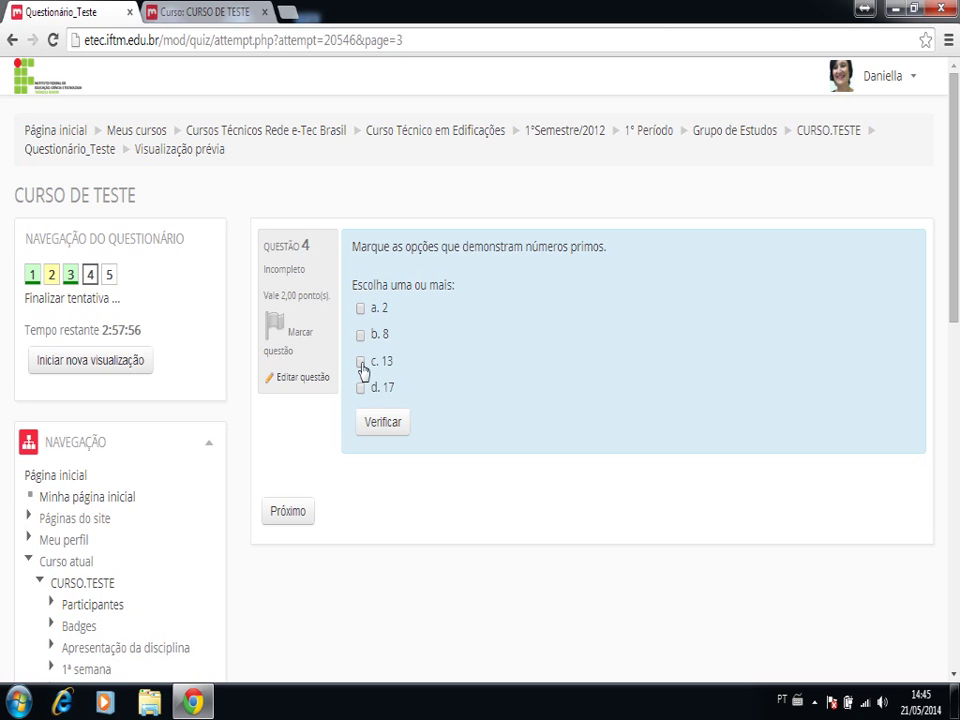
{"action": "left_click", "coordinate": [390, 423]}
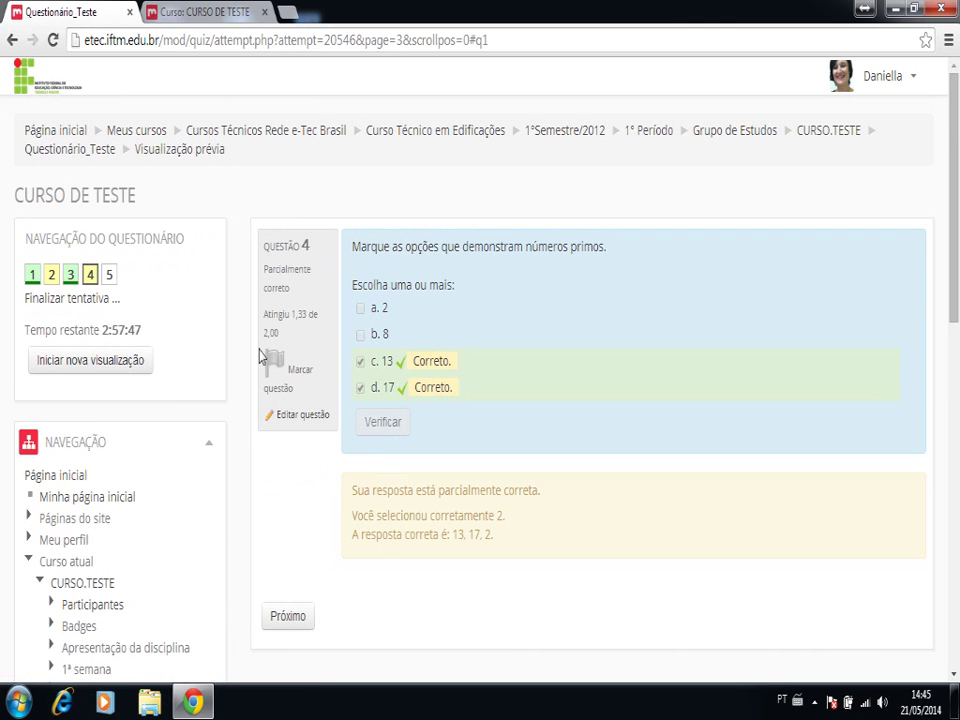
{"action": "left_click_drag", "start_coordinate": [265, 313], "coordinate": [301, 328]}
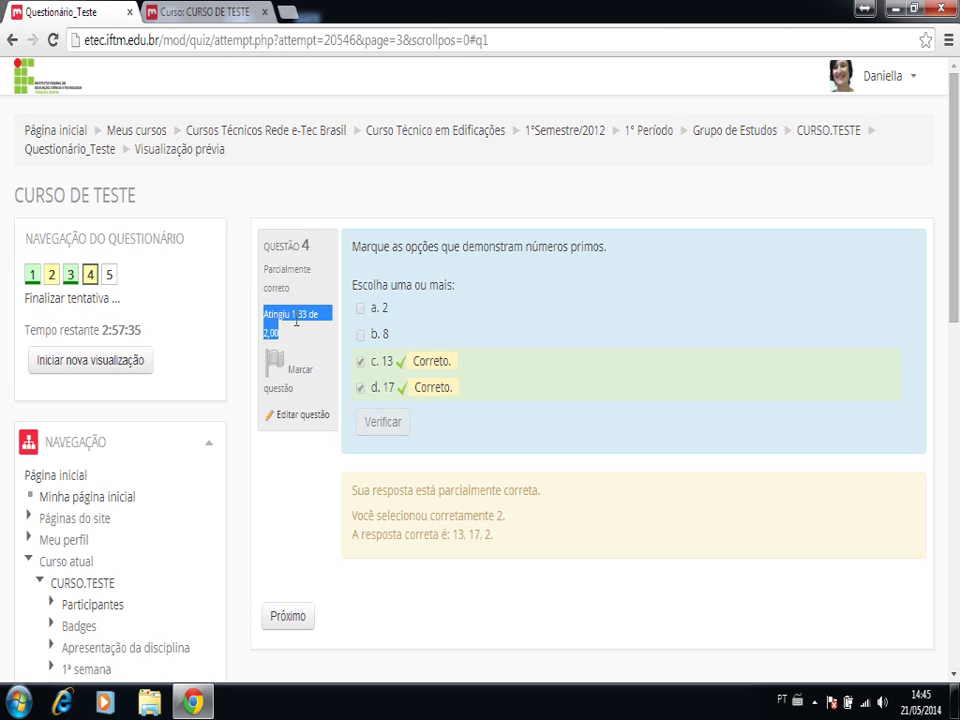
{"action": "left_click", "coordinate": [290, 337]}
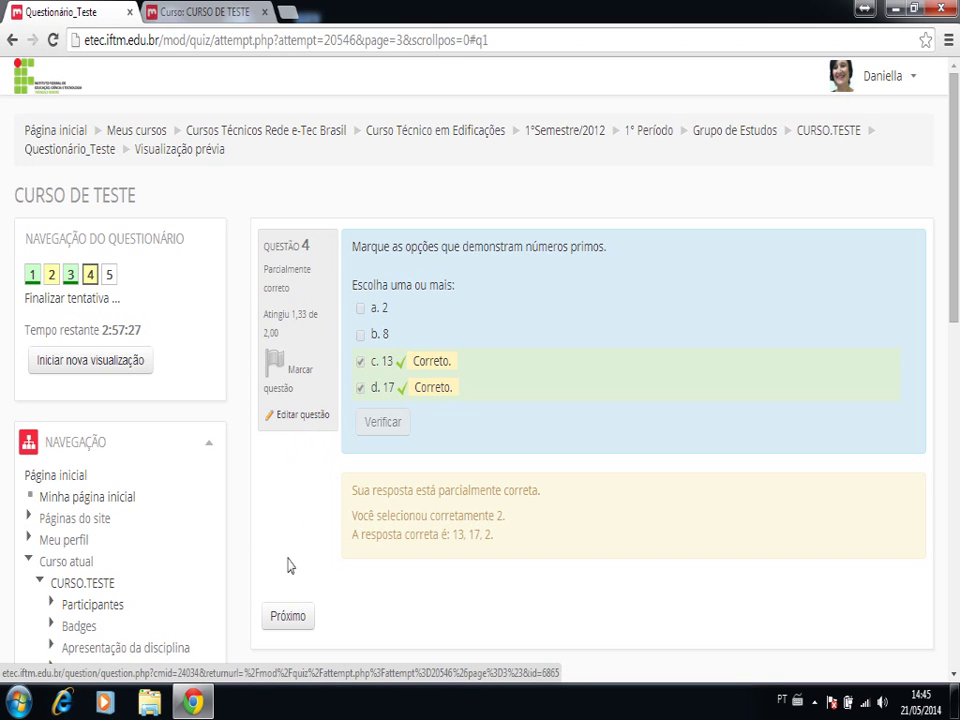
Step: Check the answer Verdadeiro for question 5 about water in seas and rivers, and open the attempt summary
{"action": "left_click", "coordinate": [283, 620]}
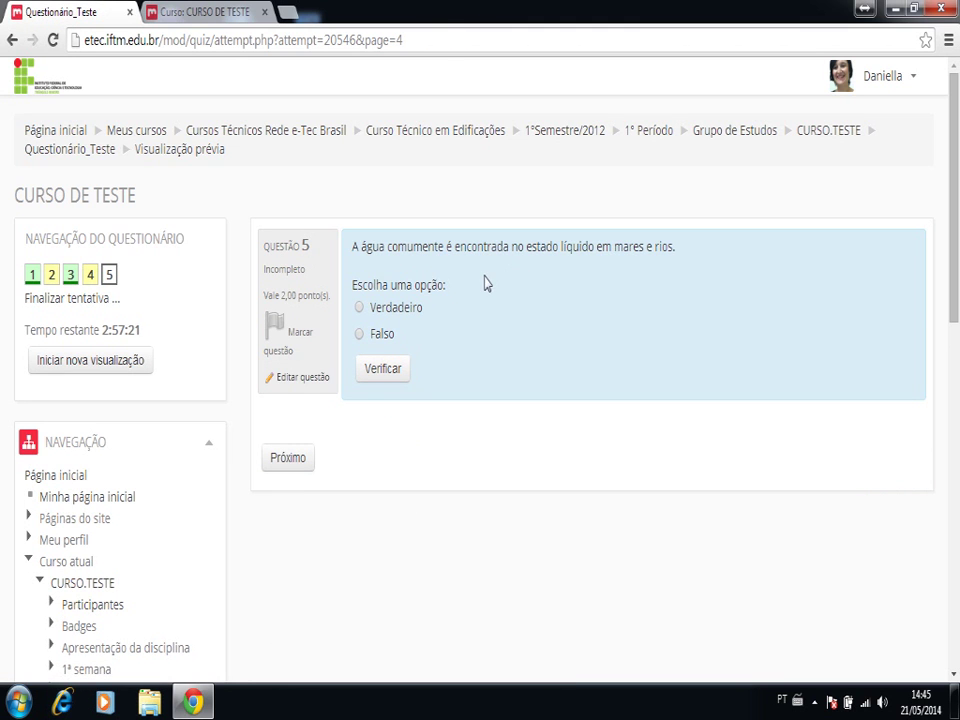
{"action": "left_click", "coordinate": [360, 308]}
{"action": "left_click", "coordinate": [376, 370]}
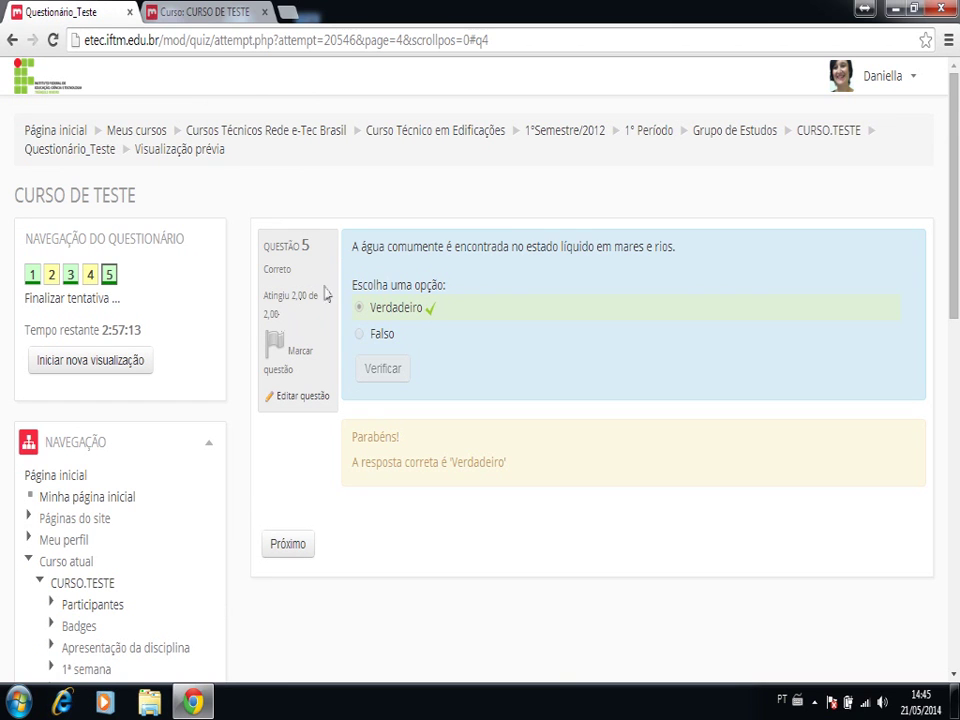
{"action": "left_click", "coordinate": [279, 550]}
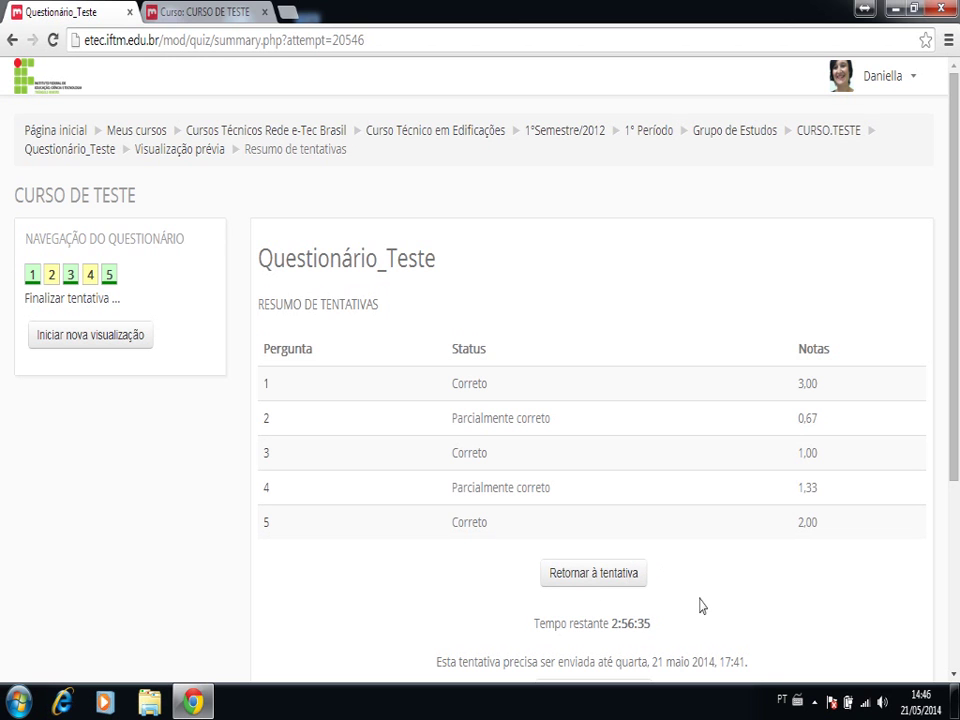
{"action": "scroll", "coordinate": [700, 605], "scroll_direction": "down", "scroll_amount": 3}
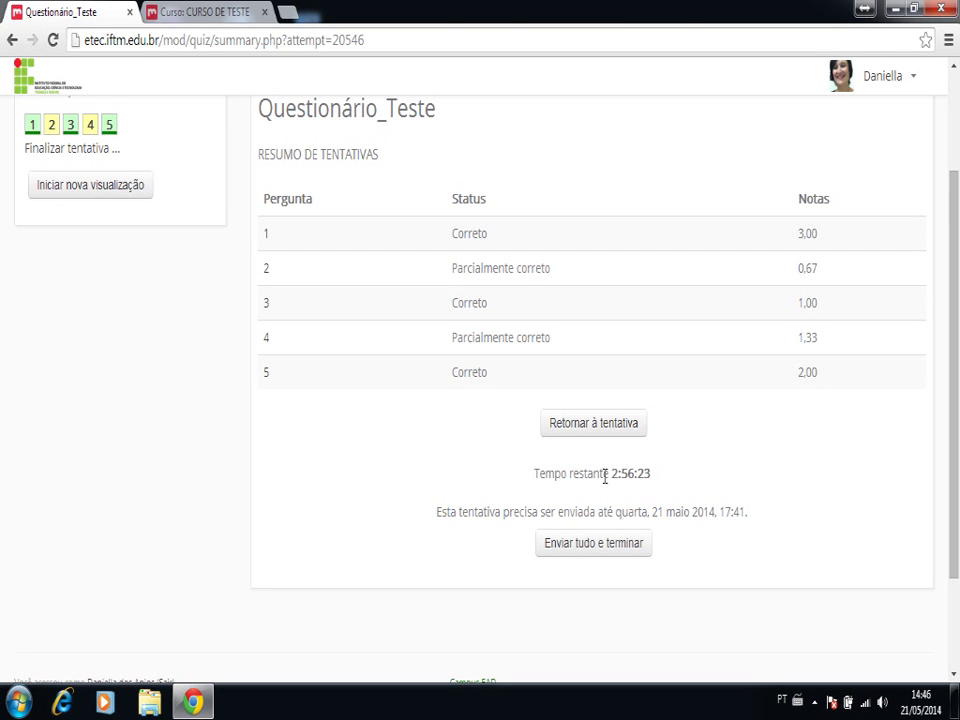
Step: Submit all answers to finish the quiz attempt, and look over the attempt's overall result and the graded question 1
{"action": "left_click", "coordinate": [611, 553]}
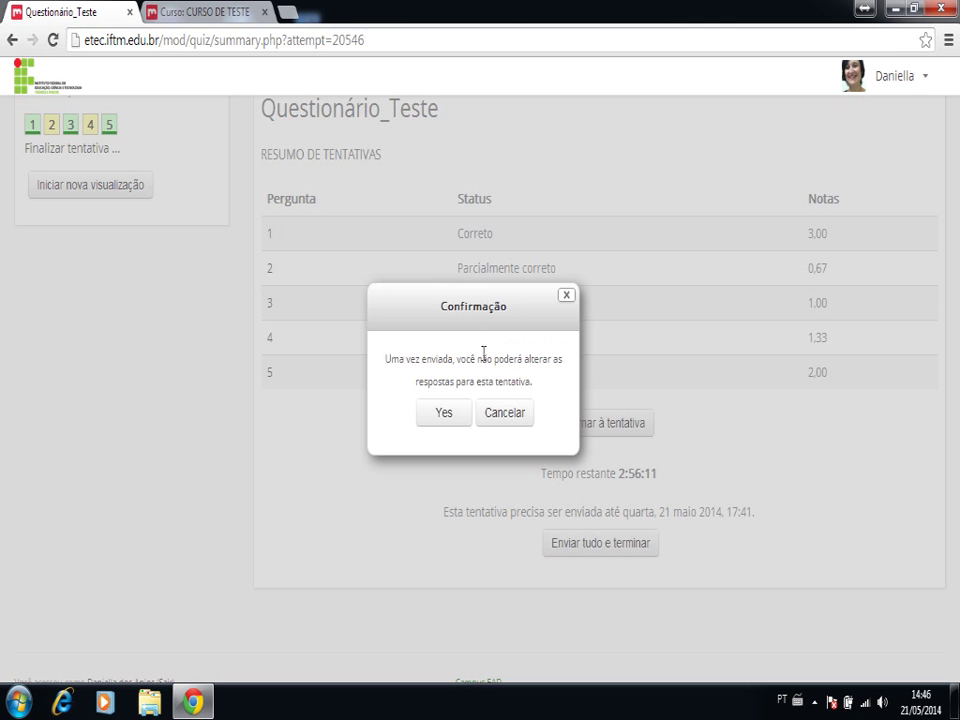
{"action": "left_click", "coordinate": [443, 413]}
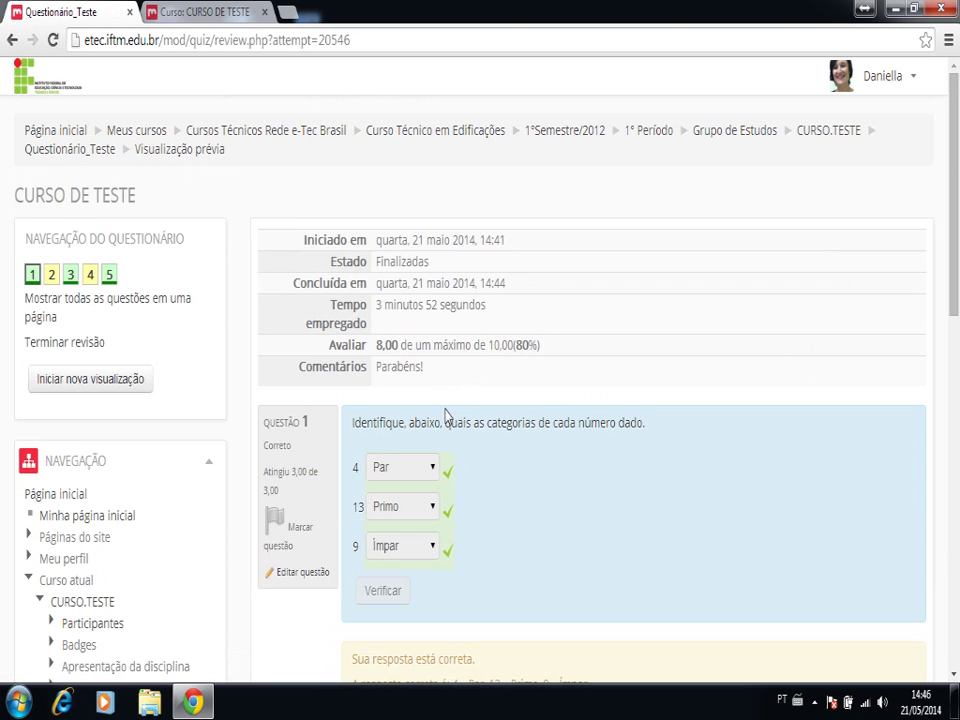
{"action": "scroll", "coordinate": [446, 414], "scroll_direction": "down", "scroll_amount": 3}
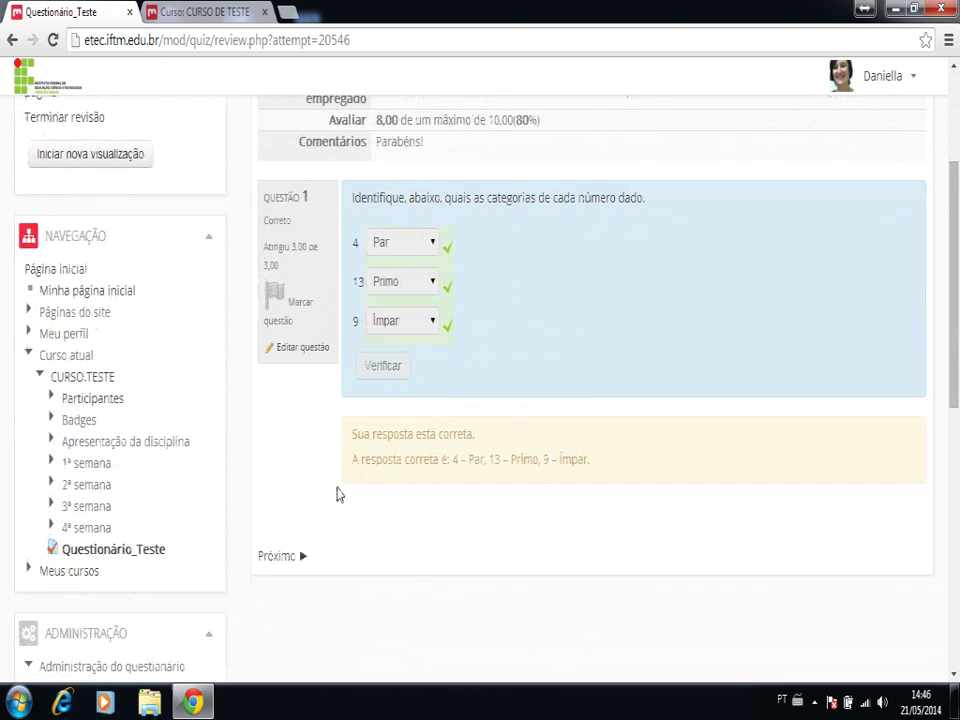
Step: Review the grading and feedback of questions 2 to 5 one after another, and finish the review
{"action": "left_click", "coordinate": [287, 560]}
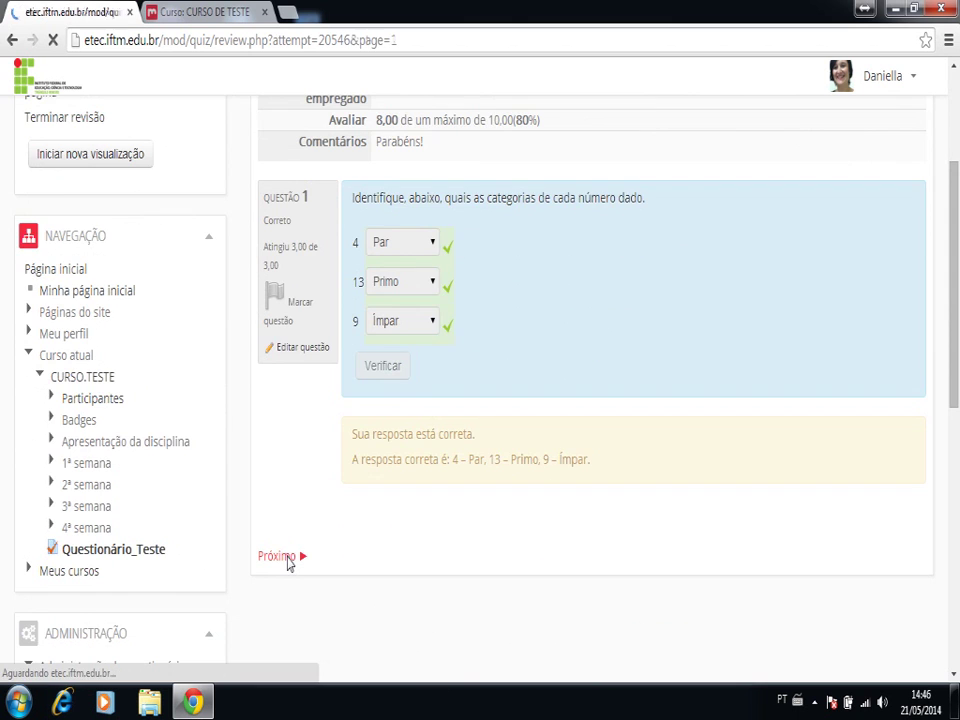
{"action": "scroll", "coordinate": [290, 575], "scroll_direction": "down", "scroll_amount": 2}
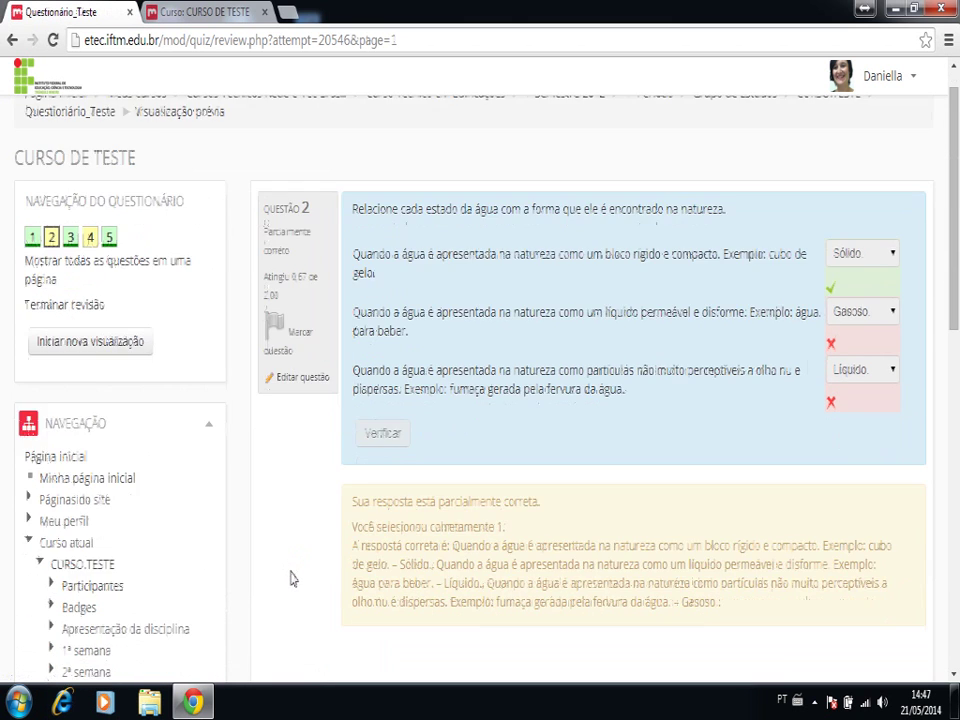
{"action": "scroll", "coordinate": [290, 578], "scroll_direction": "down", "scroll_amount": 2}
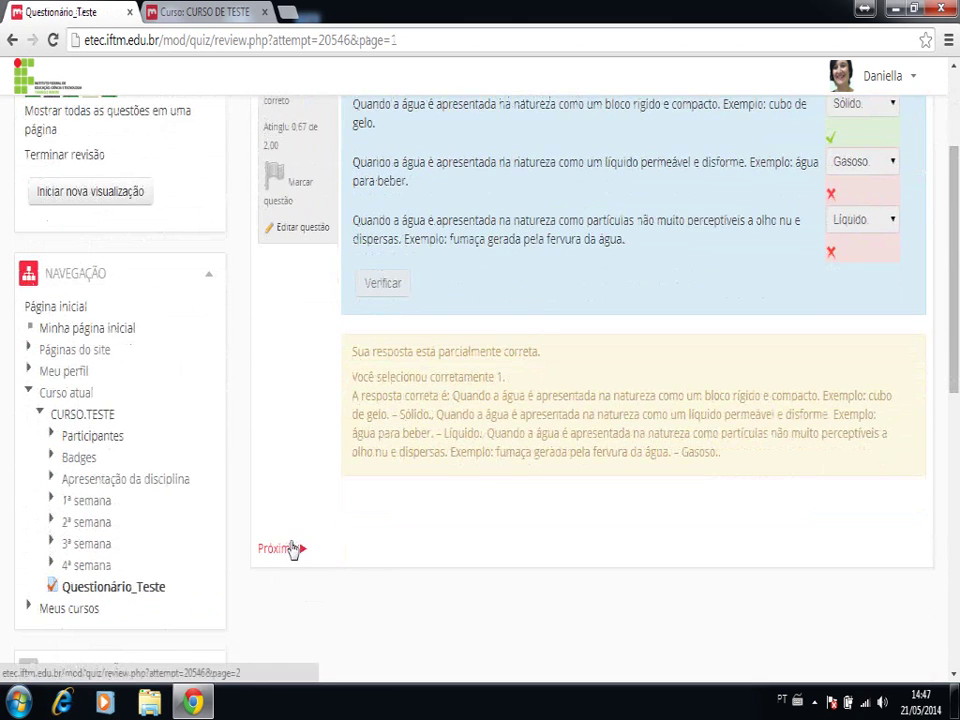
{"action": "left_click", "coordinate": [292, 549]}
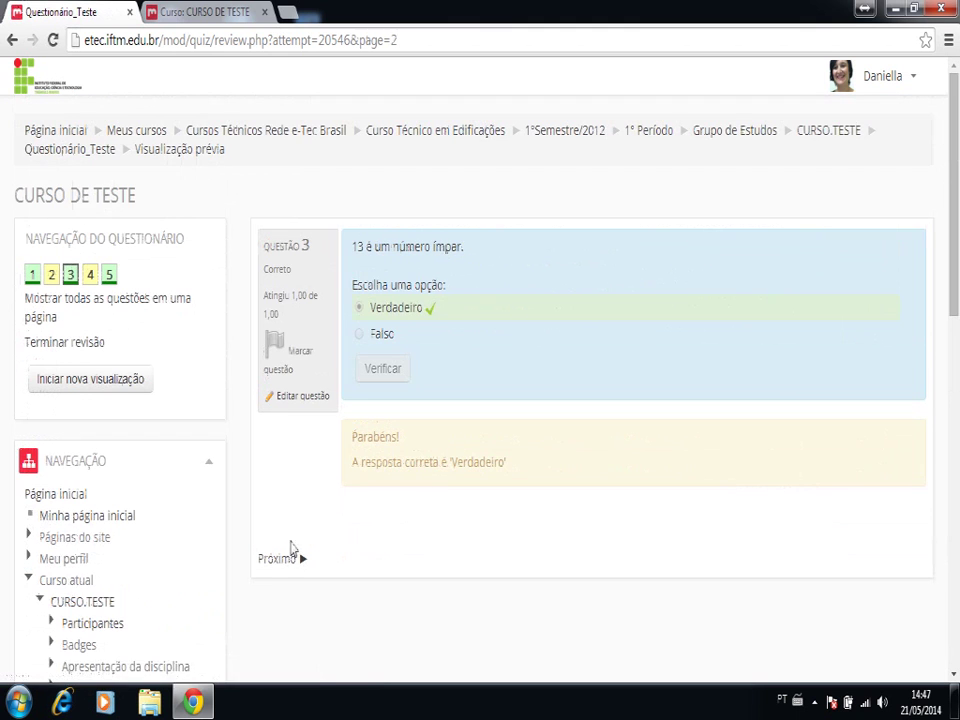
{"action": "left_click", "coordinate": [286, 562]}
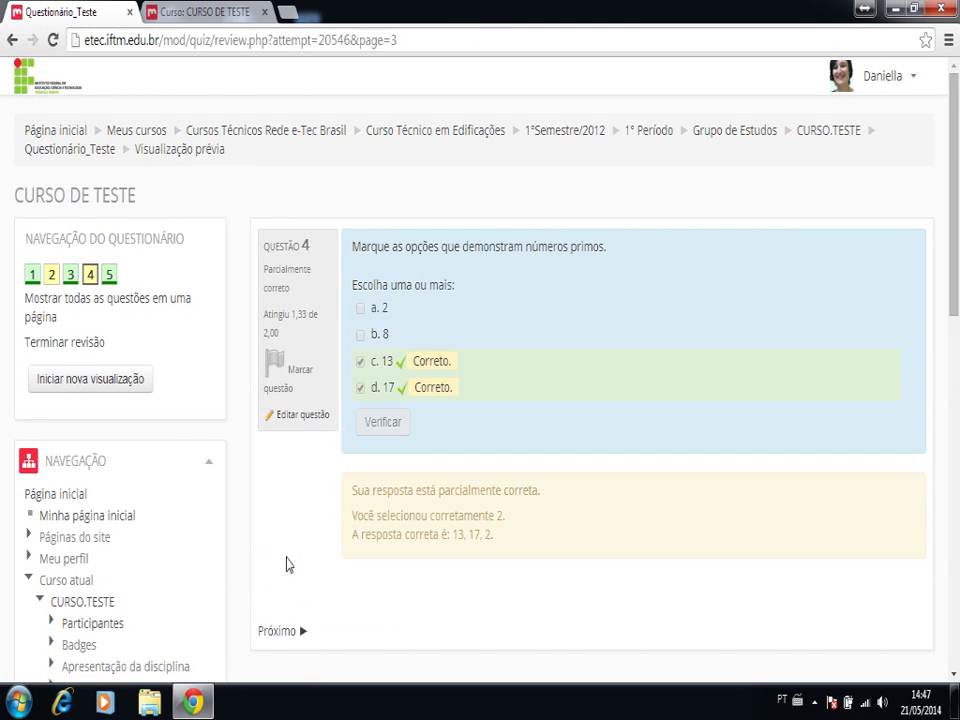
{"action": "left_click", "coordinate": [267, 631]}
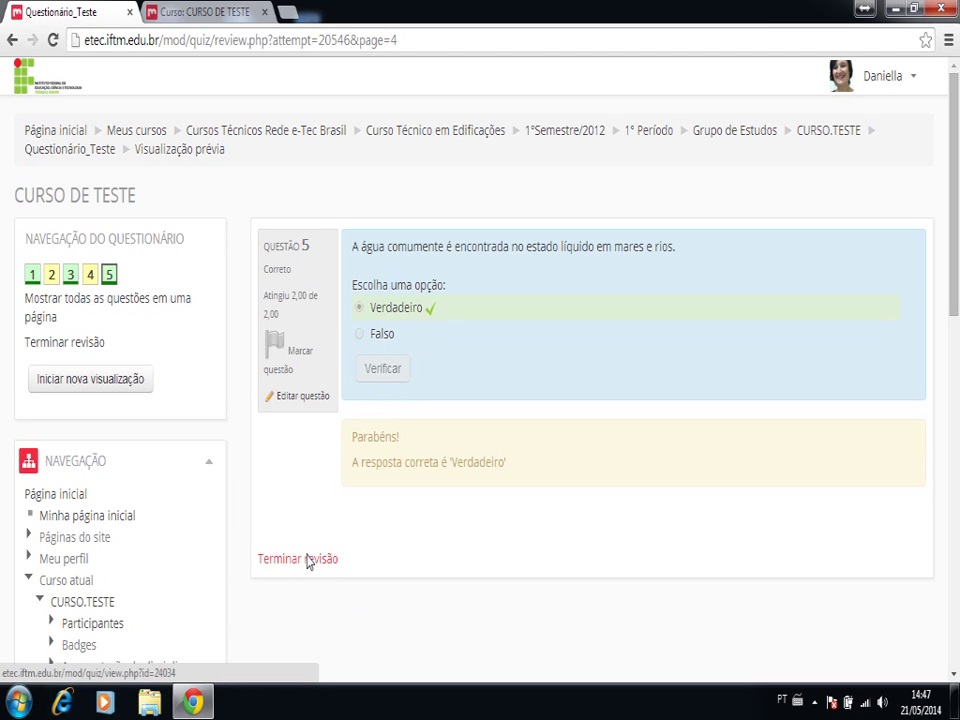
{"action": "left_click", "coordinate": [308, 560]}
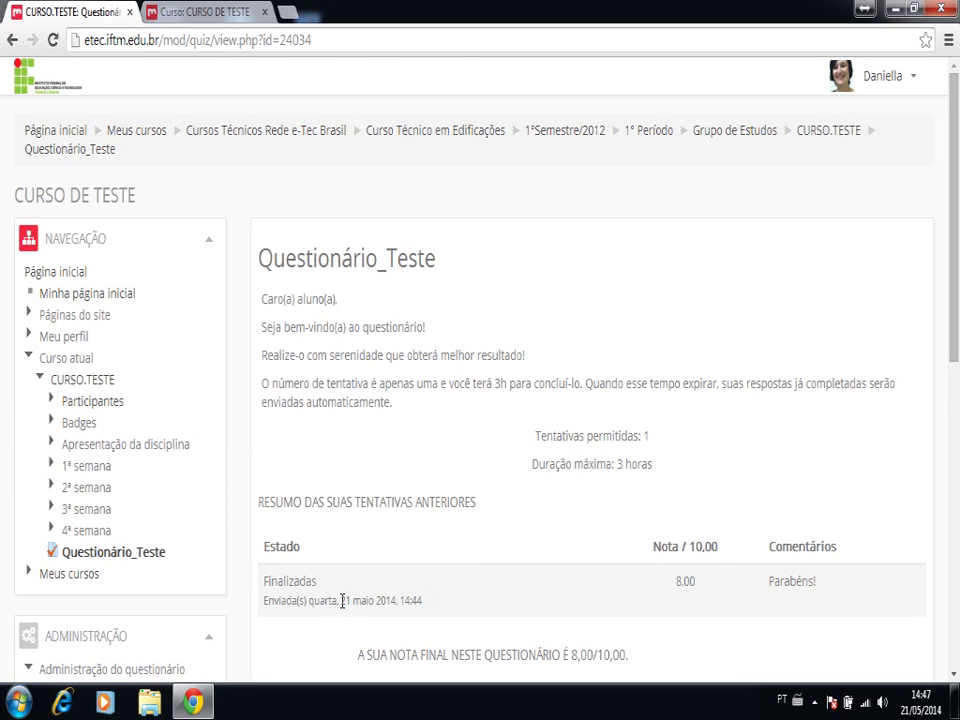
Step: Highlight the finished attempt's submission date, grade and comment in the attempts summary, and examine the final grade and general feedback
{"action": "left_click_drag", "start_coordinate": [341, 600], "coordinate": [443, 604]}
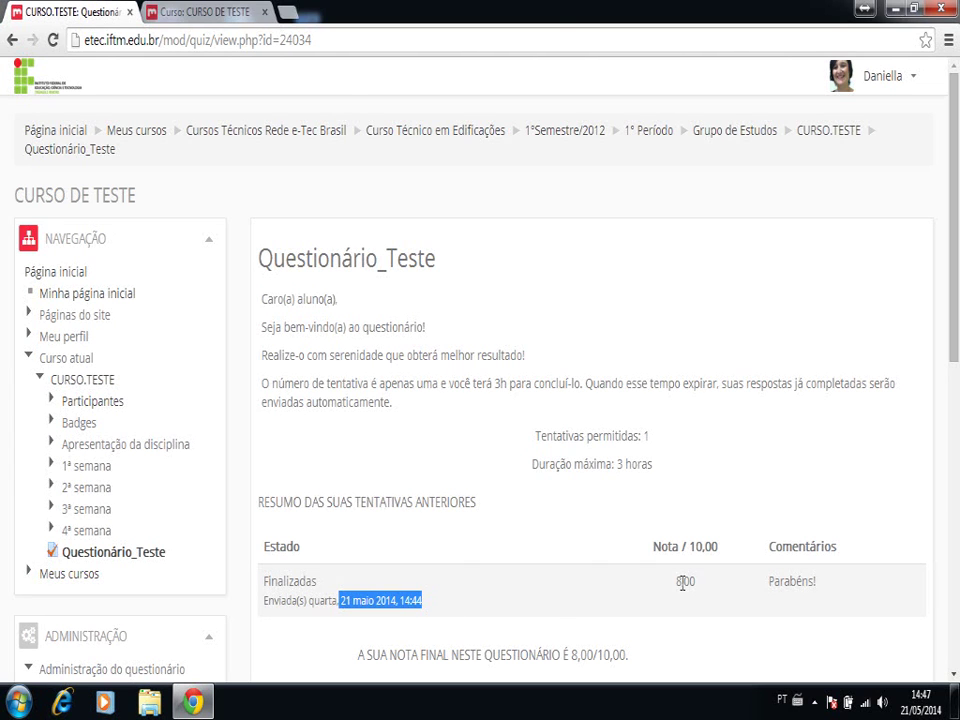
{"action": "left_click_drag", "start_coordinate": [676, 580], "coordinate": [703, 585]}
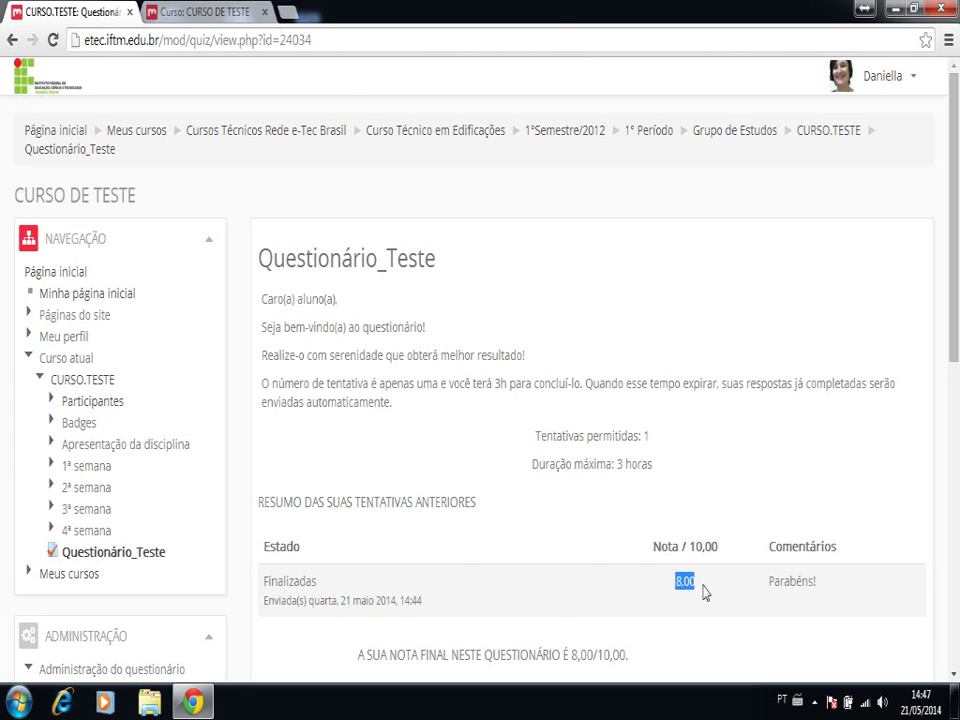
{"action": "left_click_drag", "start_coordinate": [767, 581], "coordinate": [833, 588]}
{"action": "left_click", "coordinate": [752, 601]}
{"action": "scroll", "coordinate": [322, 662], "scroll_direction": "down", "scroll_amount": 5}
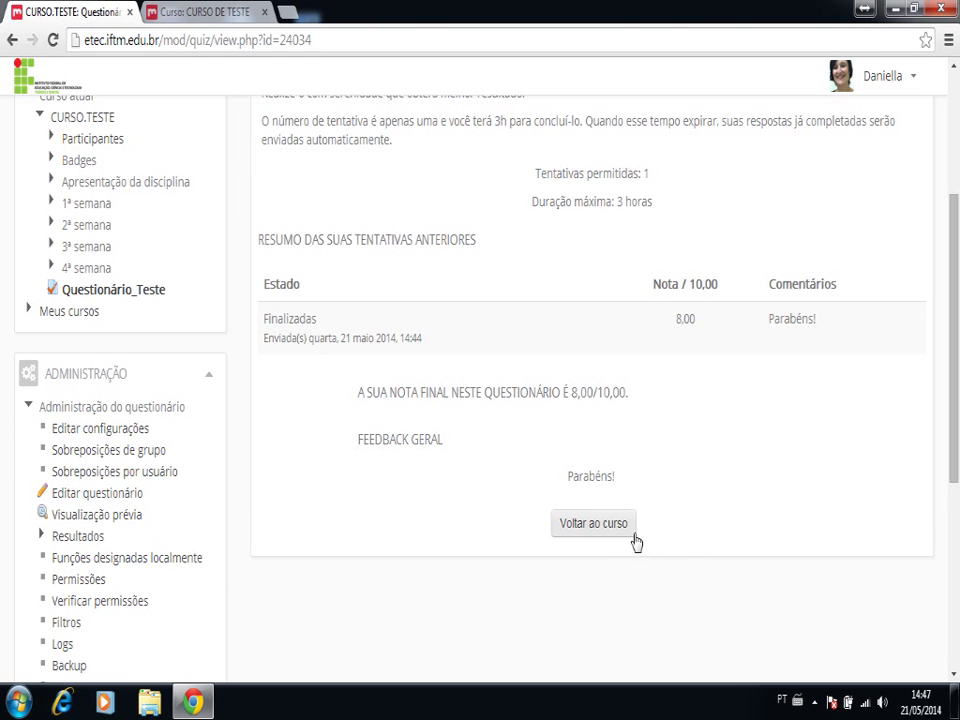
{"action": "scroll", "coordinate": [697, 431], "scroll_direction": "up", "scroll_amount": 5}
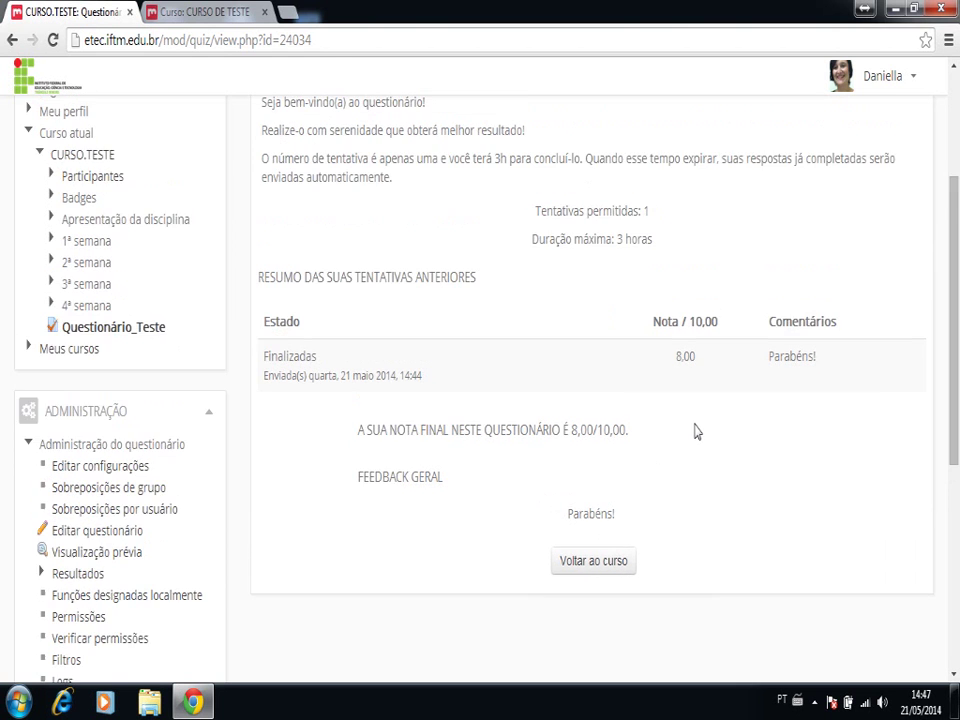